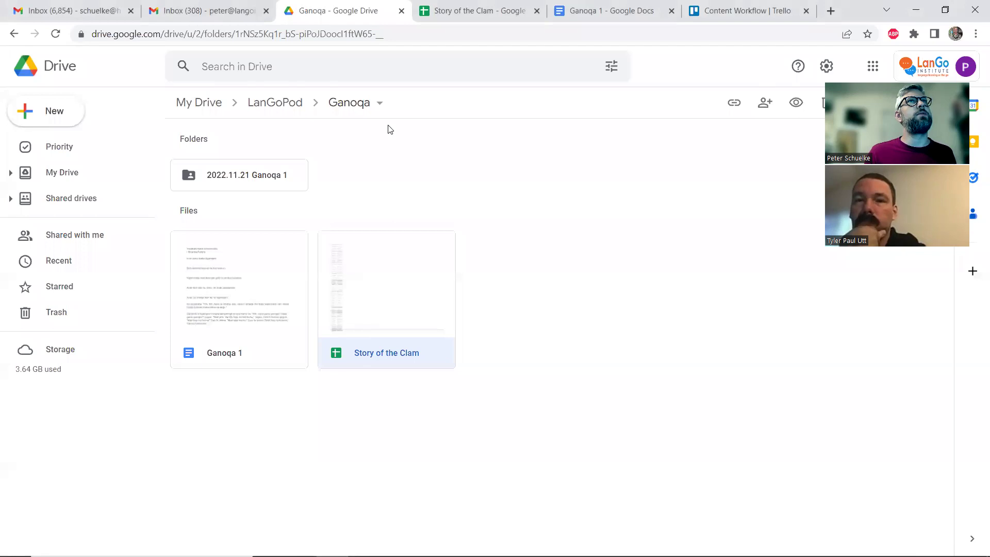
Check the Ganoqa 1 document, and read through the Story of the Clam spreadsheet's sentence rows and English translations from start to end.
click(547, 19)
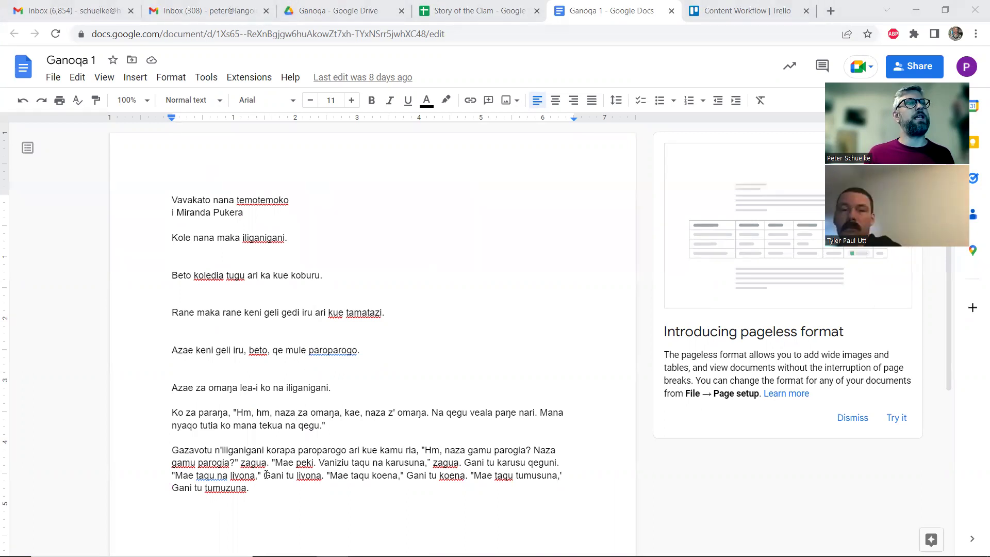
click(458, 10)
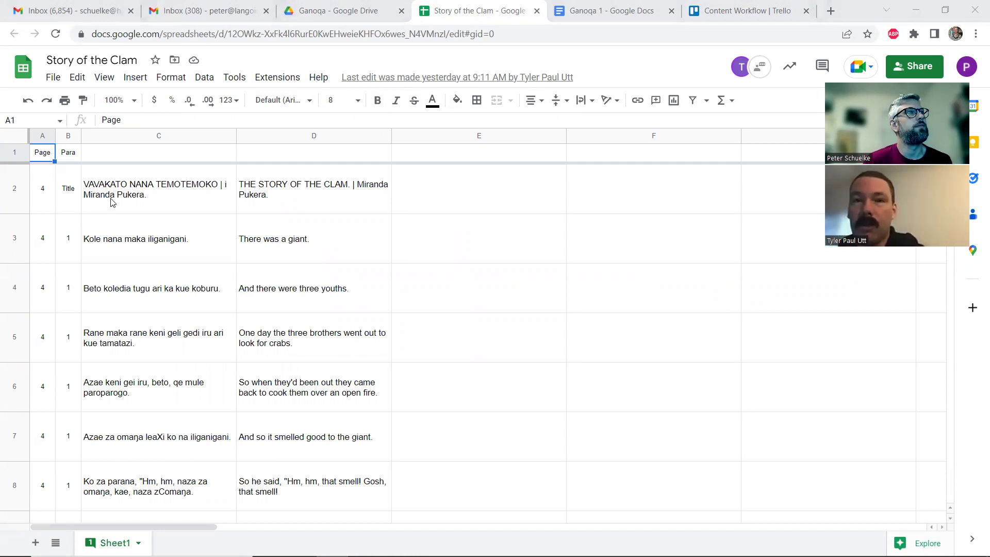
scroll(120, 207, down, 3)
scroll(120, 206, down, 20)
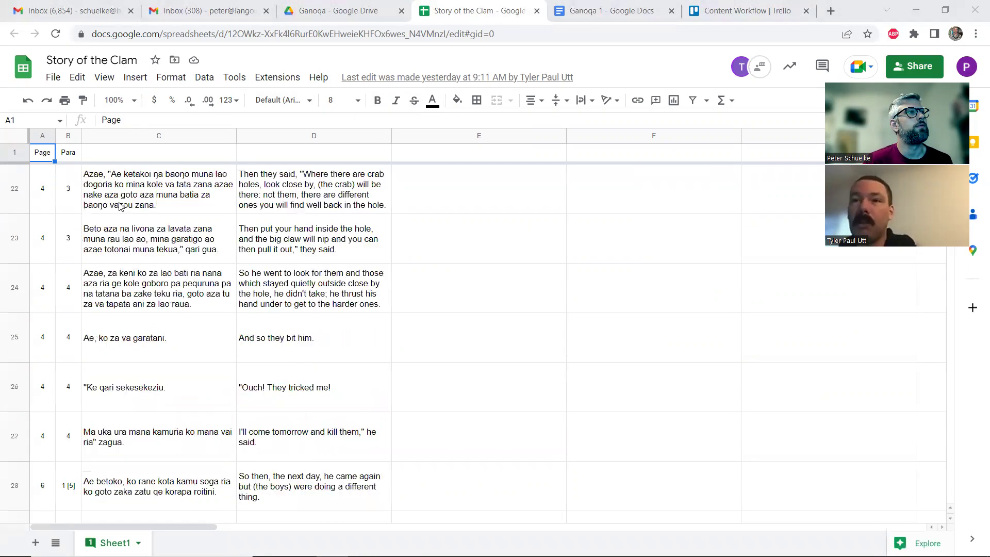
scroll(119, 207, down, 20)
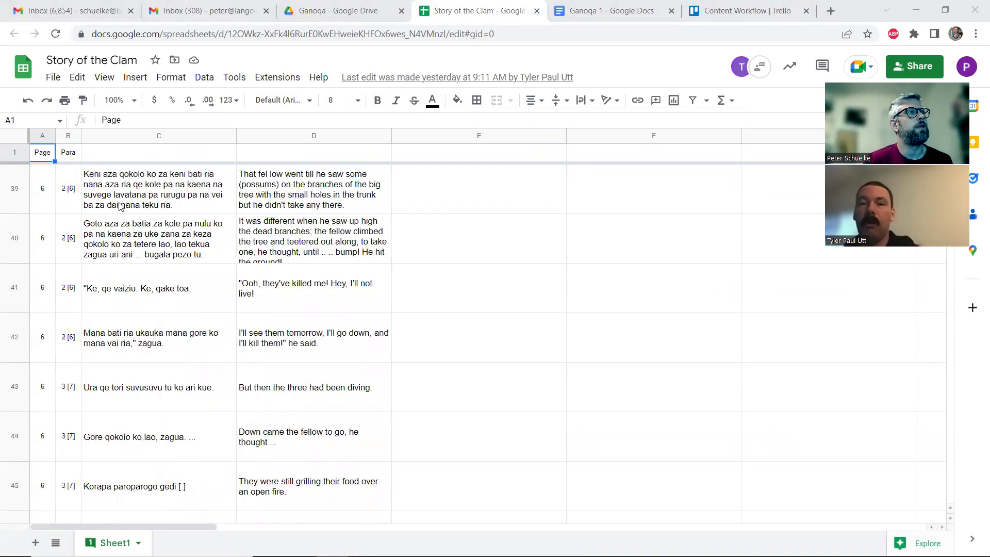
scroll(120, 206, down, 18)
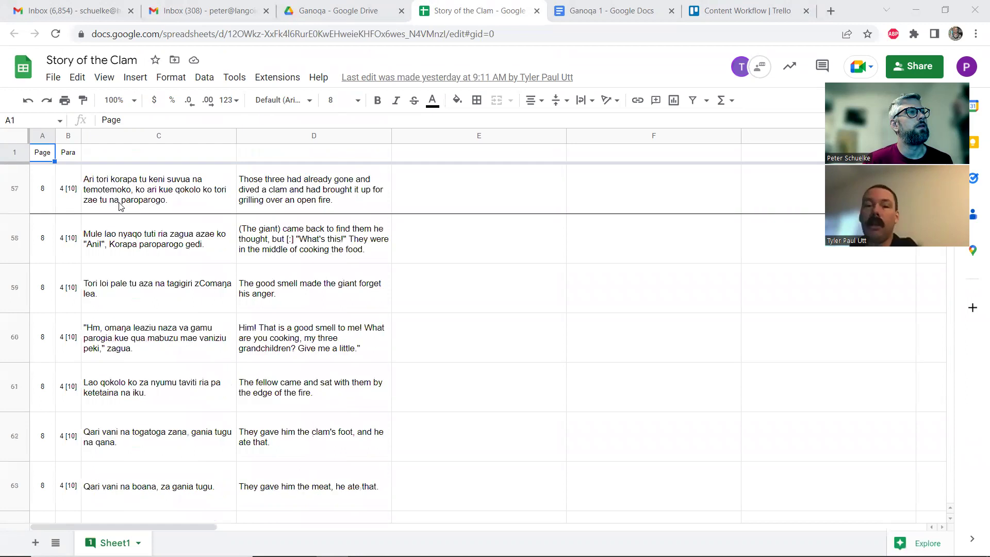
scroll(120, 207, down, 6)
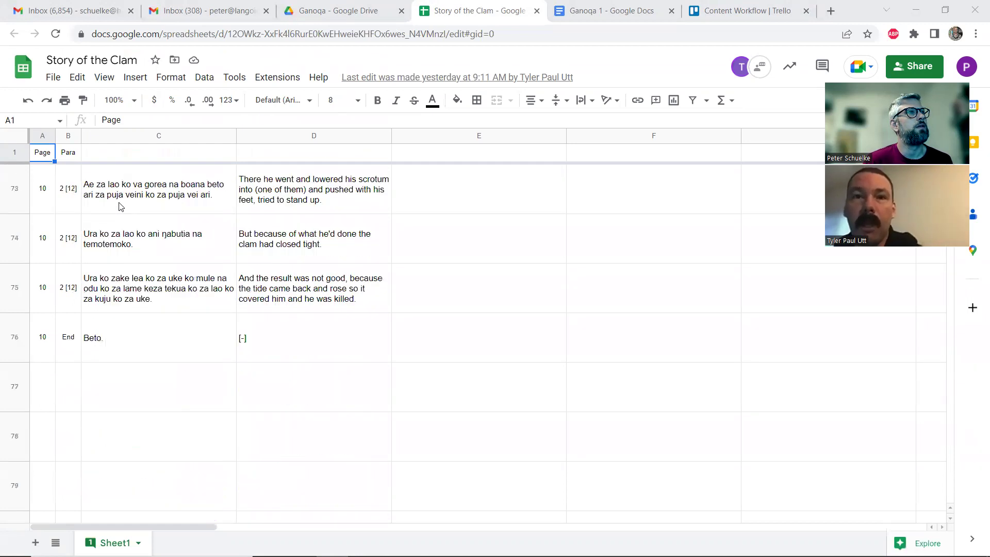
scroll(119, 206, up, 3)
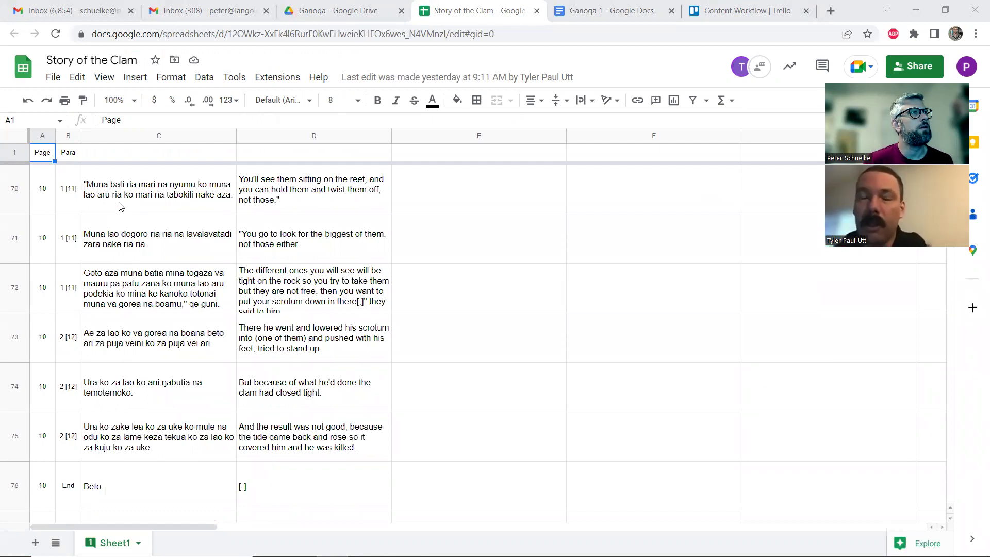
scroll(120, 206, up, 1)
scroll(120, 206, up, 12)
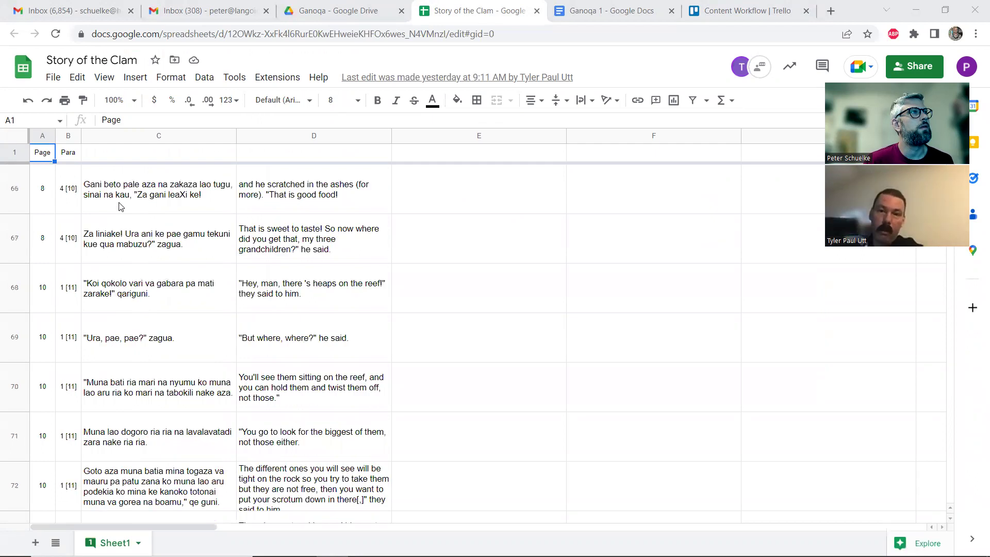
scroll(119, 206, up, 9)
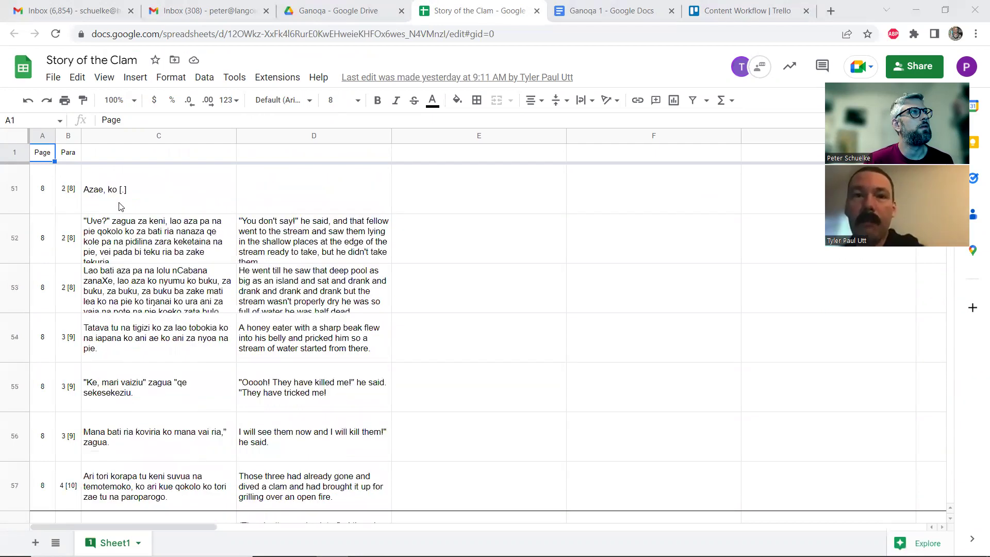
scroll(419, 223, up, 20)
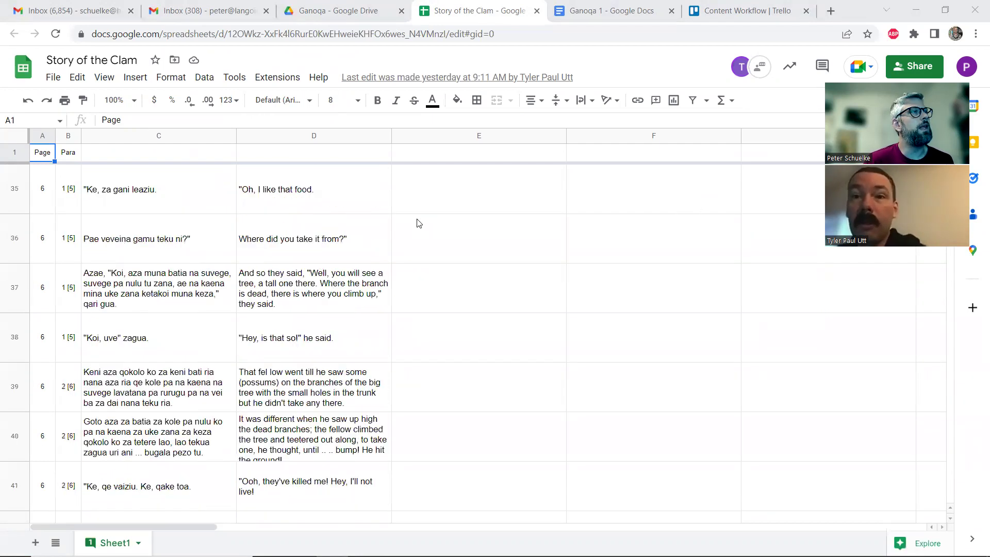
scroll(419, 223, up, 18)
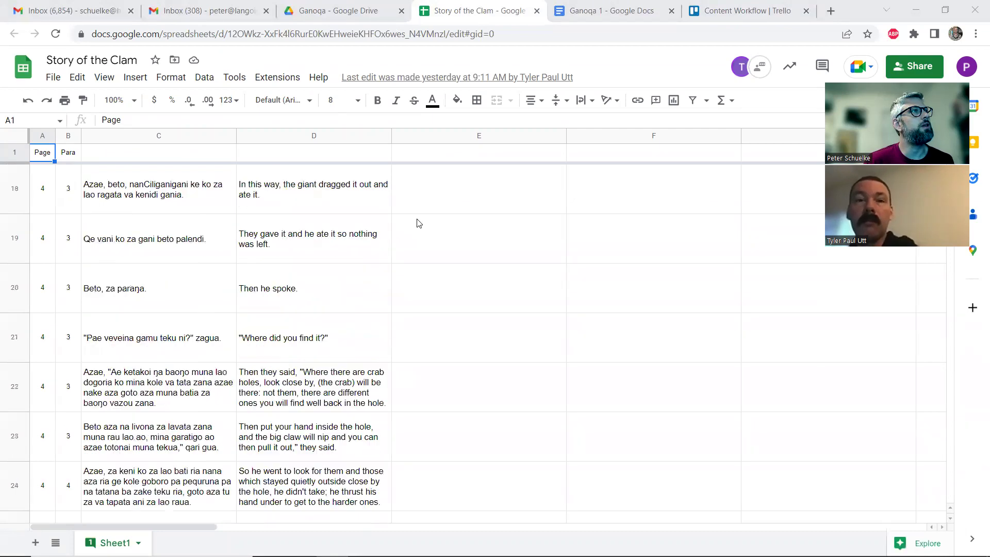
scroll(419, 223, up, 5)
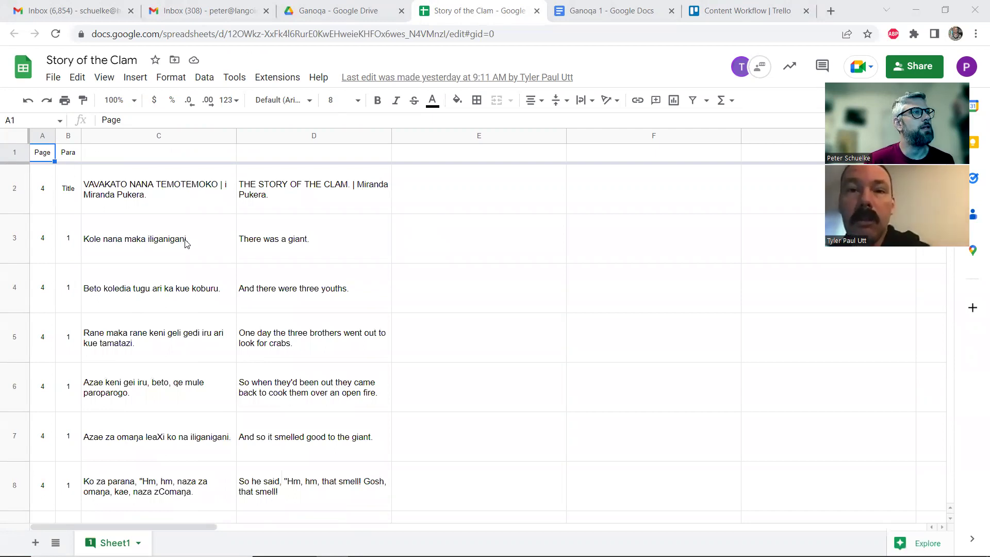
Examine how the Story of the Clam sheet splits the text into sentences, including cell C7 and the page and paragraph numbering columns.
scroll(186, 244, down, 1)
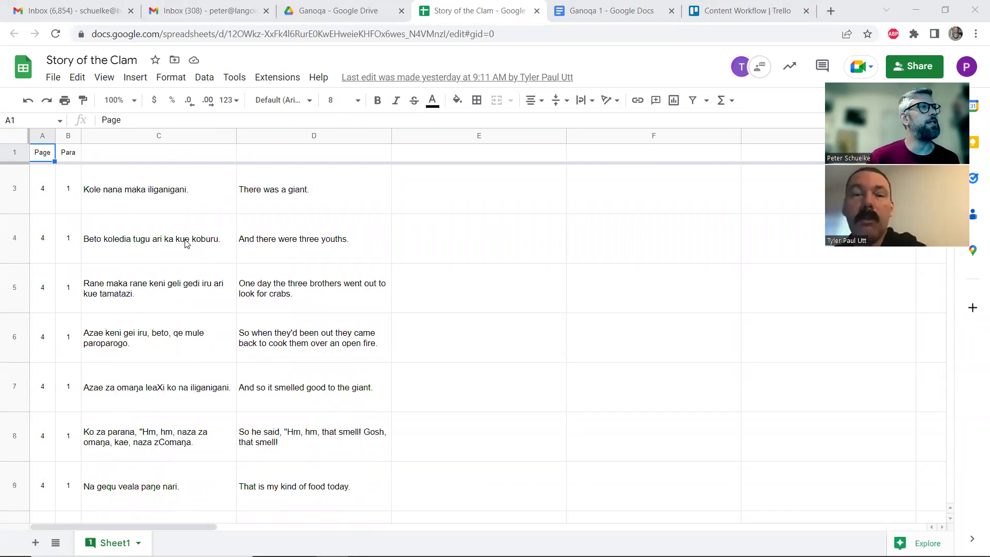
click(162, 392)
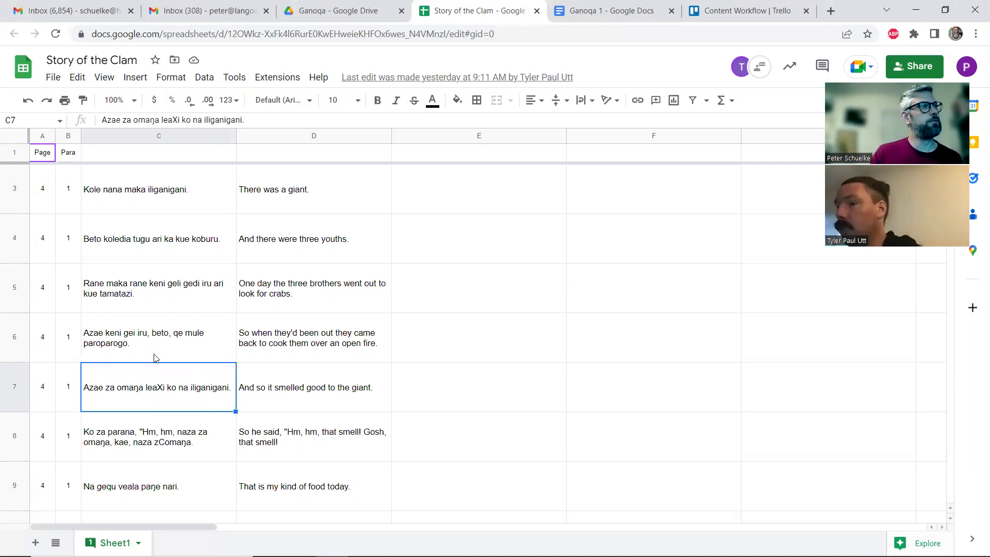
scroll(184, 338, down, 1)
scroll(185, 338, down, 1)
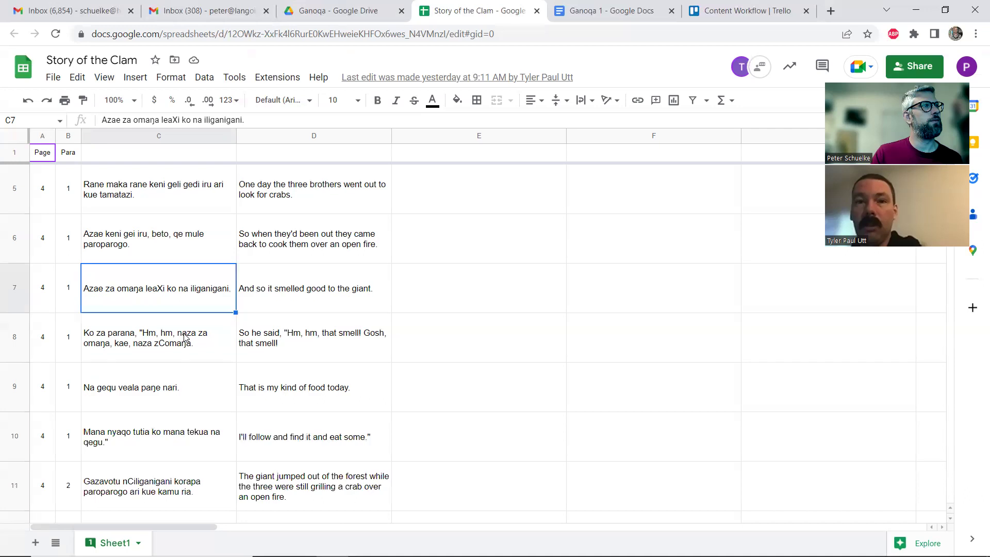
scroll(185, 337, down, 1)
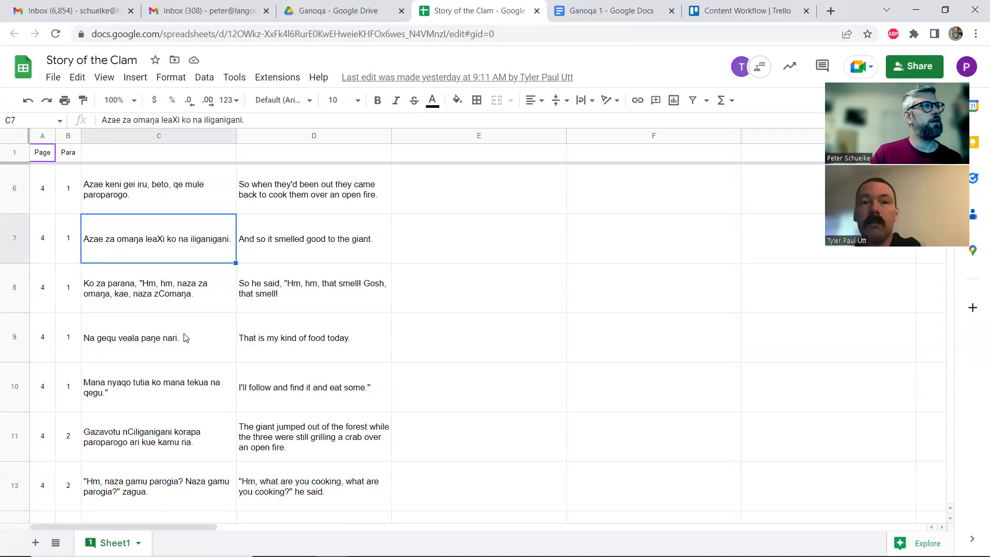
scroll(184, 338, up, 4)
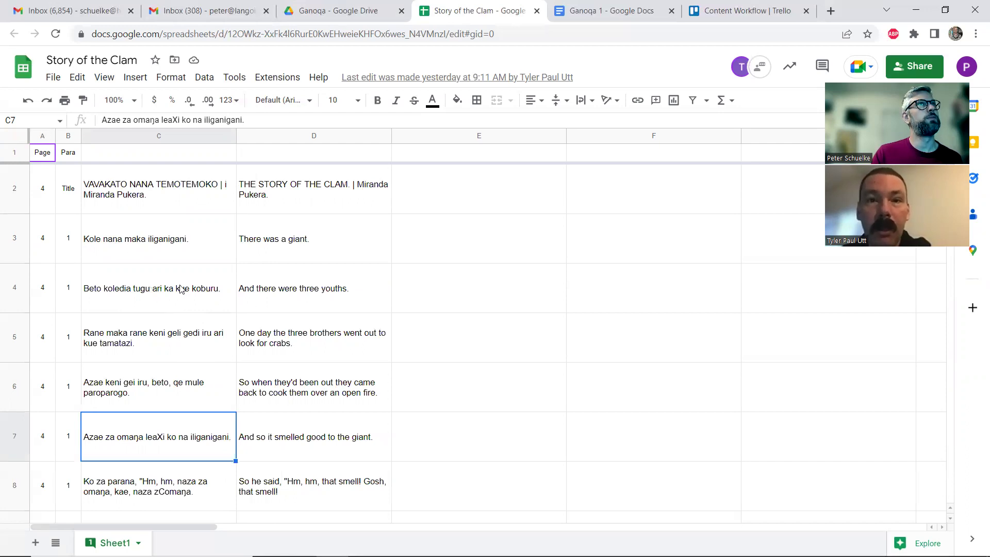
scroll(181, 290, down, 9)
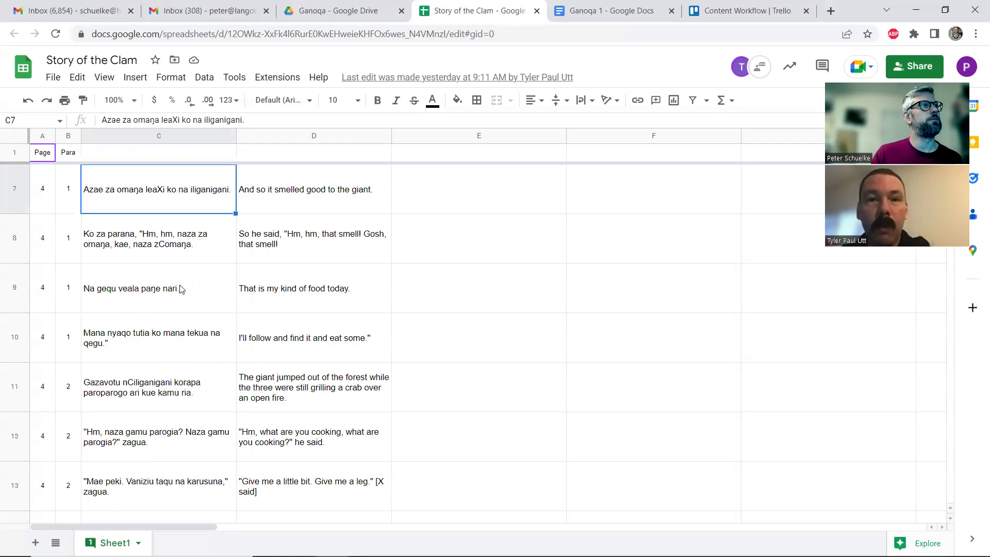
scroll(181, 289, down, 6)
scroll(181, 290, down, 8)
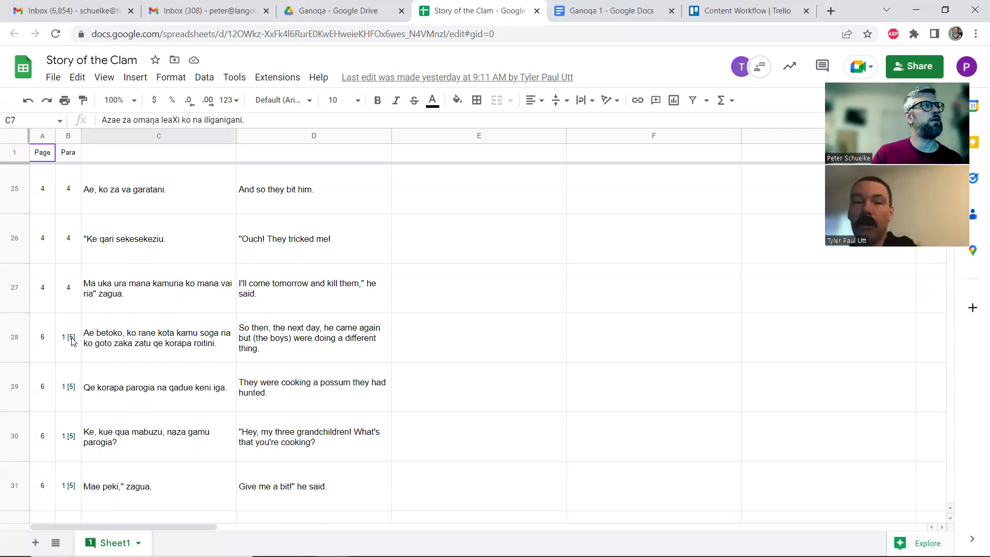
scroll(72, 341, down, 10)
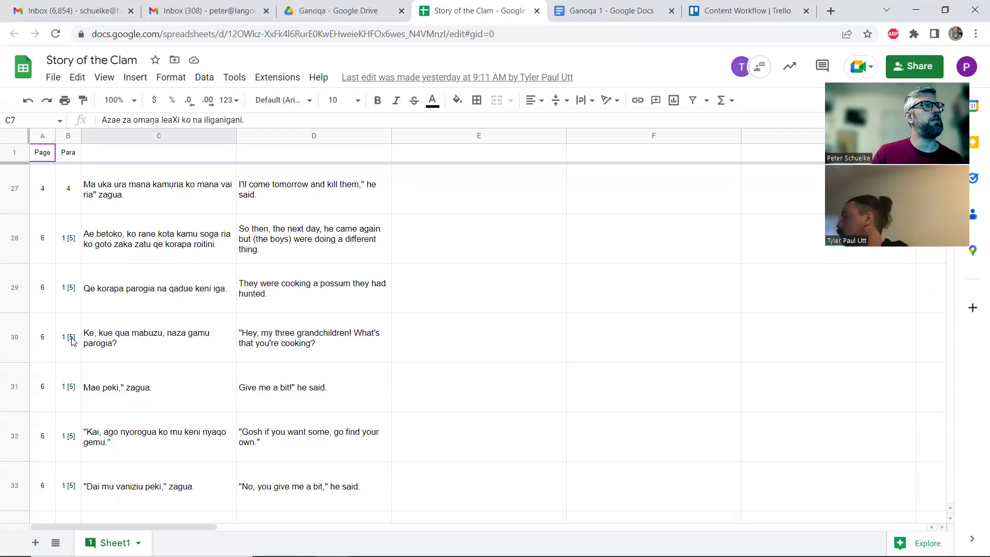
scroll(72, 341, up, 6)
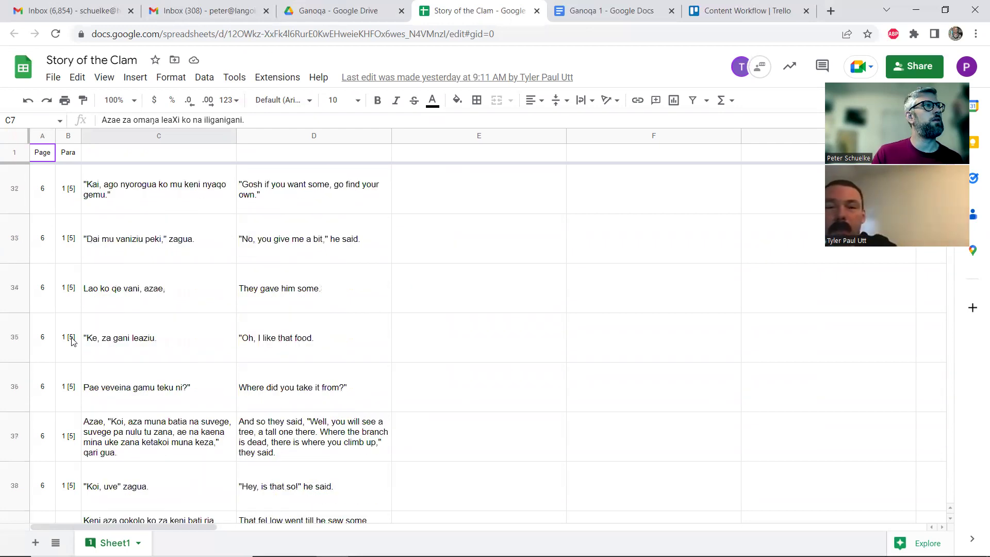
scroll(72, 342, down, 2)
scroll(72, 341, down, 2)
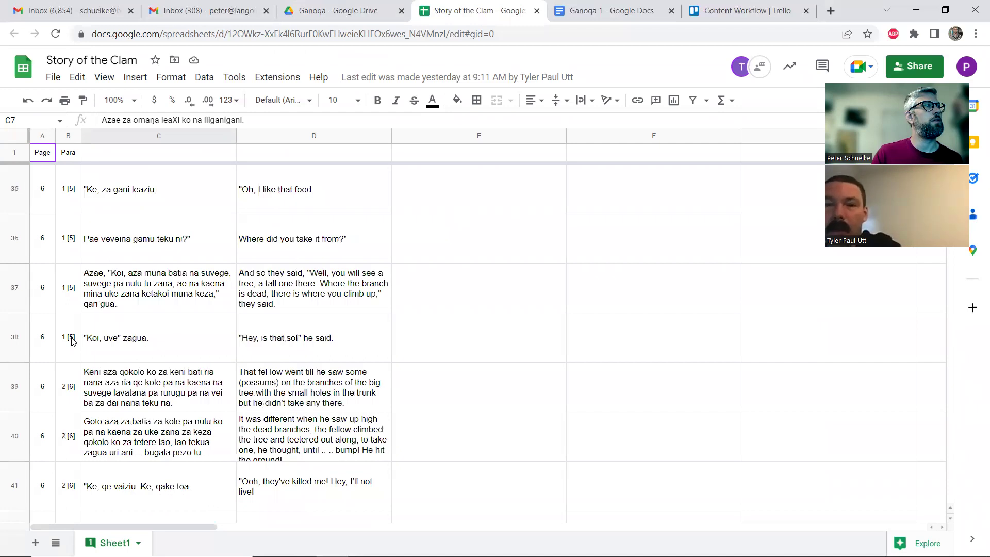
scroll(72, 341, down, 1)
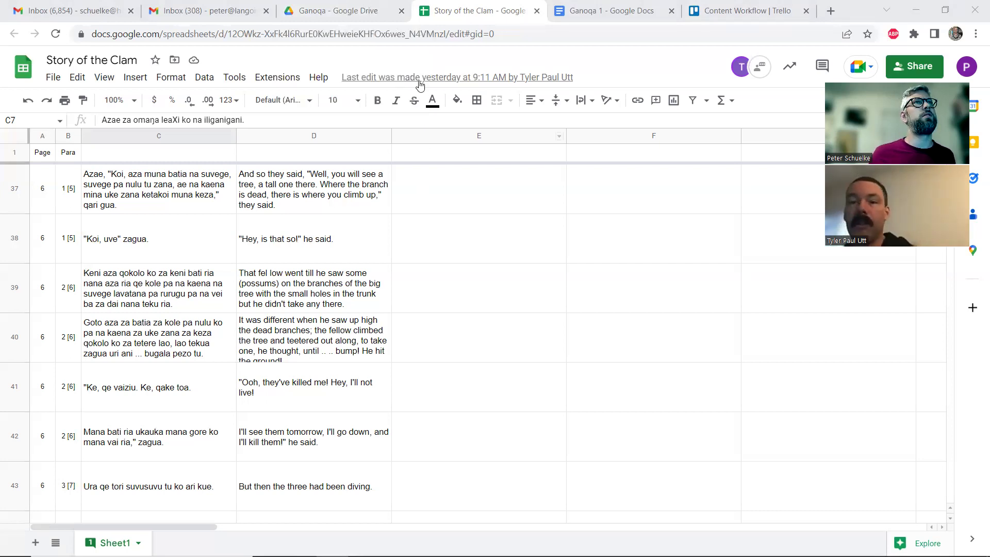
scroll(412, 174, up, 15)
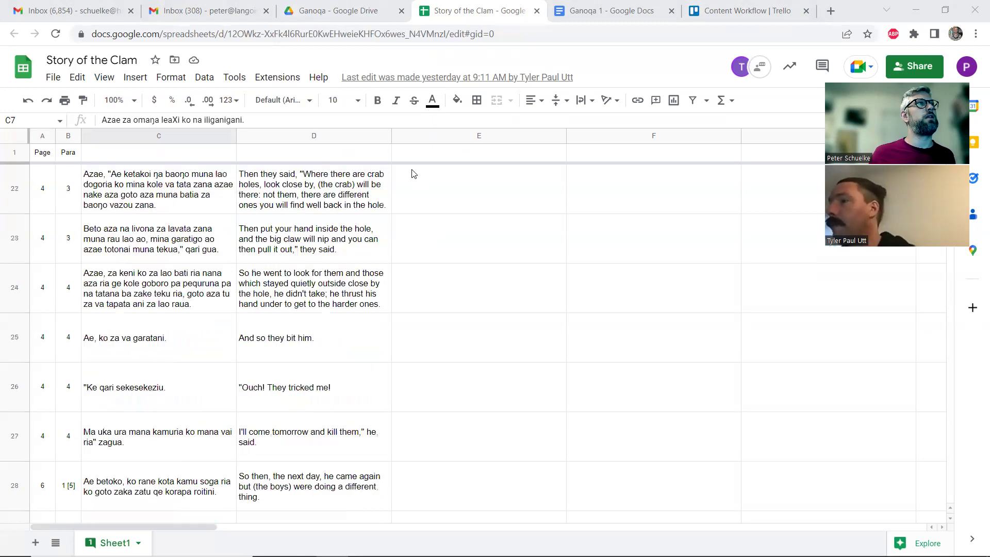
scroll(417, 183, up, 4)
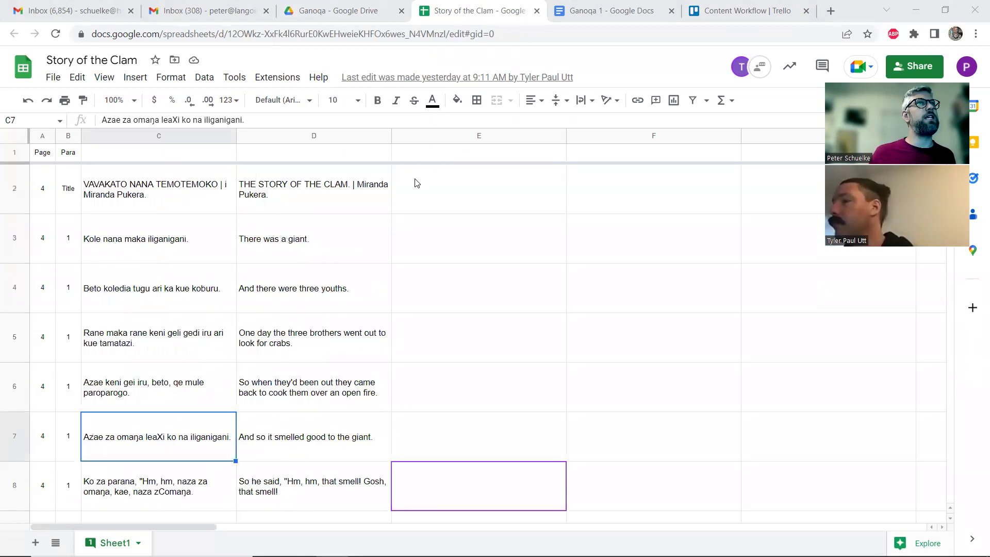
Switch to Google Drive and create a folder named "Ganoqa Grammar" inside the Ganoqa folder.
key(ctrl+shift+Tab)
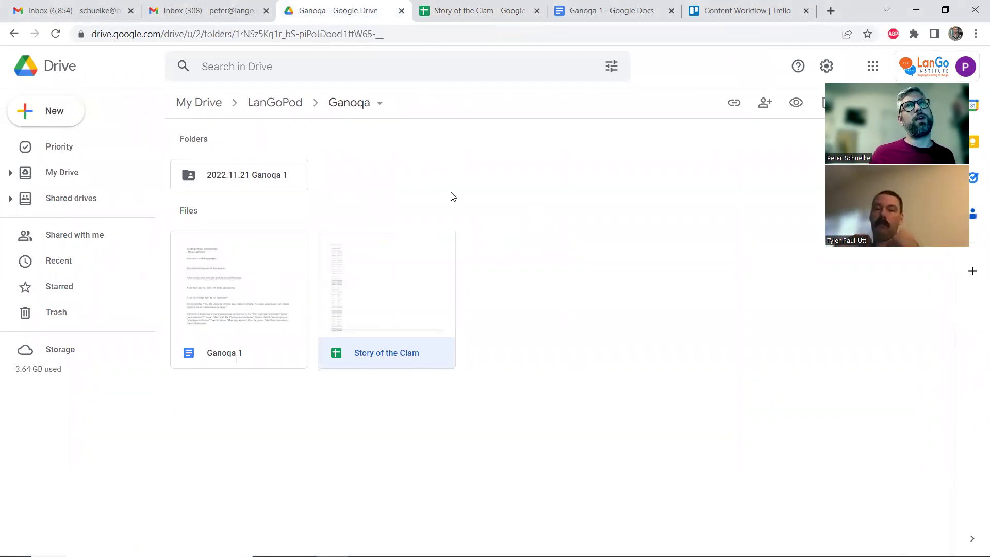
click(62, 121)
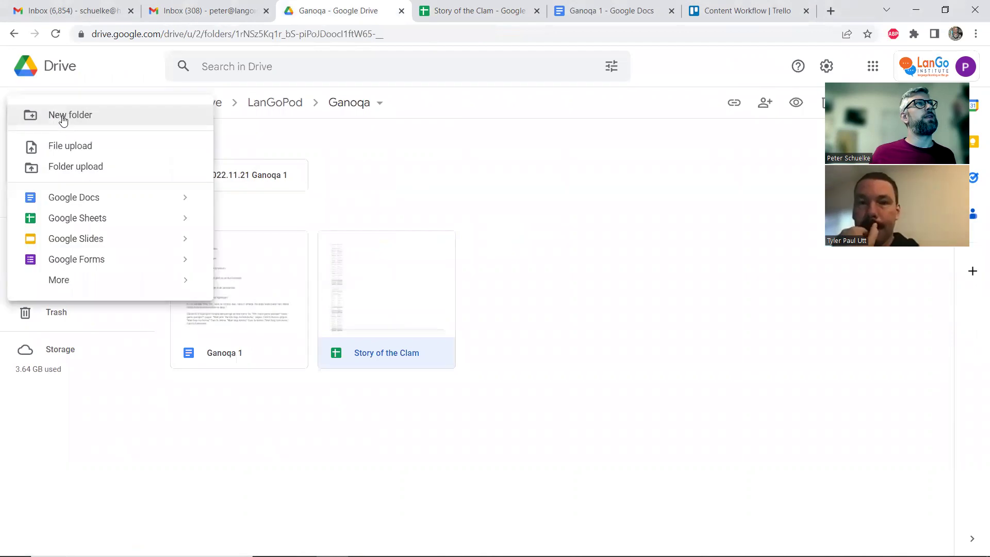
click(87, 120)
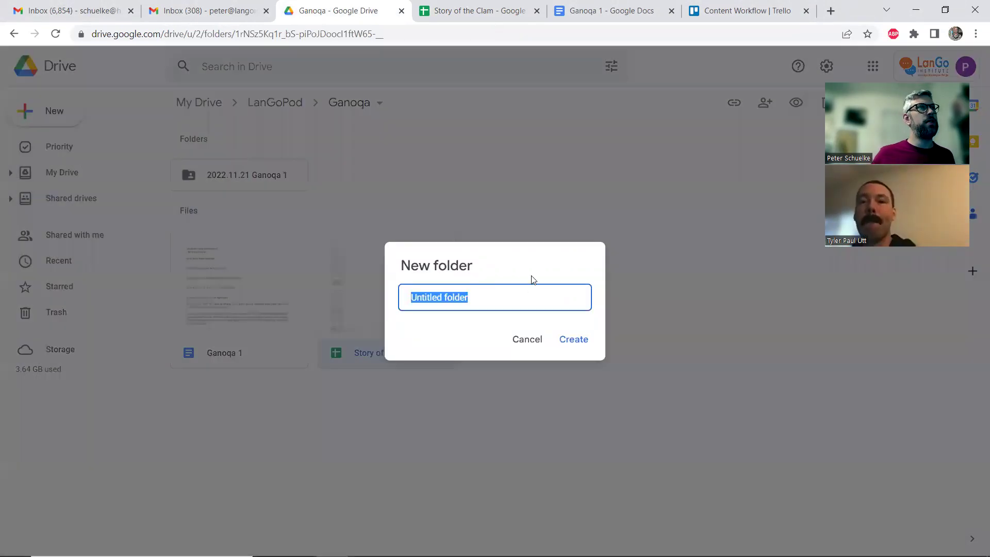
text(Gano)
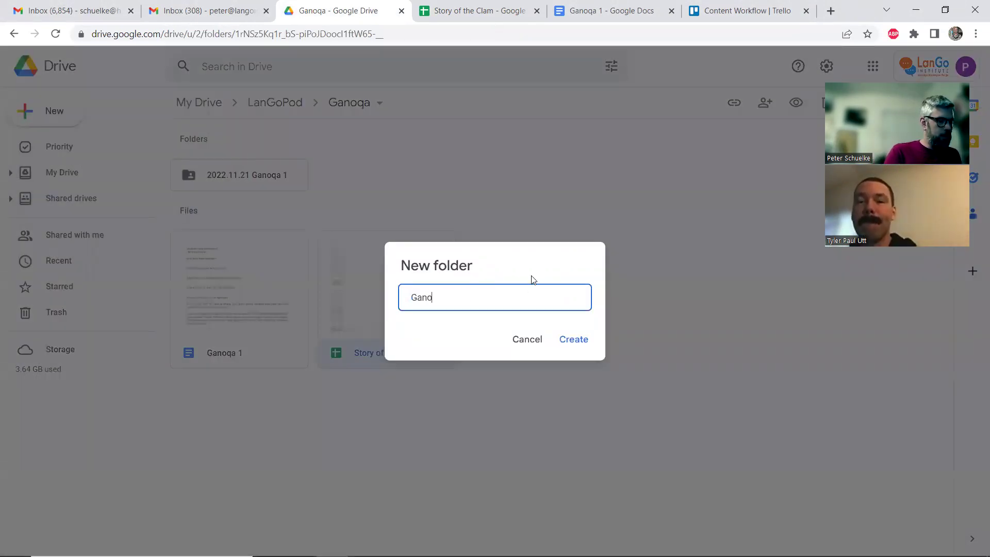
text(qa grammar)
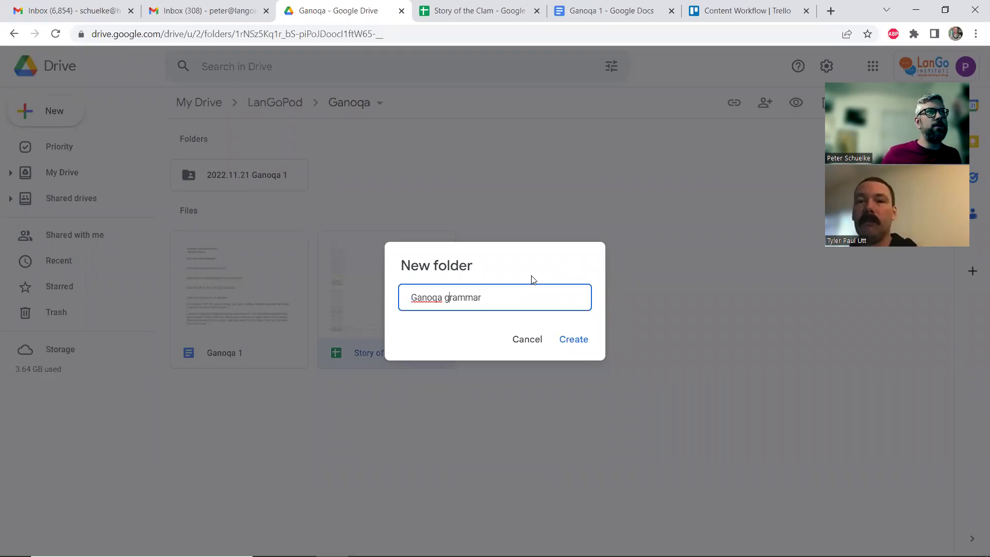
key(BackSpace)
text(G)
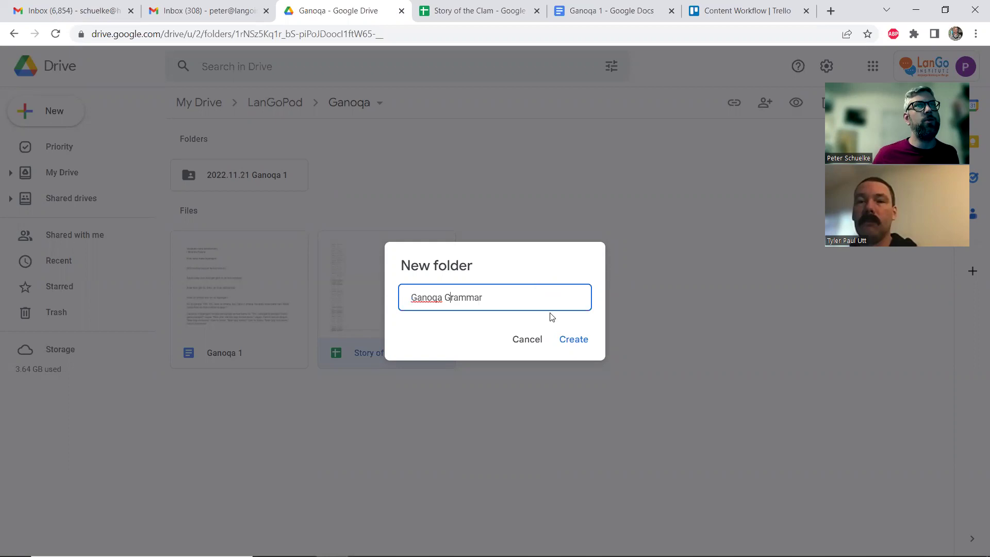
click(579, 340)
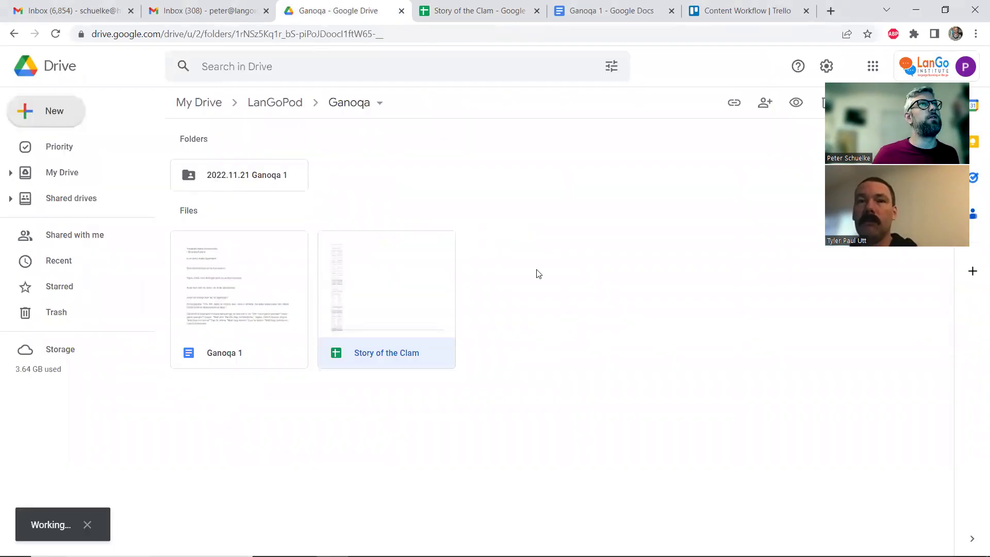
Open the new Ganoqa Grammar folder from within the Ganoqa folder.
double_click(416, 183)
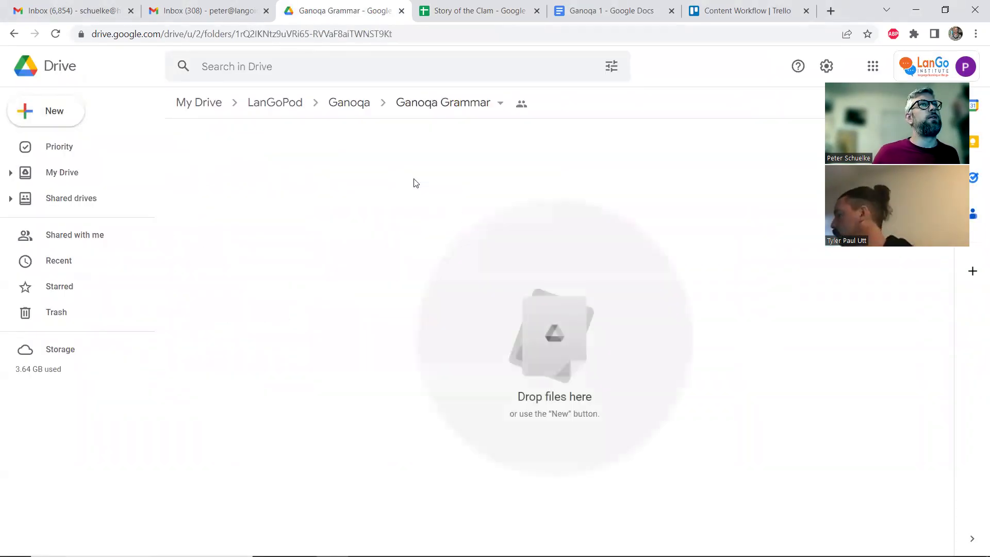
click(360, 103)
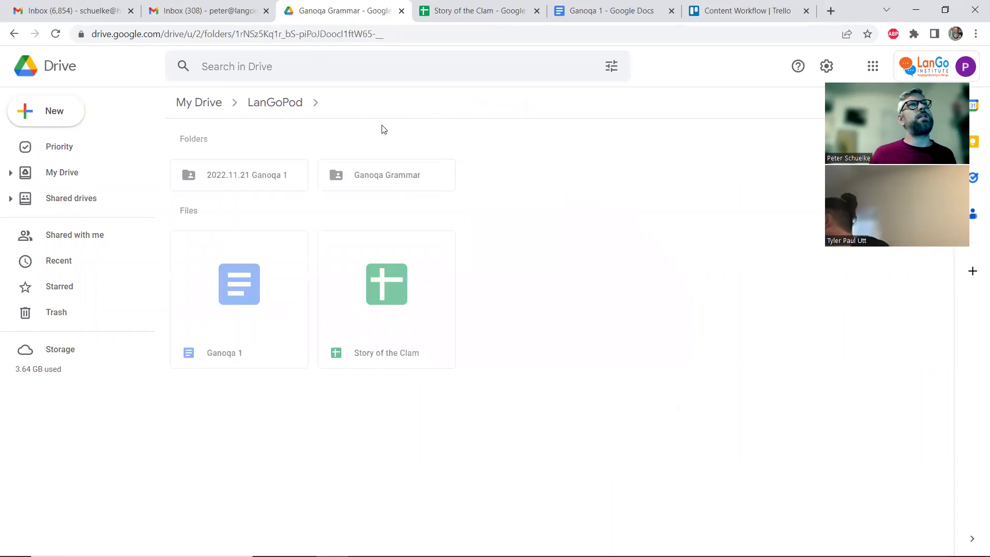
double_click(386, 184)
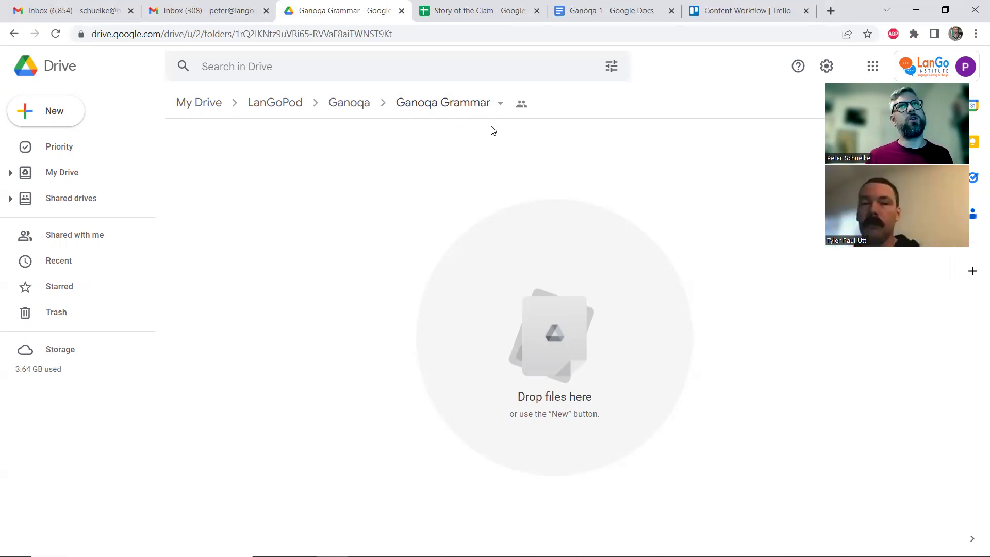
Create a folder named "1. Introduction" inside the Ganoqa Grammar folder.
click(54, 111)
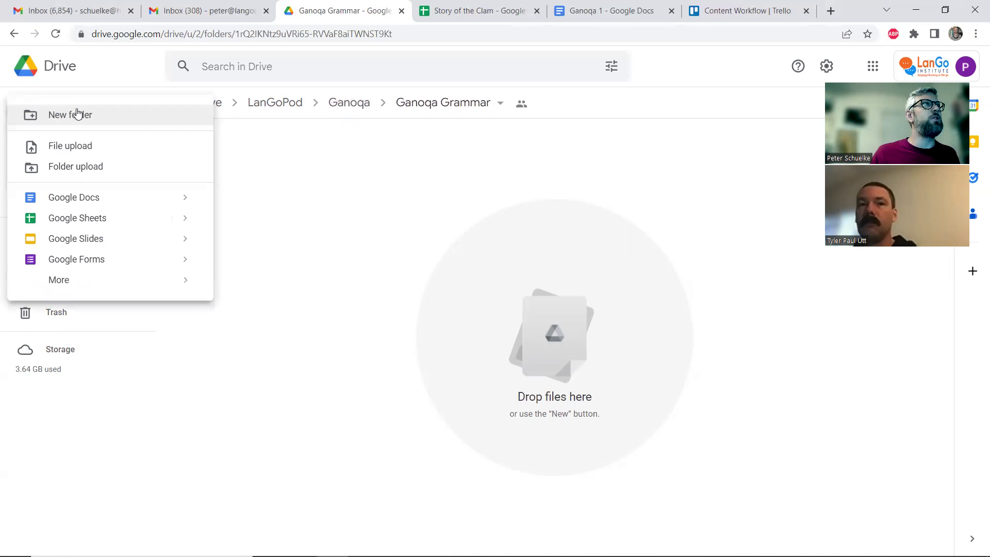
click(77, 114)
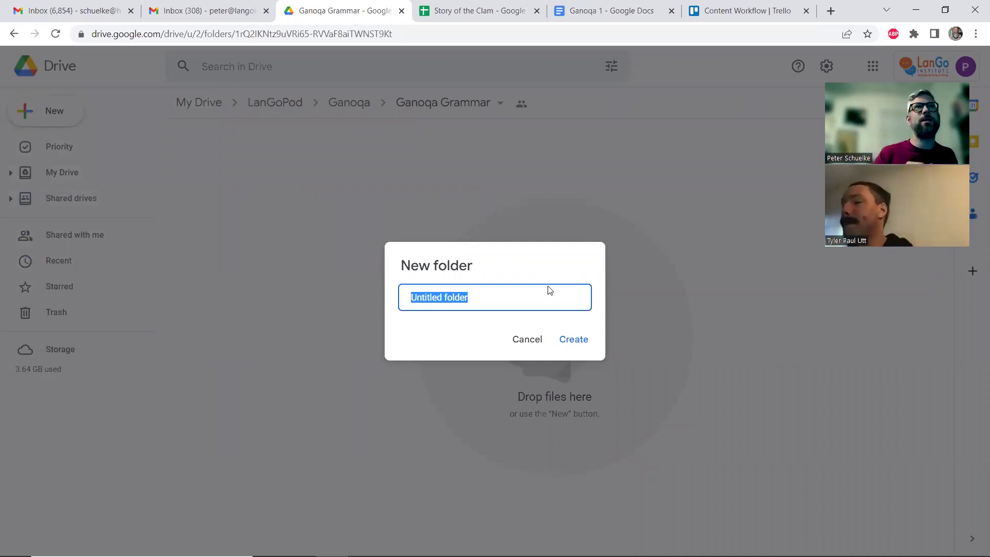
text(1. Introduction)
key(Return)
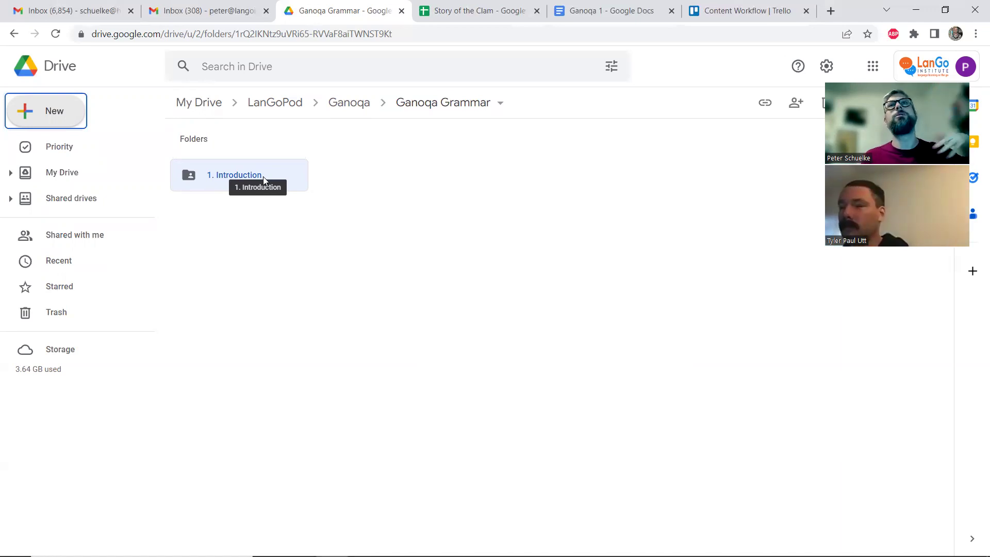
Create a second folder named "2. Phonology" inside the Ganoqa Grammar folder.
click(30, 113)
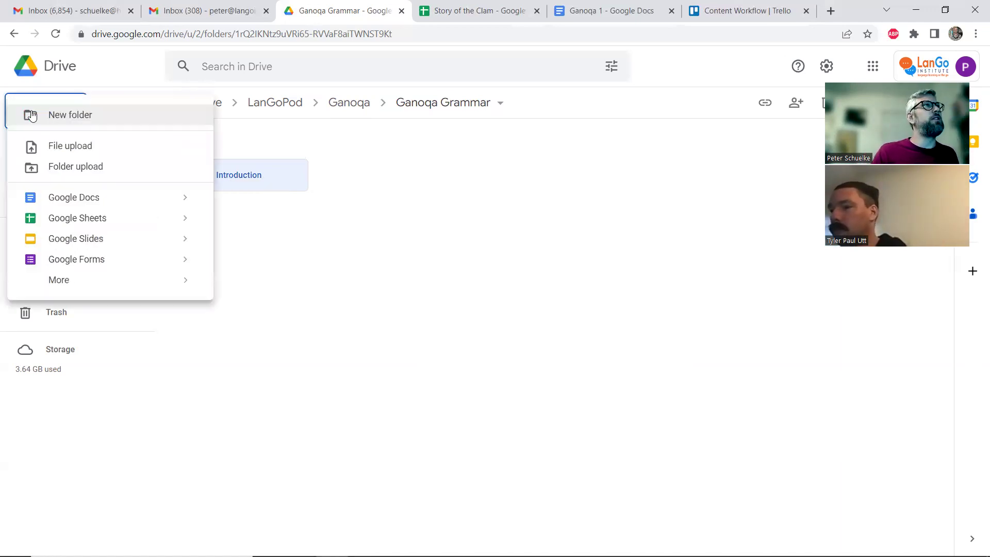
click(82, 117)
text(2.)
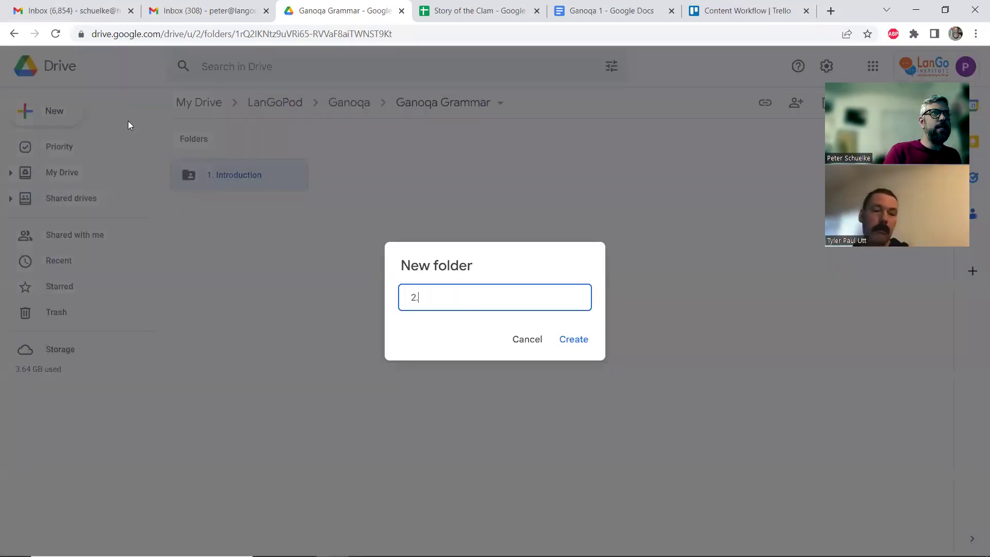
text( Phonology)
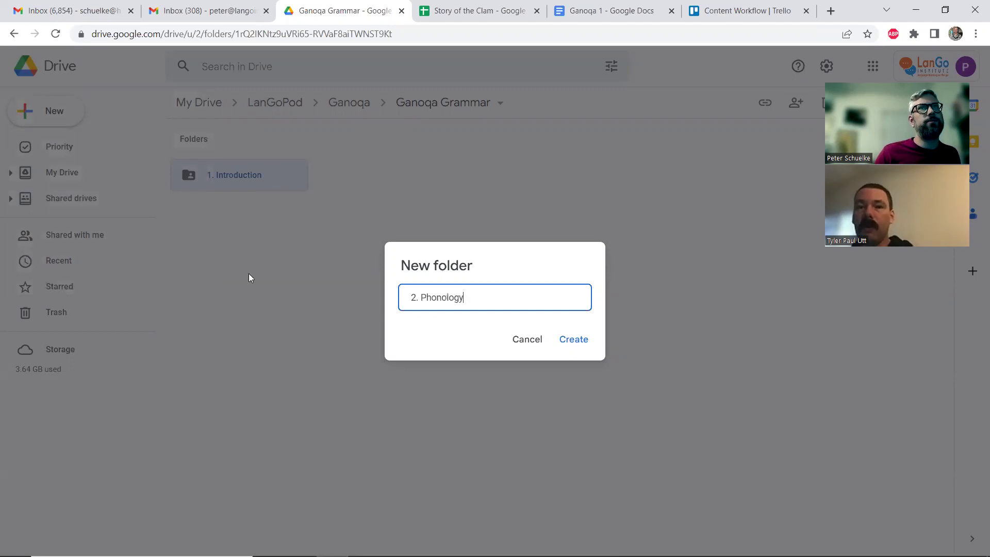
click(584, 341)
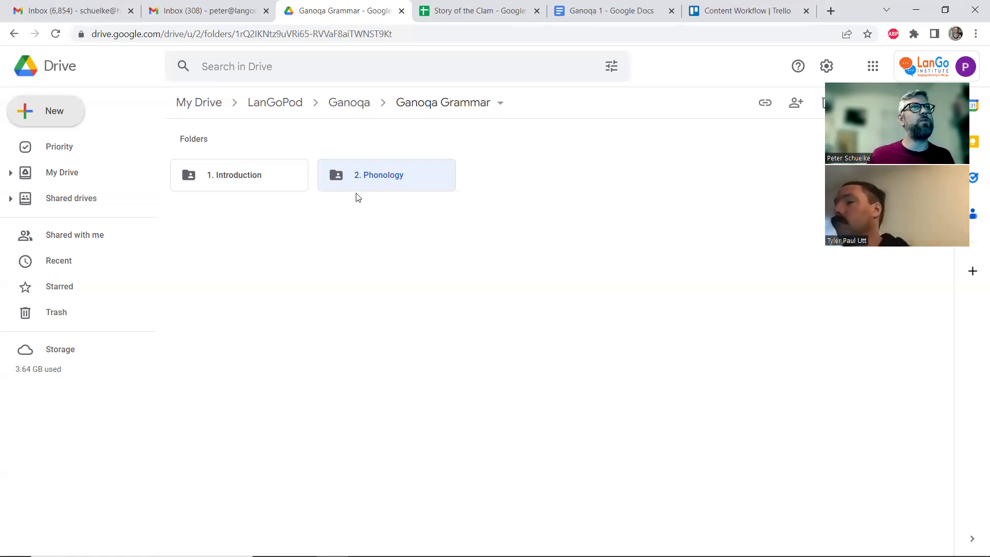
Open the 2. Phonology folder and create a blank Google Docs document in it, shared with the same people as the folder.
double_click(377, 176)
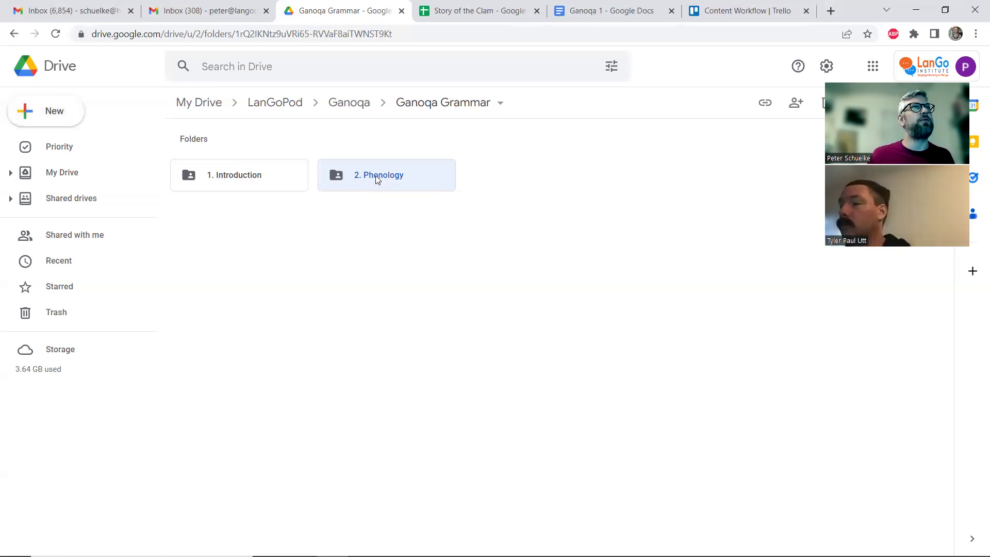
click(38, 116)
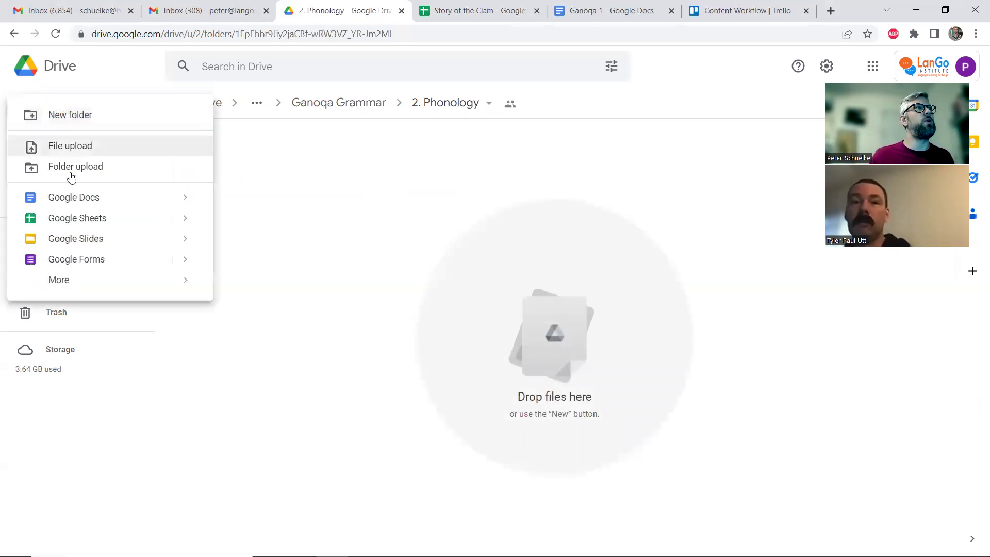
click(72, 200)
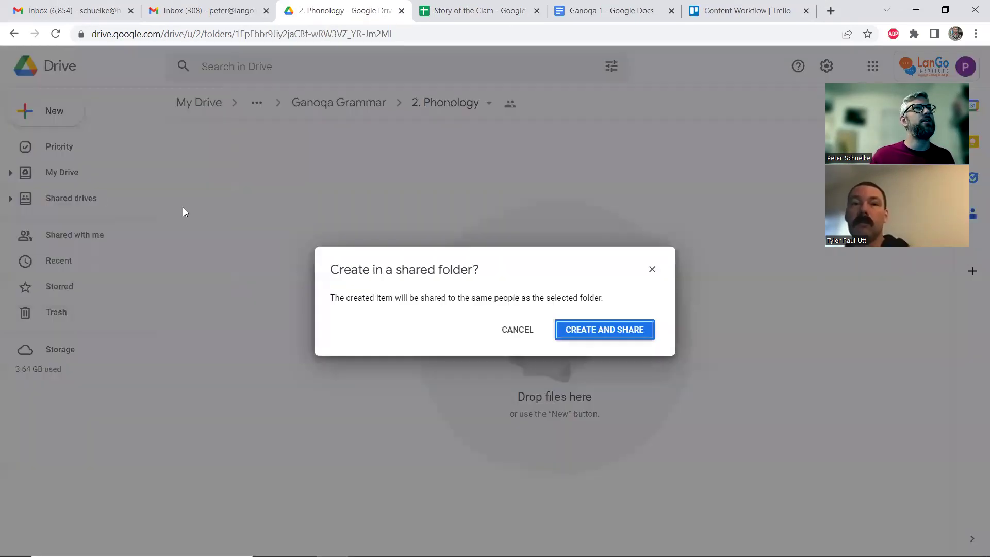
click(588, 334)
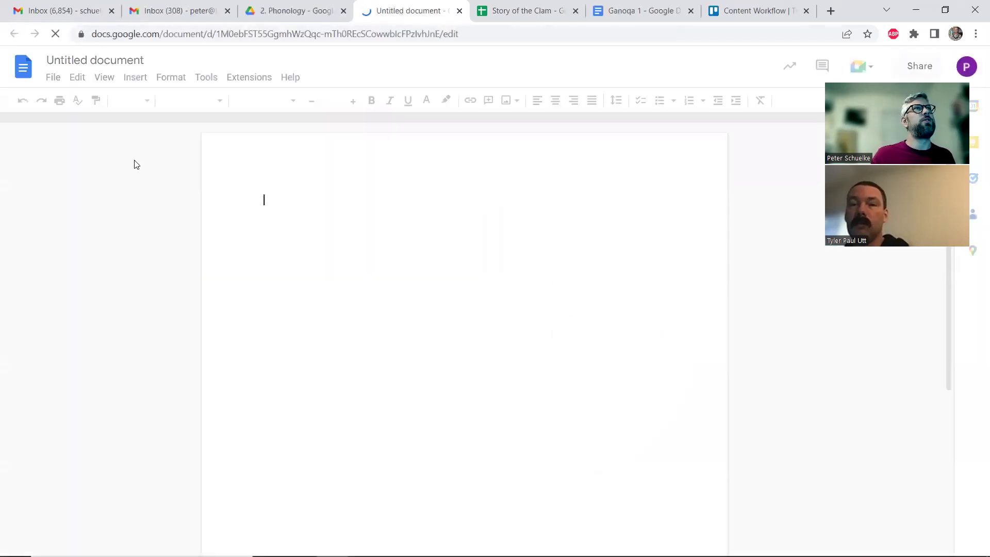
Title the new document "Phonological observation".
click(136, 61)
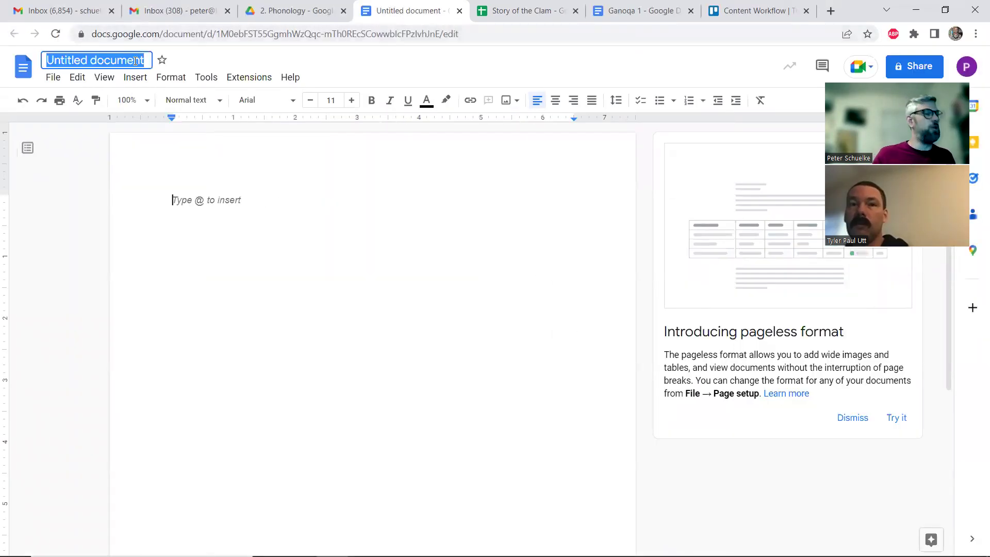
text(2.1)
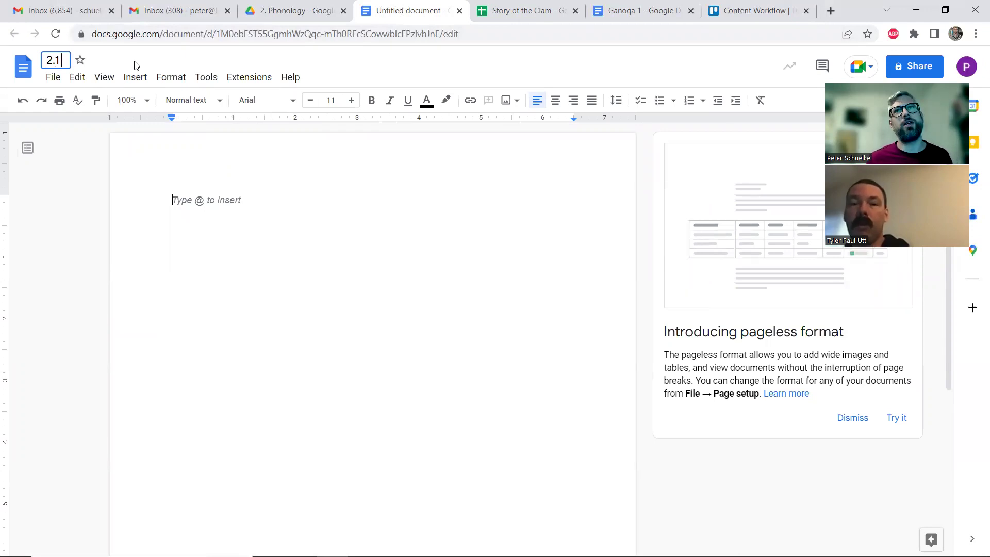
text( Phonolgo)
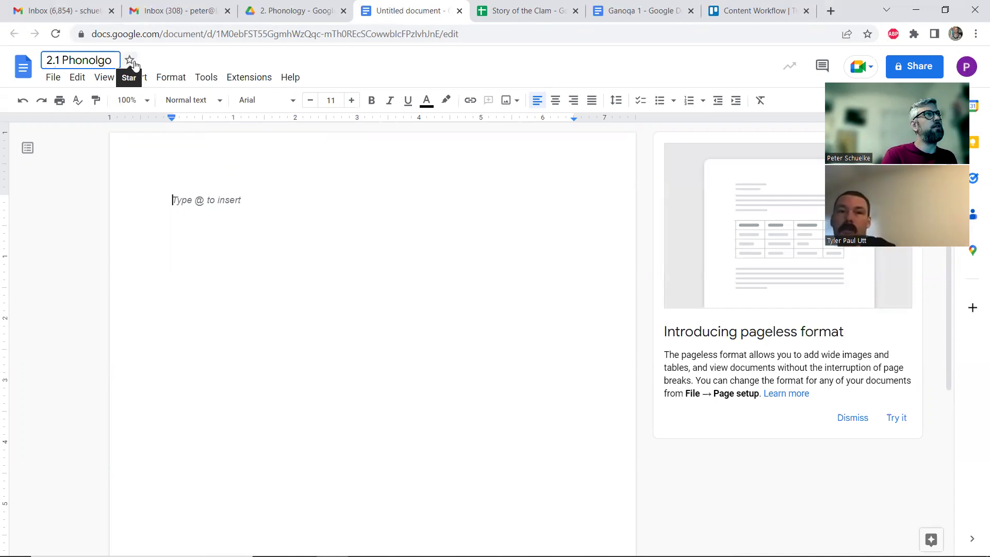
key(BackSpace)
key(BackSpace)
text(ogy)
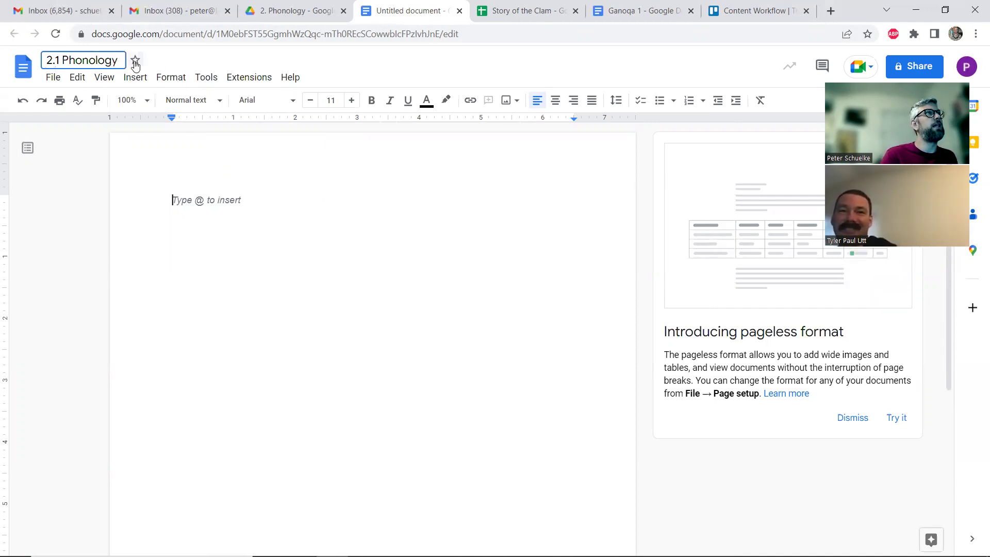
key(ctrl+Left)
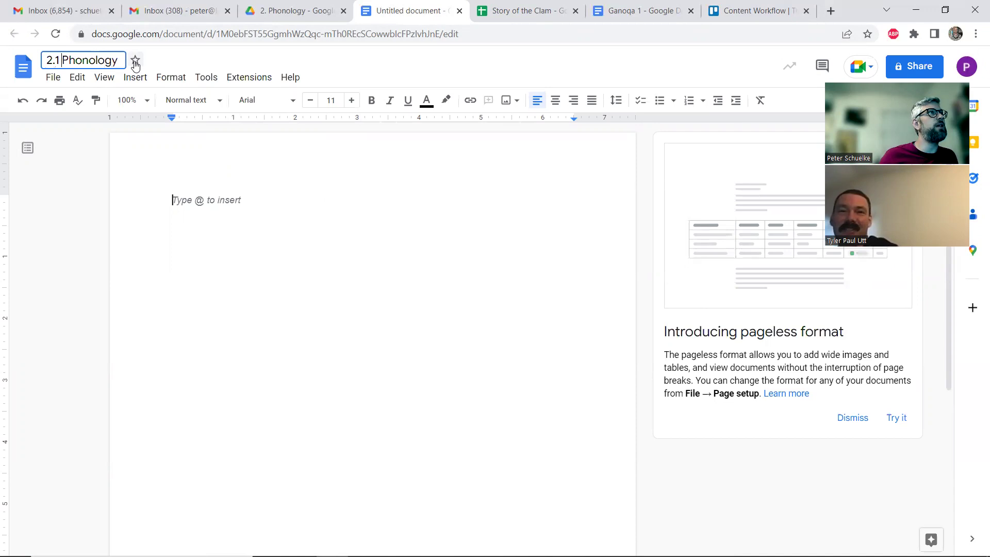
key(BackSpace)
key(BackSpace)
key(BackSpace)
key(BackSpace)
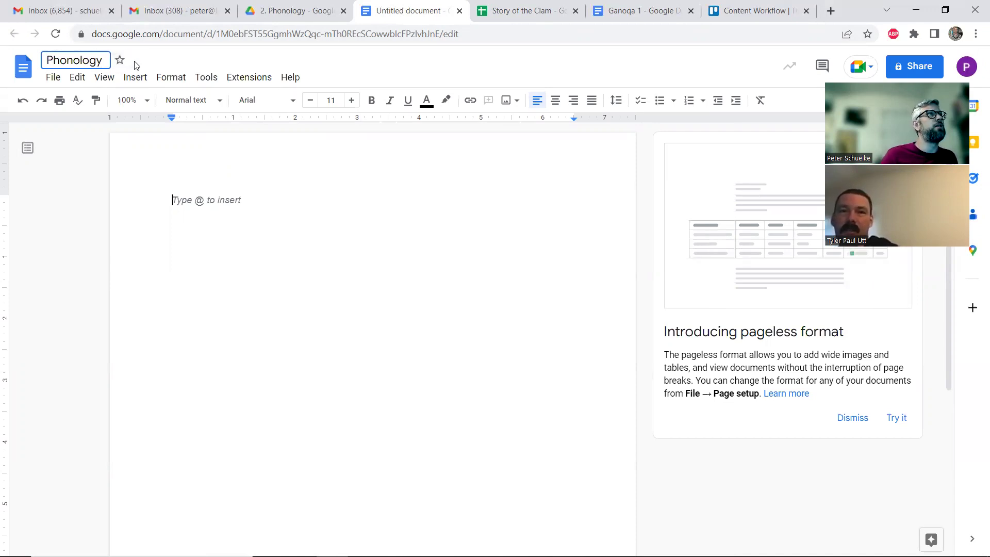
key(BackSpace)
text(l )
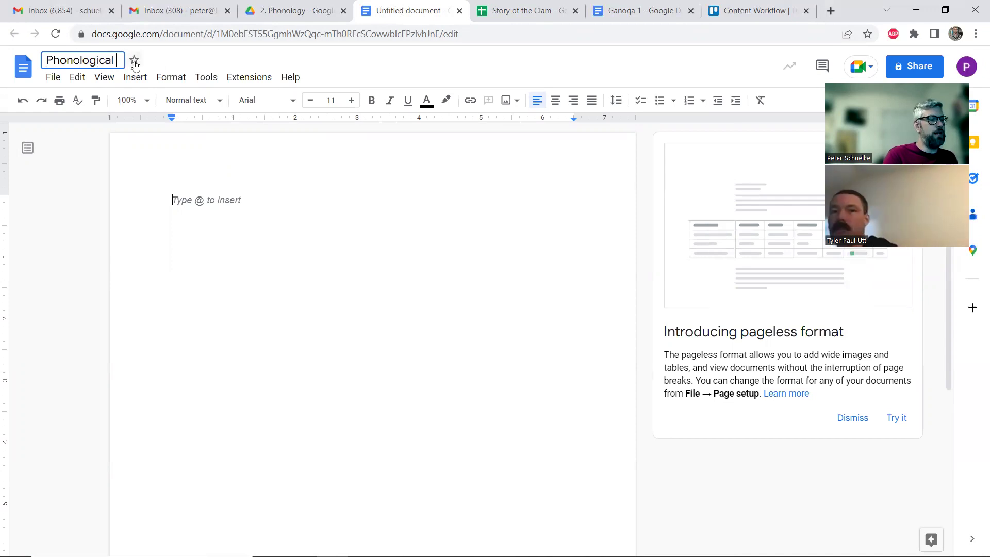
text(observation)
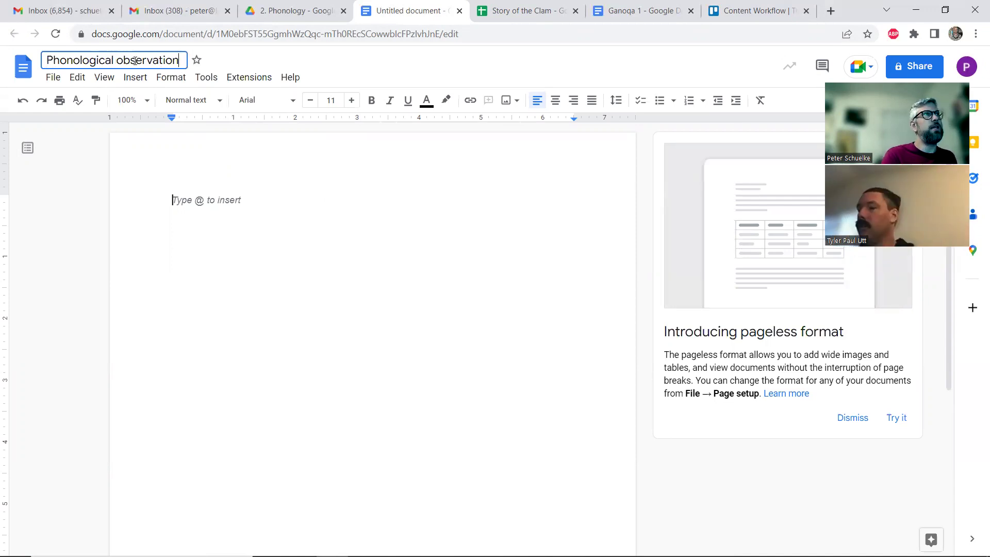
key(Return)
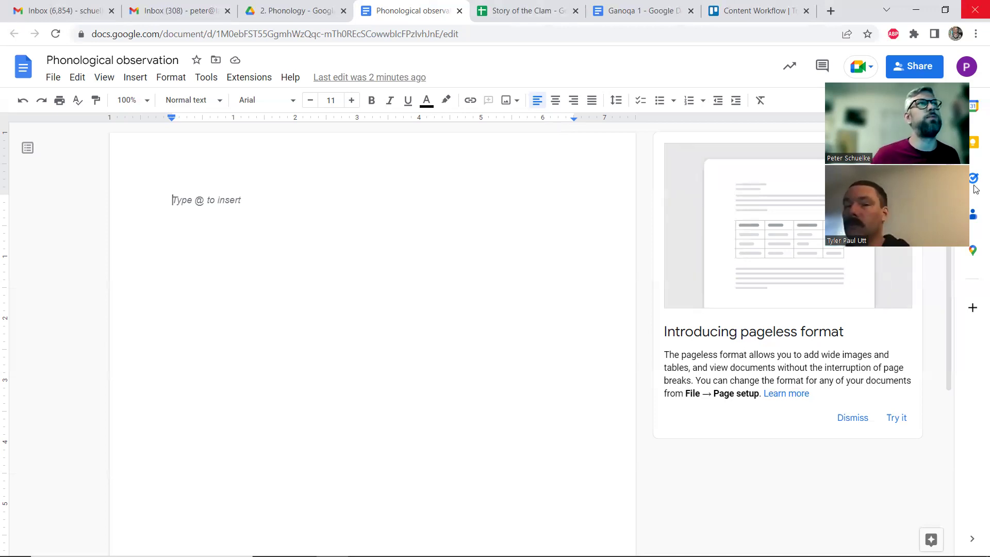
Bring up the Story of the Clam sheet in a reduced browser window, and switch to FieldWorks Language Explorer to show the text's Baseline view.
click(945, 9)
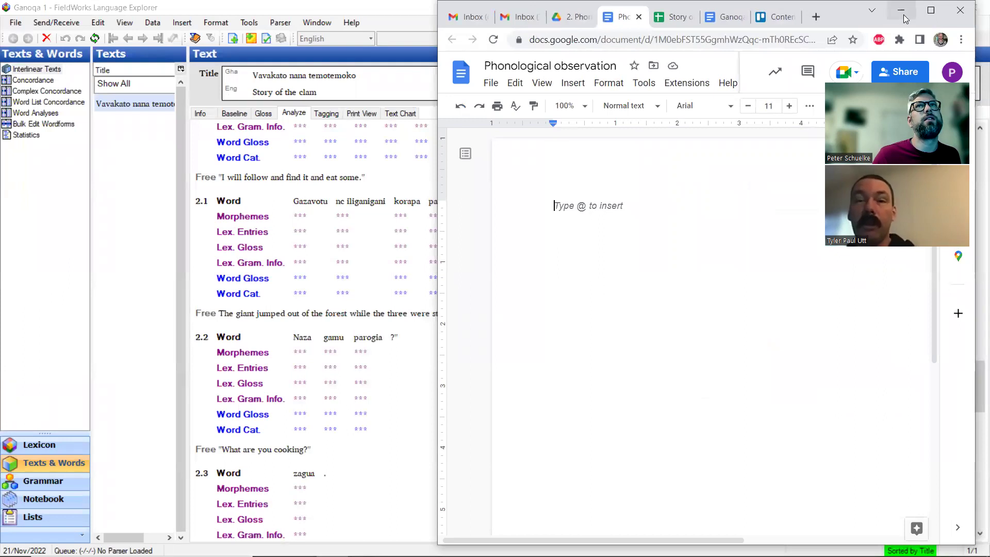
click(656, 14)
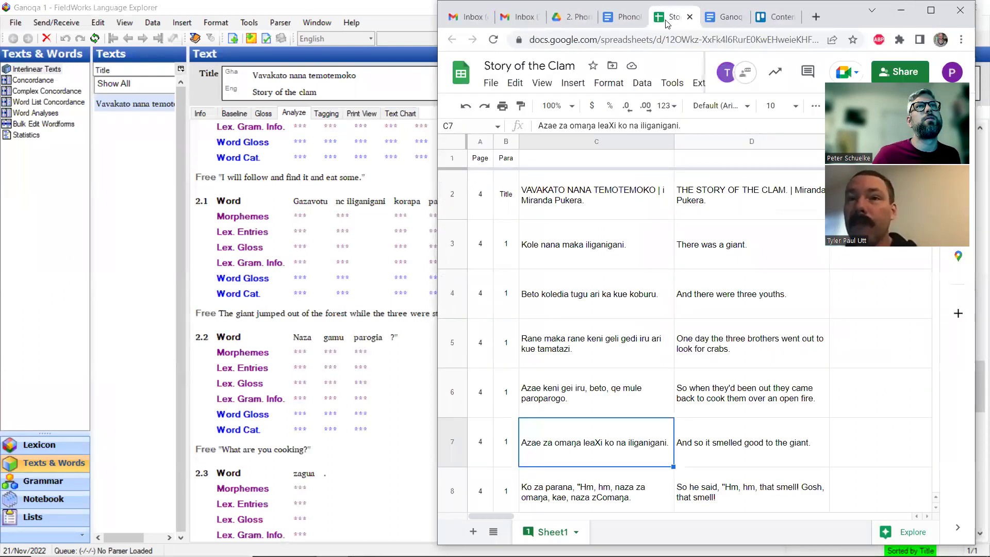
click(235, 113)
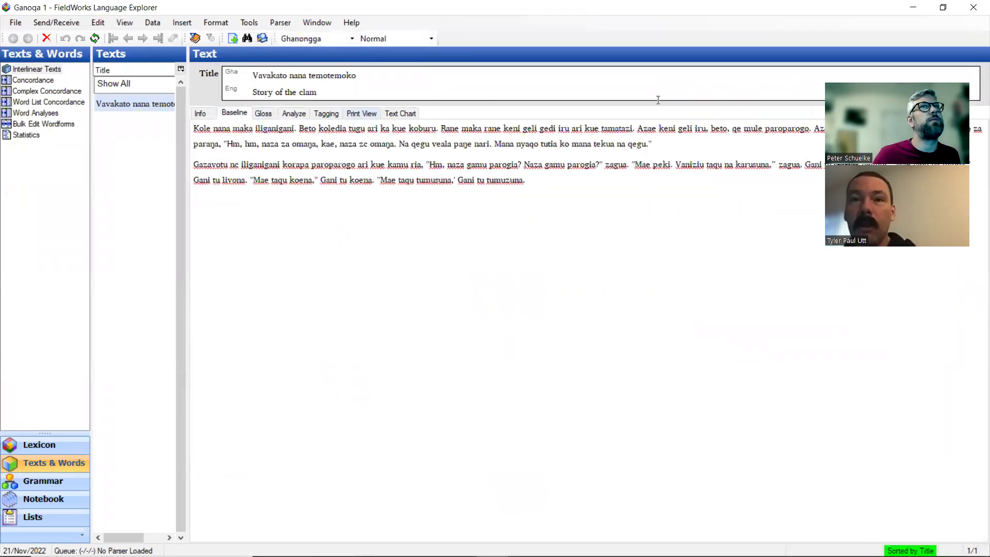
Shrink, move and resize the FieldWorks window so the baseline text sits side by side with the Story of the Clam sheet.
click(941, 8)
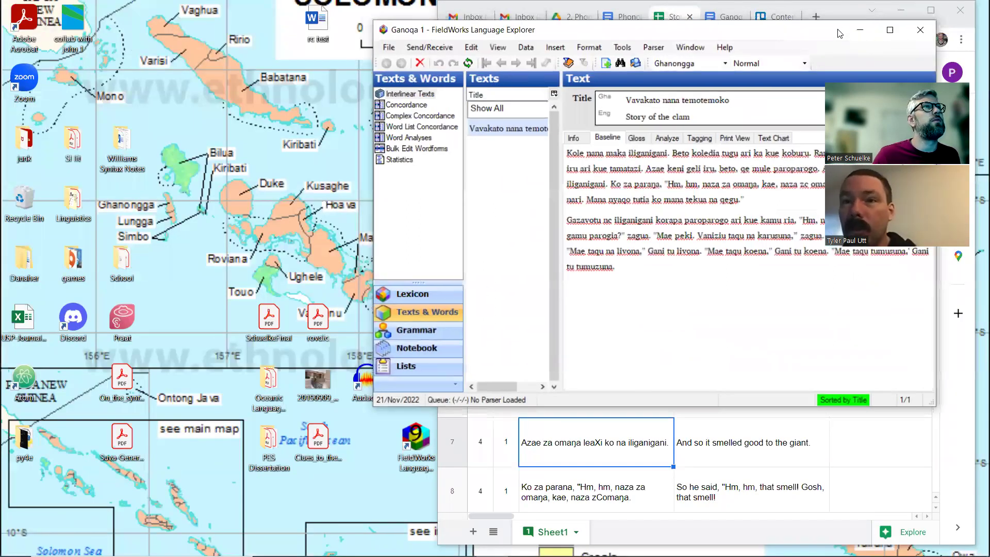
drag(840, 34, 418, 2)
click(949, 9)
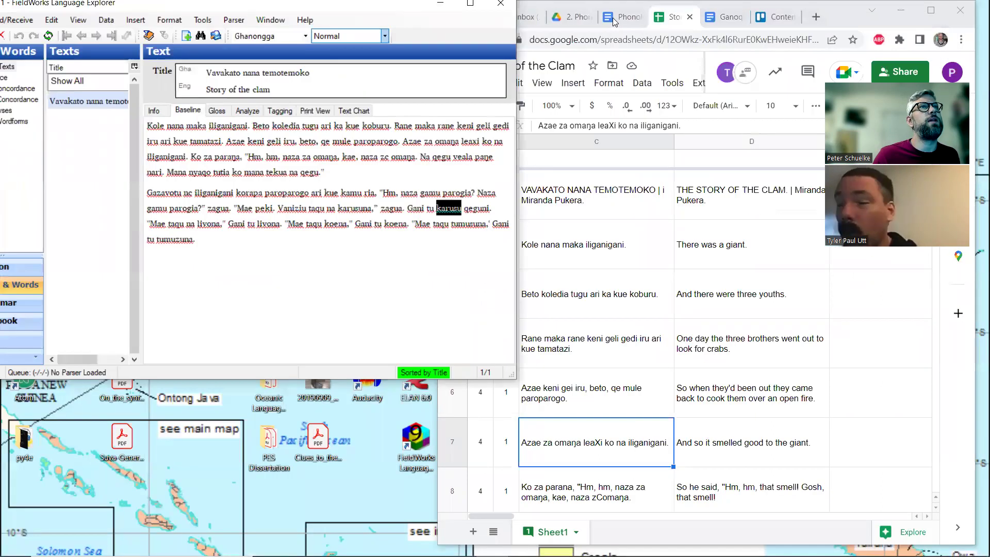
click(250, 376)
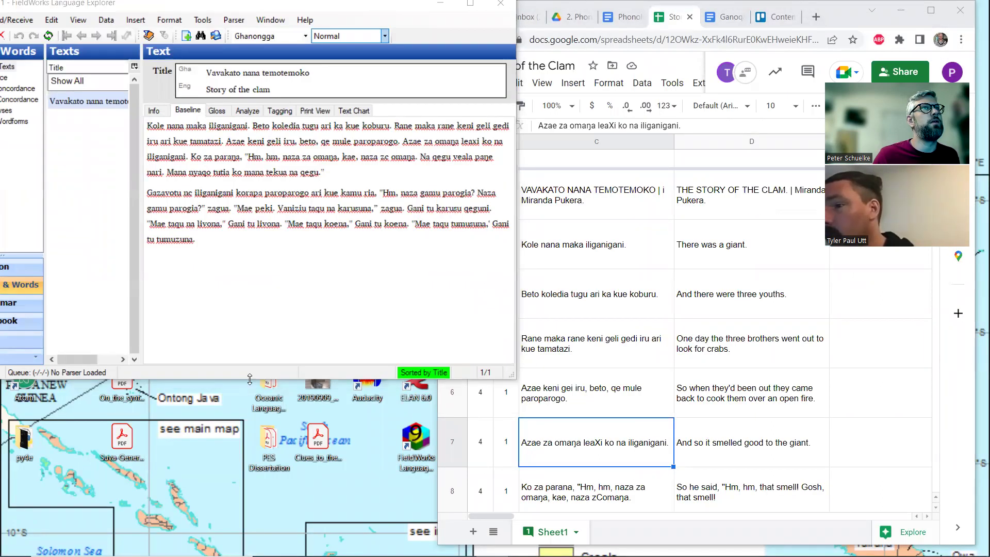
drag(232, 380, 214, 529)
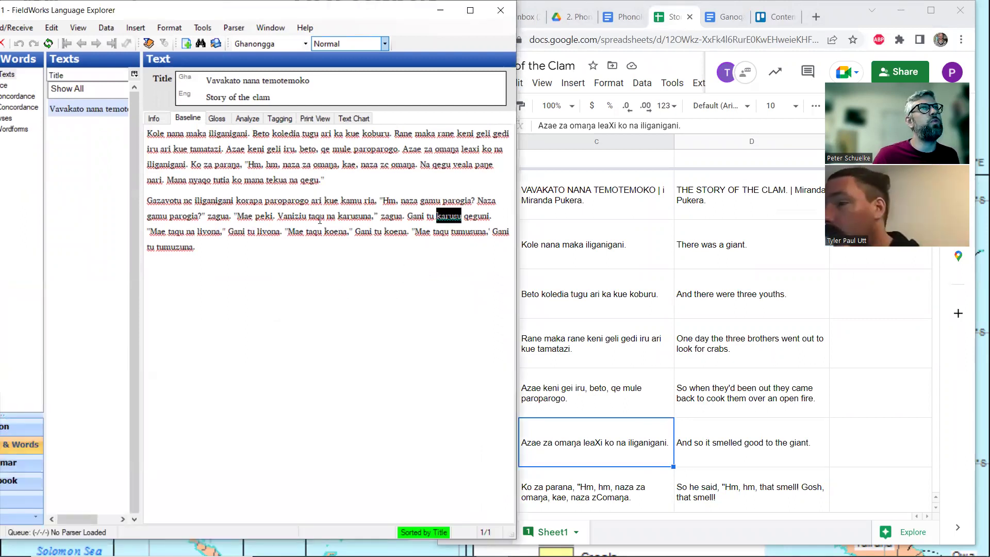
click(406, 252)
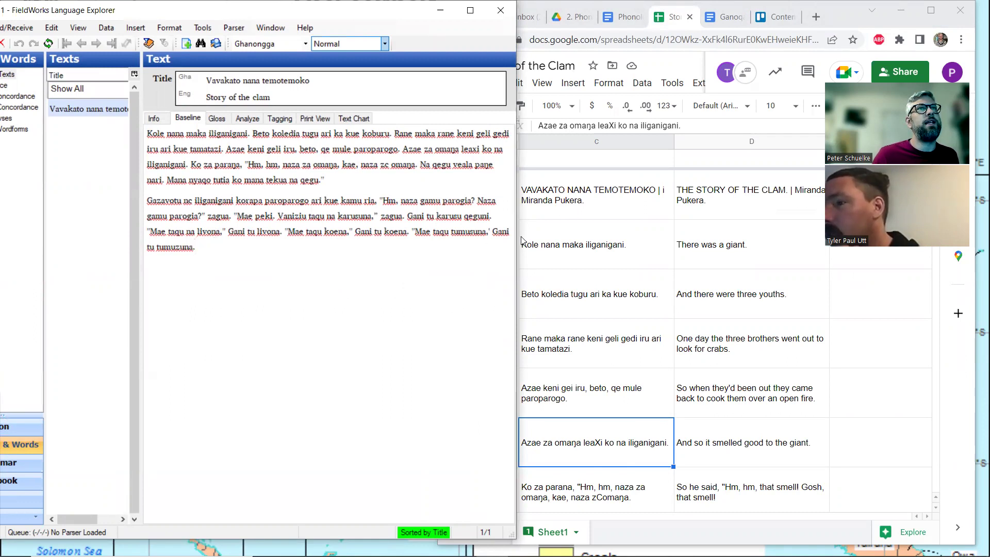
drag(517, 237, 440, 237)
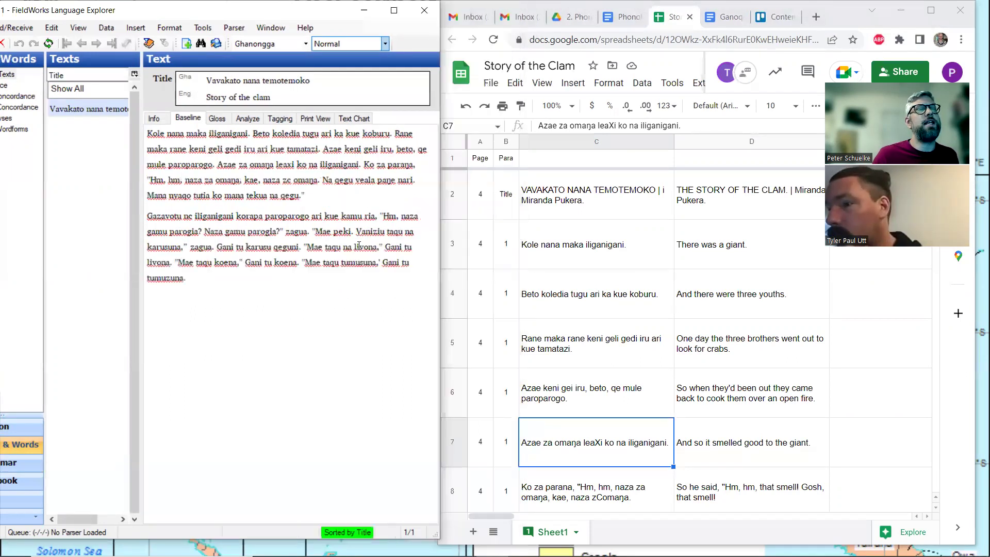
Compare the Story of the Clam sheet's sentence rows with the FieldWorks baseline text, continuing down to the paragraph 3 rows.
click(591, 285)
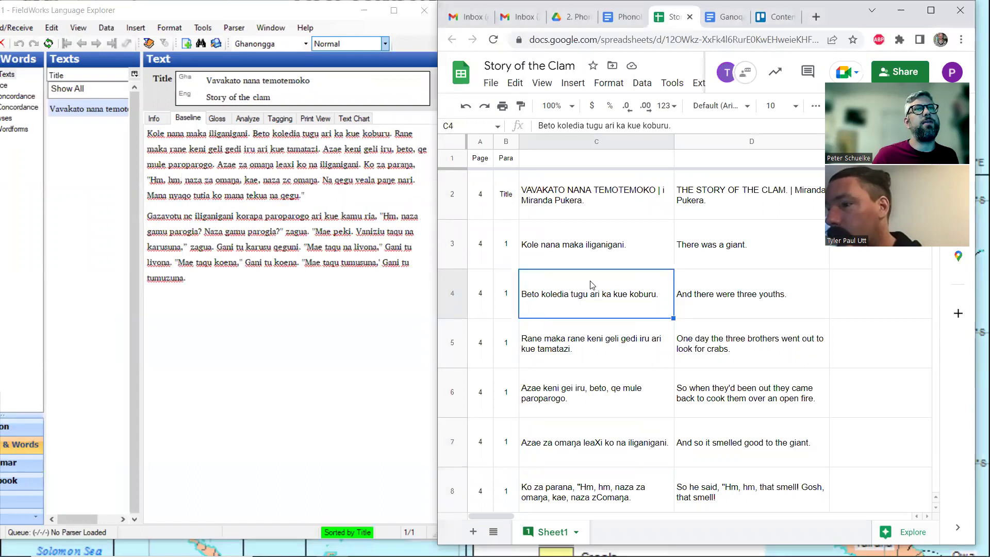
scroll(591, 285, down, 4)
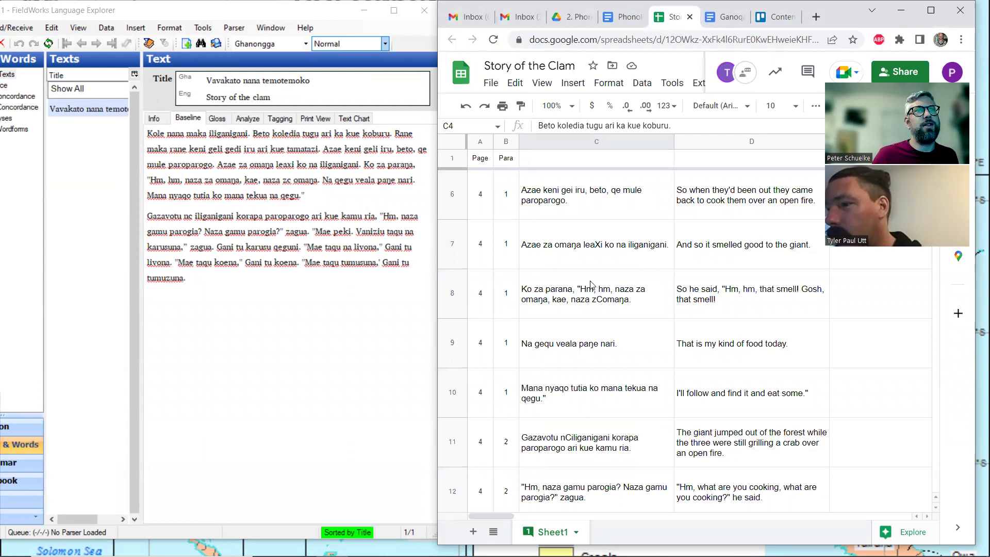
scroll(591, 285, down, 1)
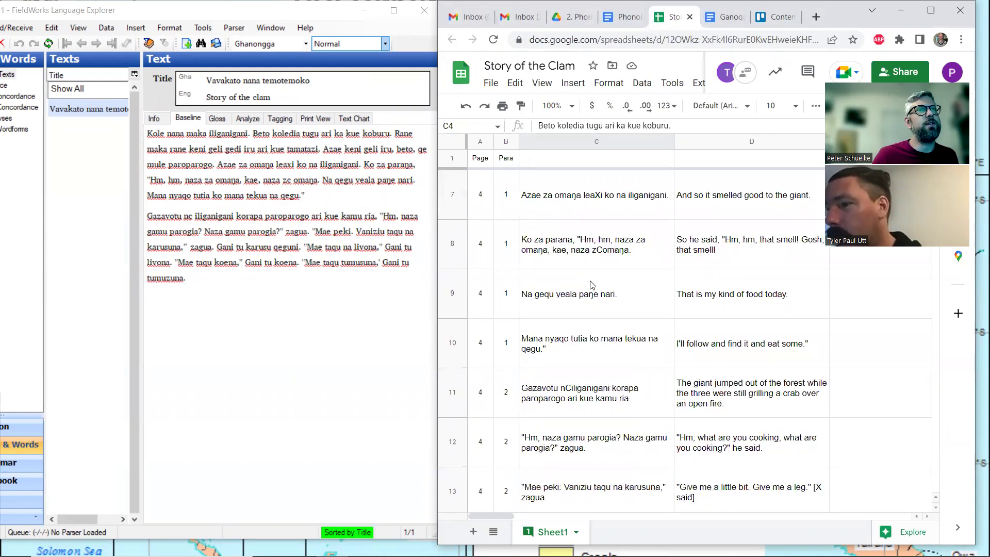
scroll(591, 285, down, 1)
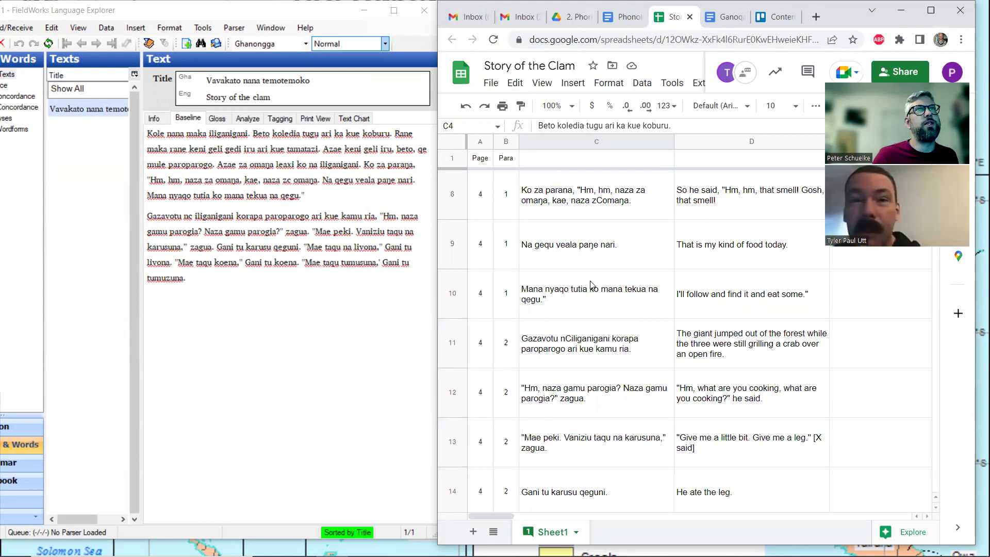
scroll(591, 286, up, 6)
scroll(591, 285, down, 9)
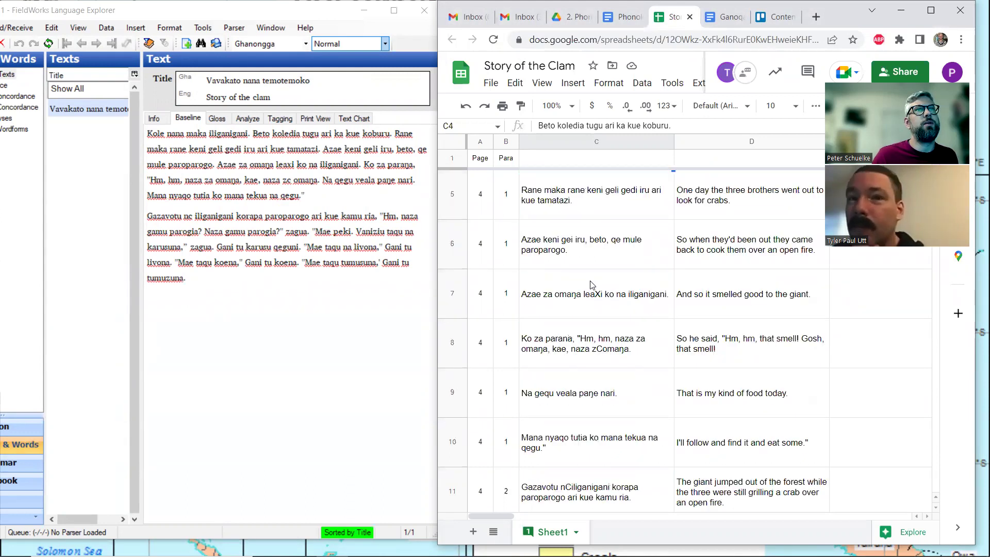
scroll(592, 285, down, 3)
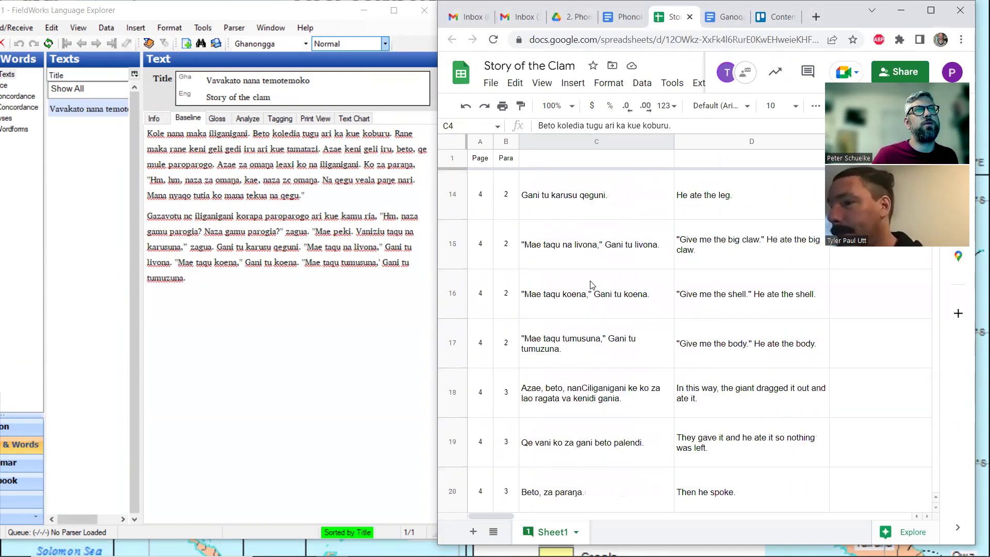
Copy the sentence in C18 and paste it as a new paragraph directly below the FieldWorks baseline text, removing the blank line between them.
click(560, 393)
key(ctrl+c)
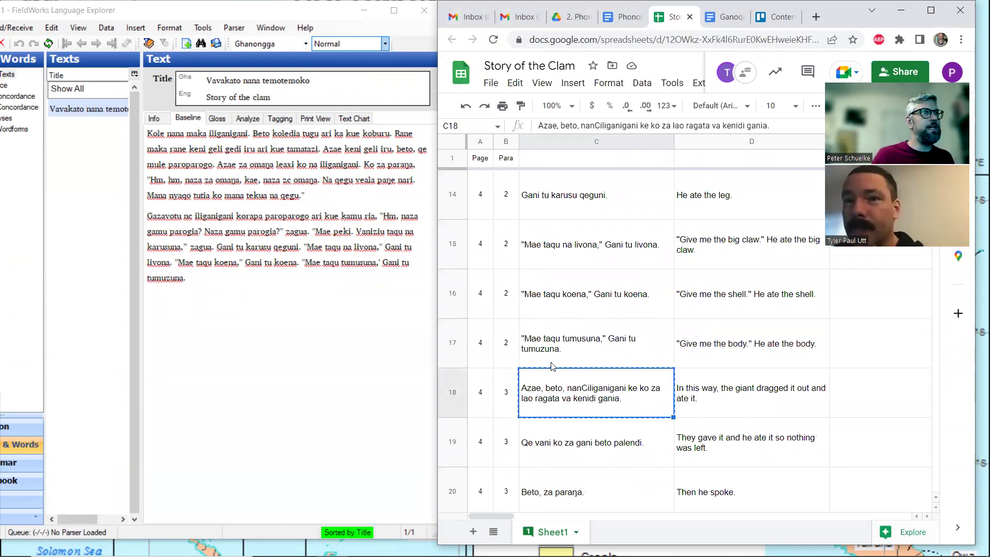
click(203, 338)
key(ctrl+v)
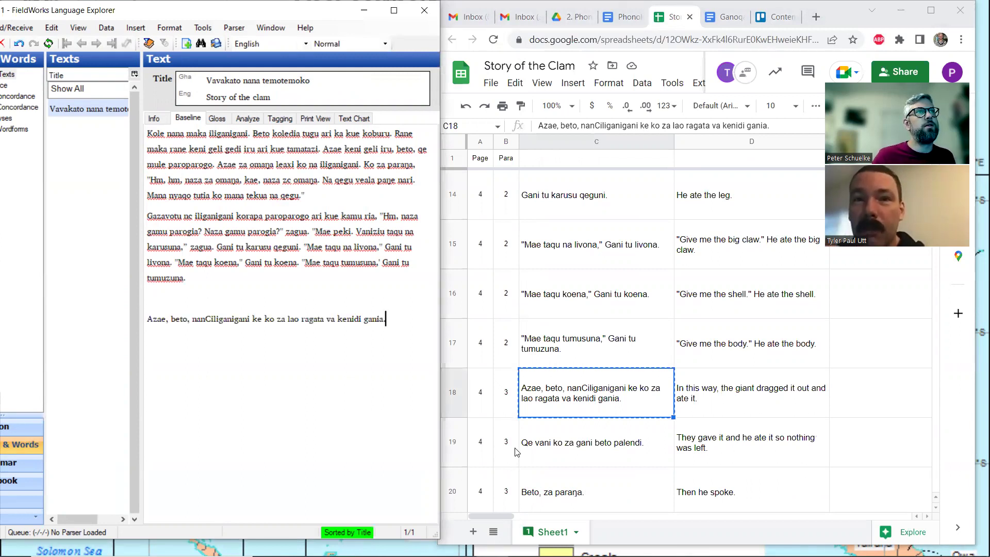
click(151, 302)
key(Delete)
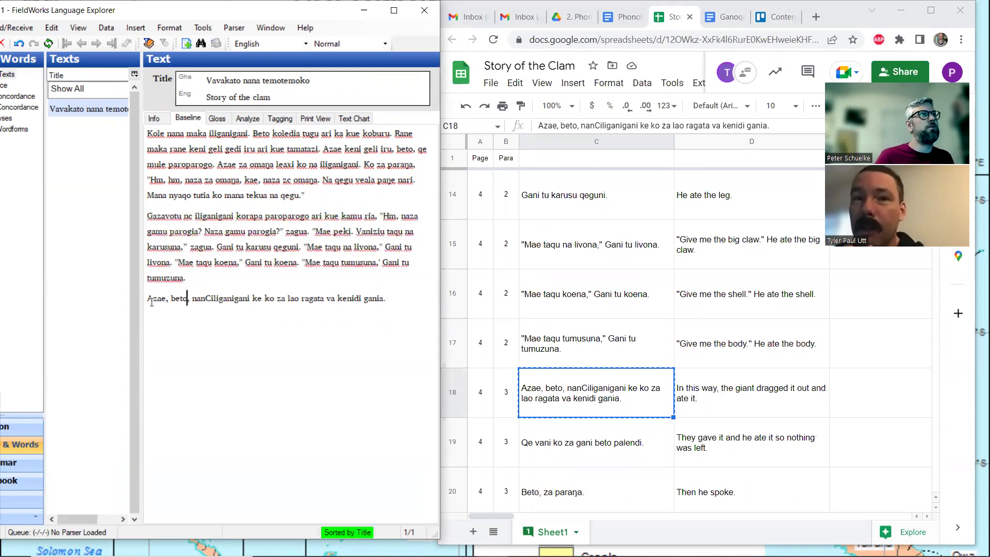
Place the cursor at the end of the new third baseline paragraph, with a space following "gania.".
key(Right)
key(Right)
key(Right)
key(Right)
key(Right)
key(Right)
key(Right)
key(Right)
key(Right)
key(Right)
key(Right)
key(Right)
key(Right)
key(Right)
key(Right)
key(Right)
key(Right)
key(Right)
key(Right)
key(Right)
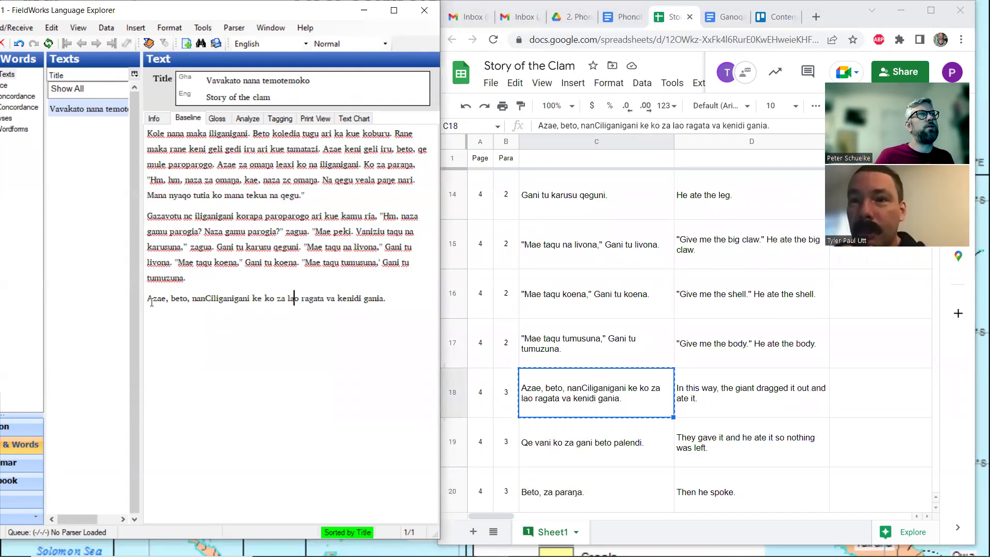
key(Right)
key(Right)
key(Right)
key(Right)
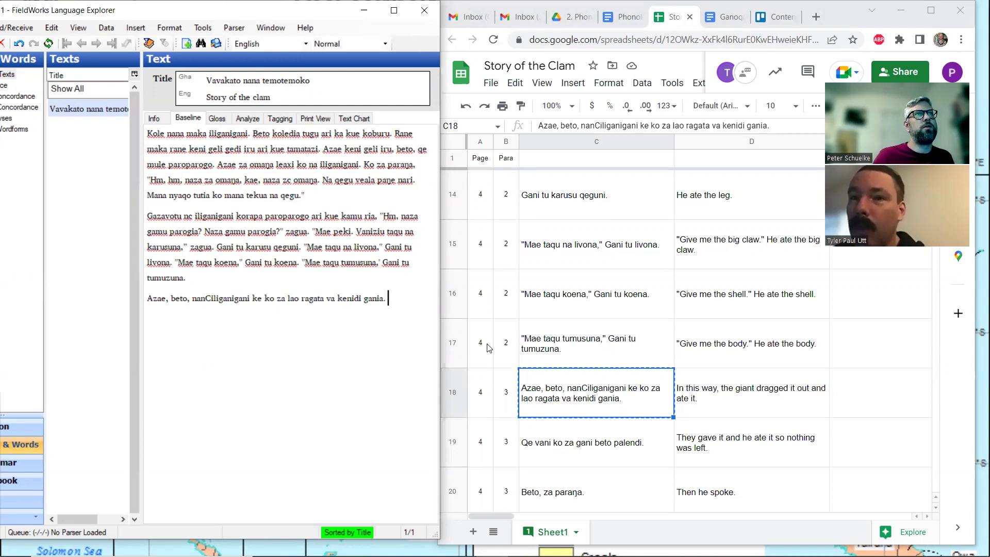
click(549, 444)
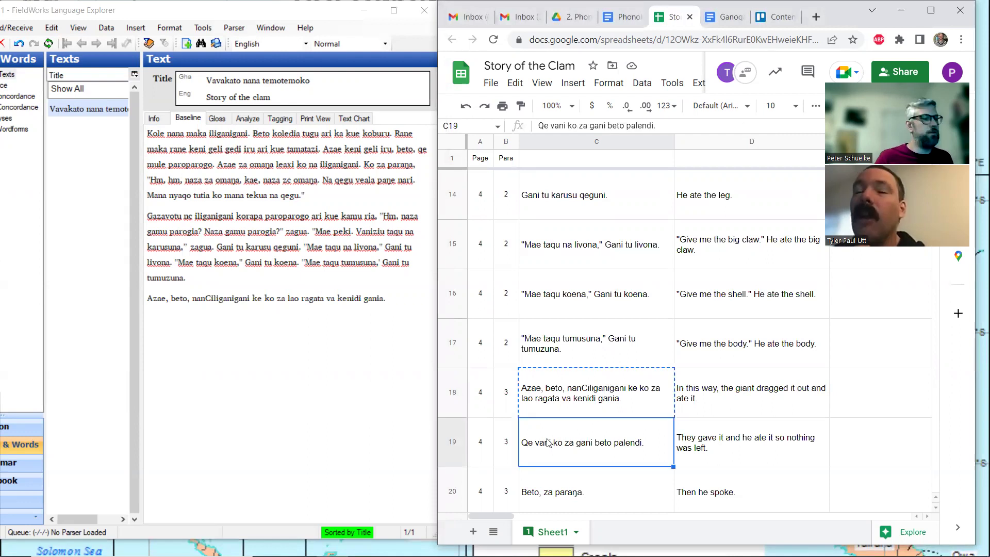
click(567, 416)
click(575, 445)
click(587, 400)
click(616, 287)
click(626, 268)
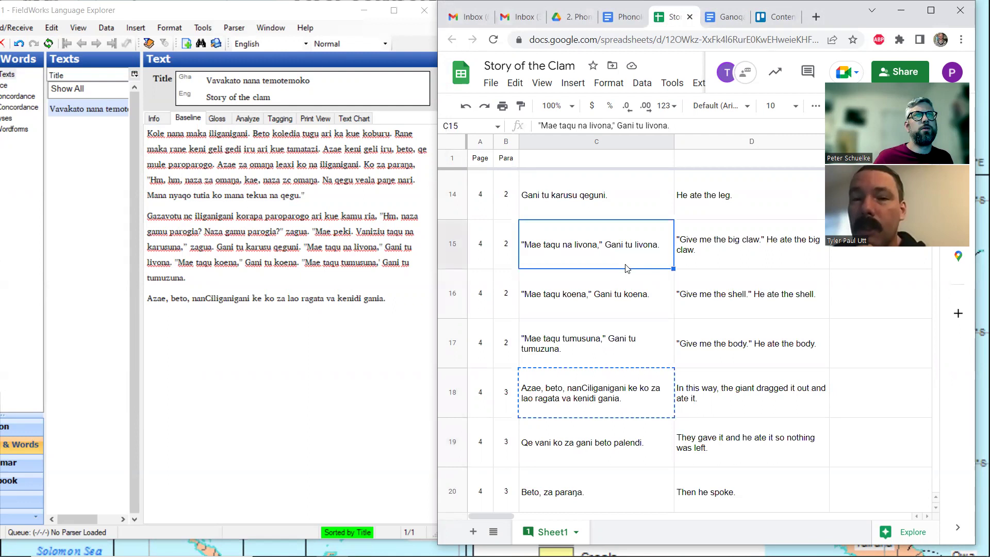
Copy the remaining paragraph 3 sentences from C19:C23 and paste them at the end of the third baseline paragraph in FieldWorks.
click(587, 434)
key(shift+Down)
key(shift+Down)
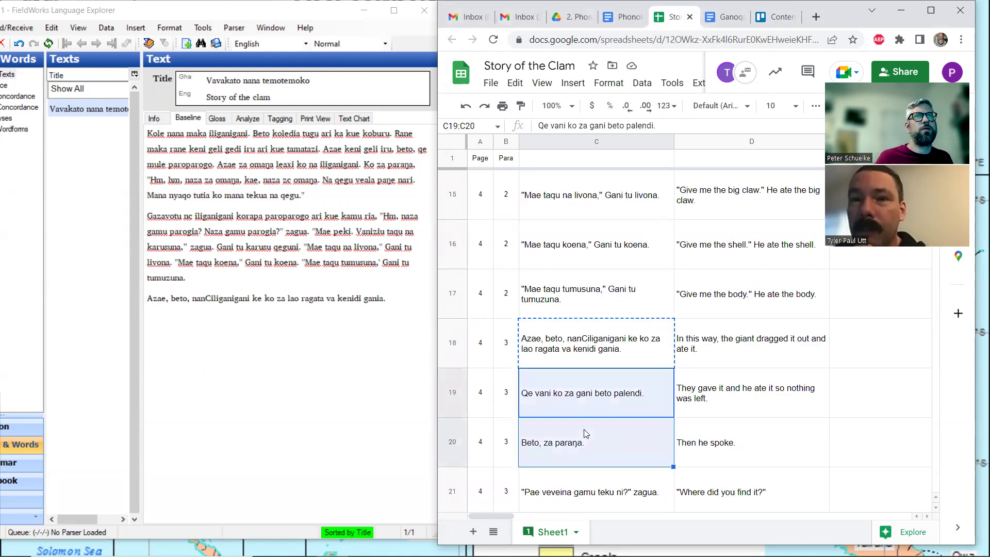
key(shift+Down)
key(shift+Down)
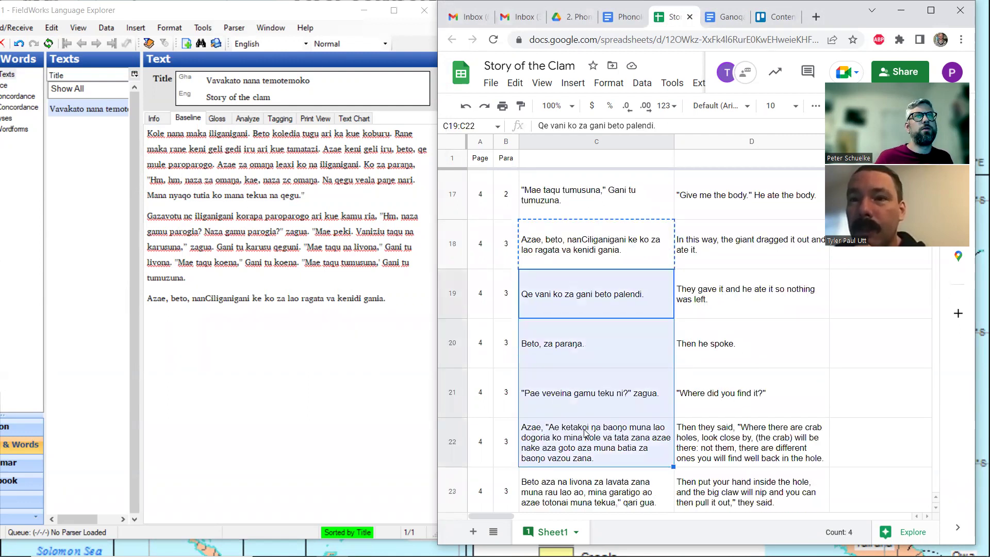
key(ctrl+c)
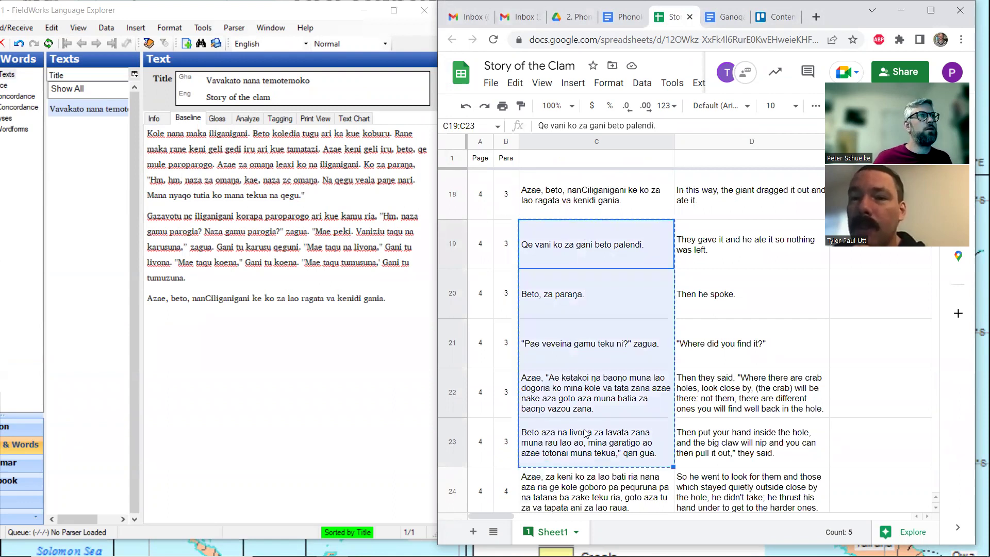
click(397, 303)
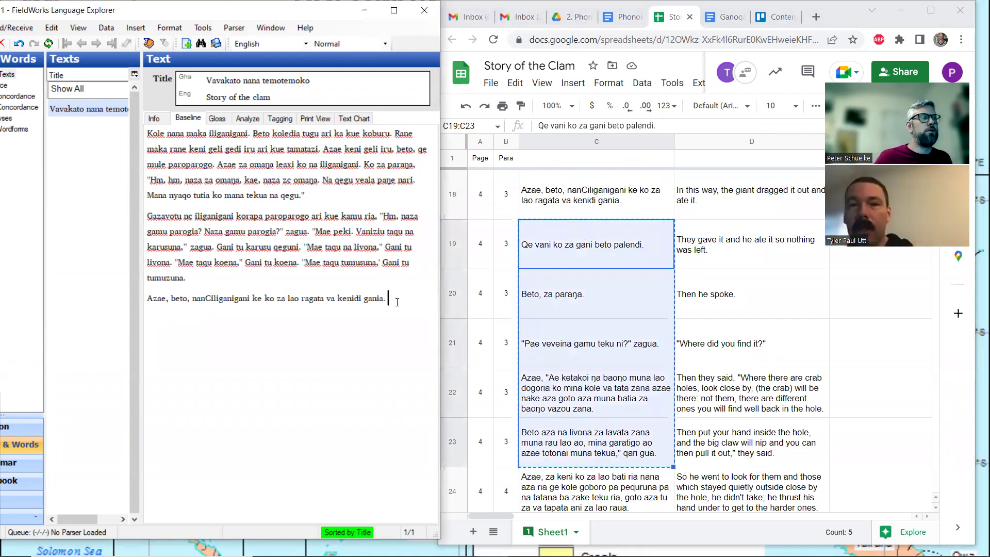
key(ctrl+v)
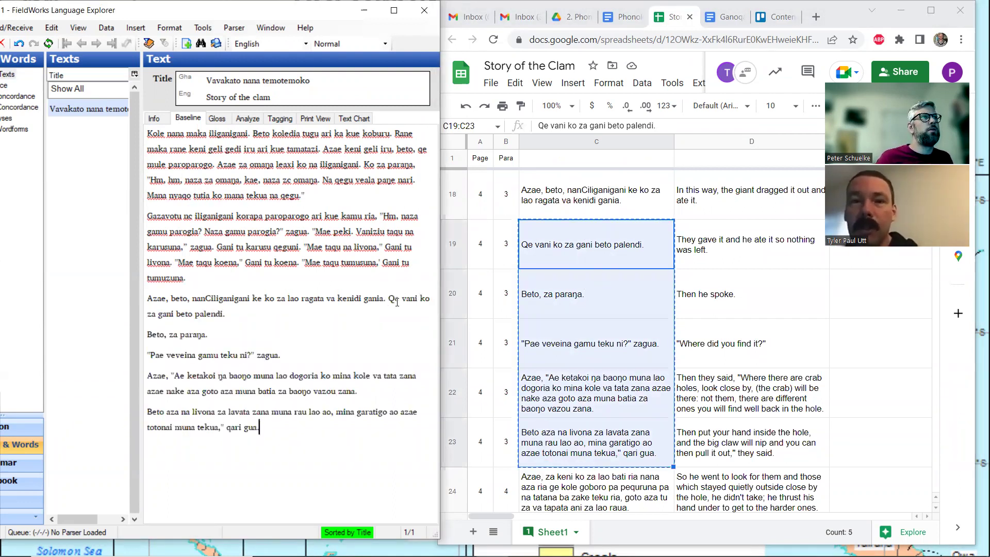
Join the pasted lines "Beto, za paraŋa." and "Pae veveina gamu teku ni?" zagua. onto the third baseline paragraph.
key(Up)
key(Up)
key(Up)
key(Up)
key(Right)
key(Right)
key(Right)
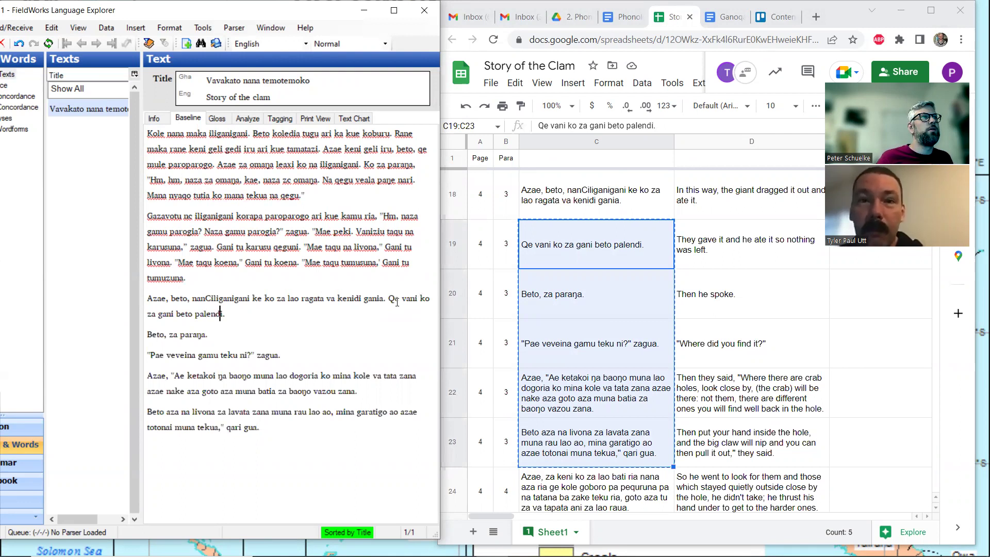
key(Right)
key(BackSpace)
key(Down)
key(Left)
key(Left)
key(Left)
key(Left)
key(Left)
key(Left)
key(Left)
key(Left)
key(Left)
key(Left)
key(Left)
key(Left)
key(Left)
key(Left)
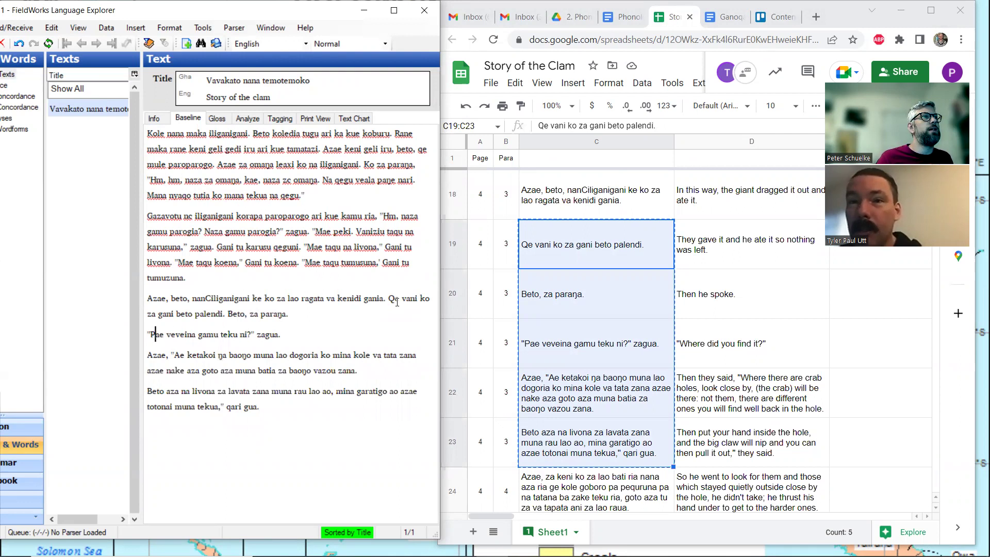
key(BackSpace)
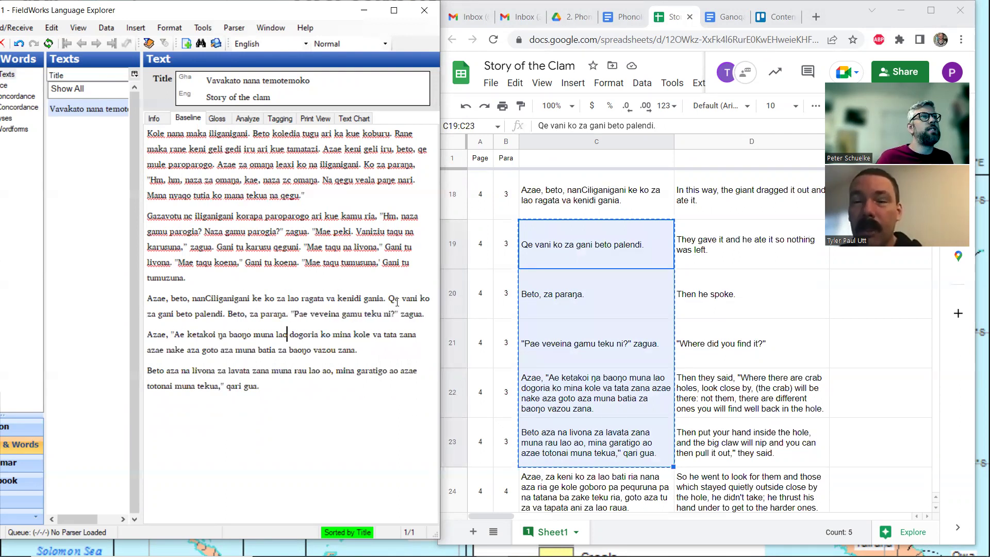
Join the last two pasted lines, beginning "Azae, "Ae ketakoi" and "Beto aza na livona", onto the third baseline paragraph.
key(Left)
key(Left)
key(Left)
key(Left)
key(Left)
key(Left)
key(Left)
key(Left)
key(Left)
key(Left)
key(Left)
key(Left)
key(Left)
key(Left)
key(Left)
key(Left)
key(Left)
key(Left)
key(Left)
key(Left)
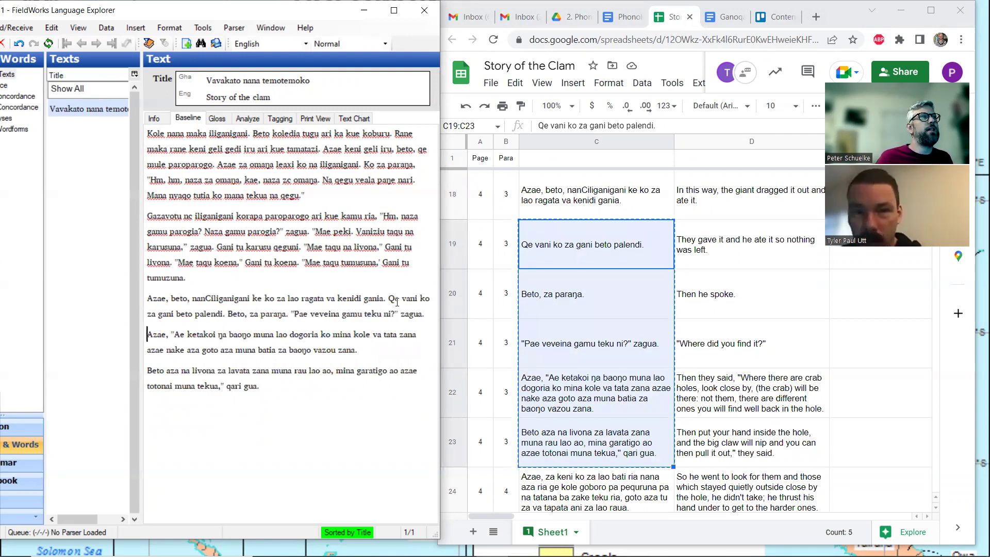
key(BackSpace)
key(Down)
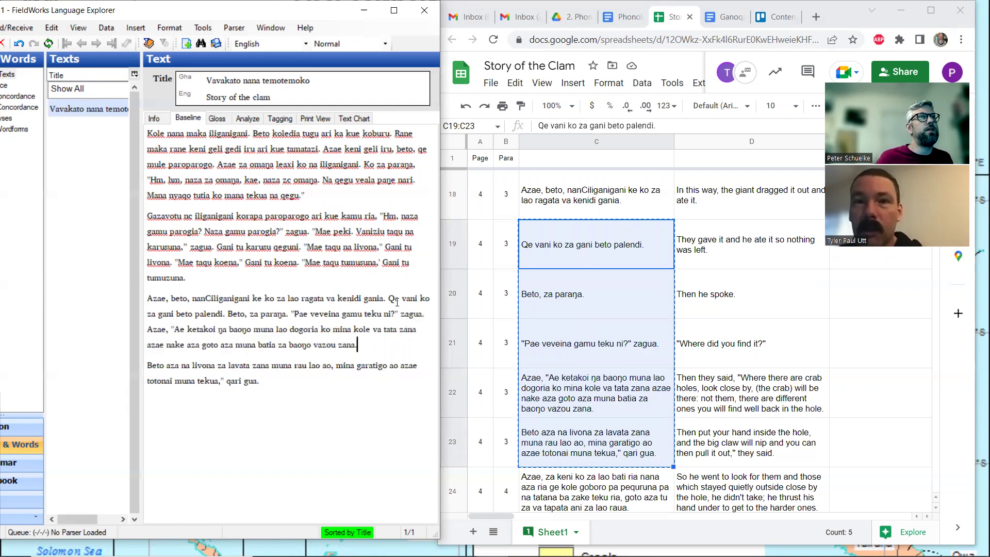
key(Delete)
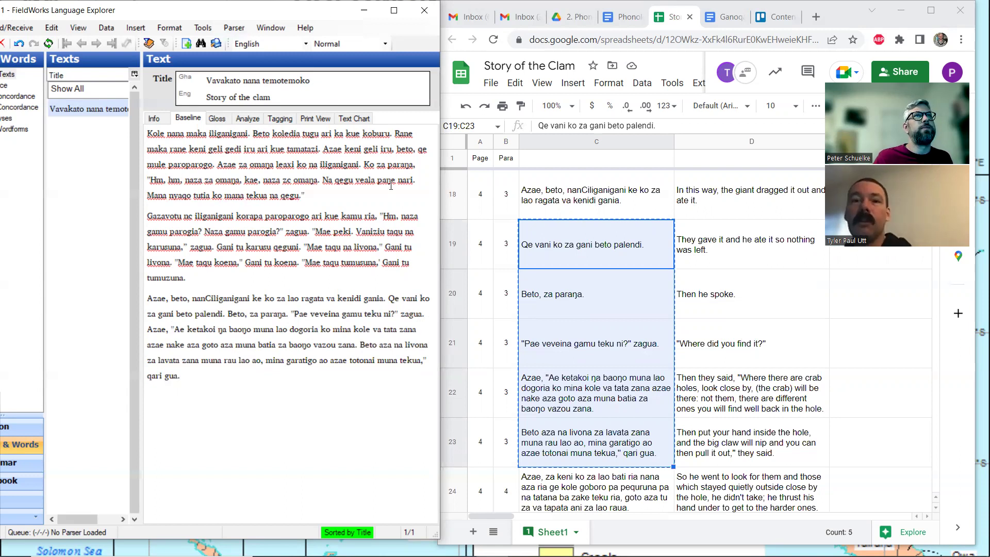
Switch the FieldWorks text to its Gloss view and copy the English sentence in D18 into the free translation of segment 3.1.
click(610, 354)
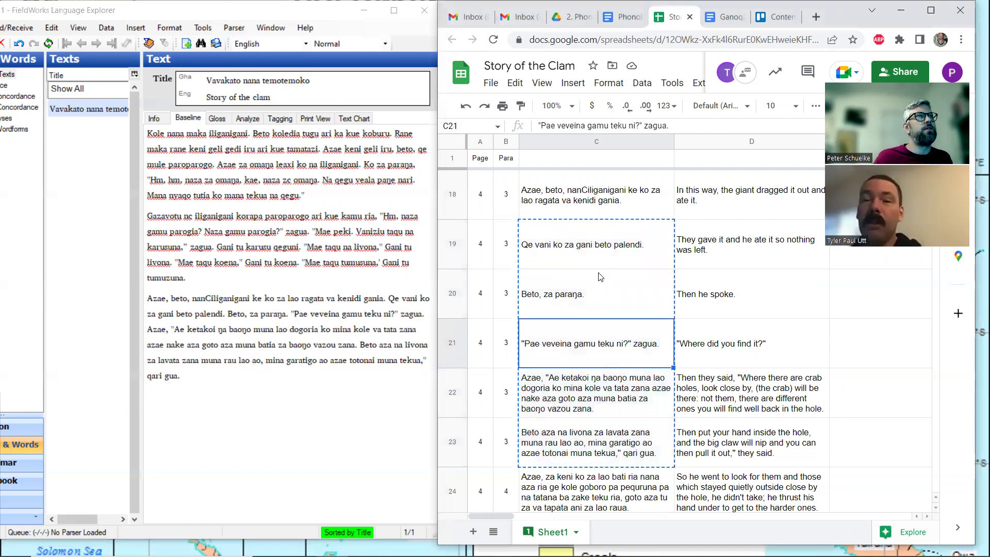
click(586, 204)
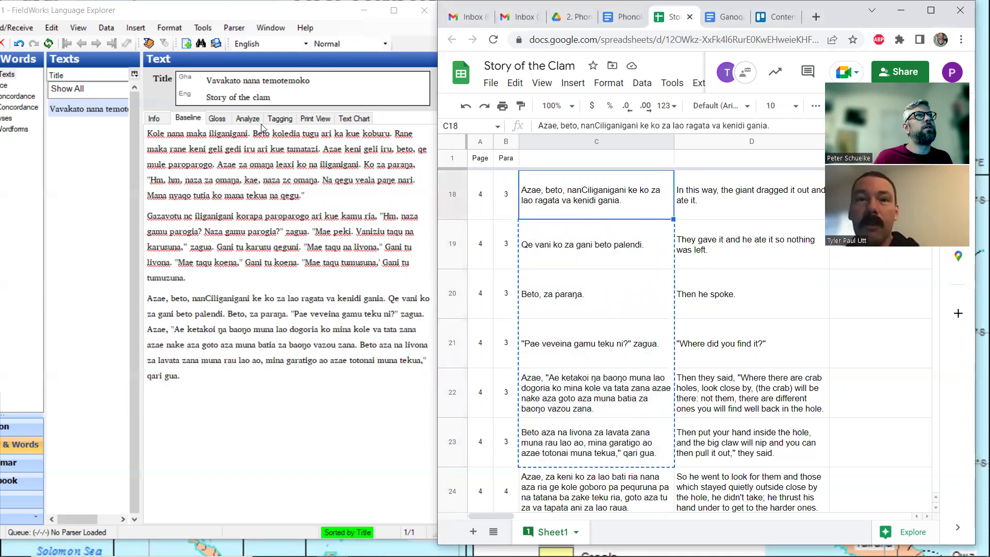
click(226, 122)
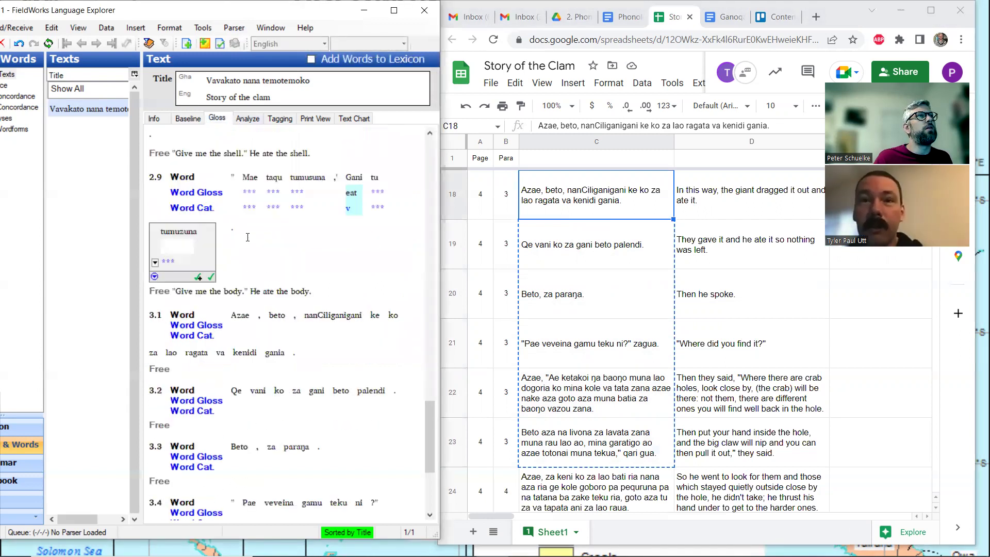
click(215, 289)
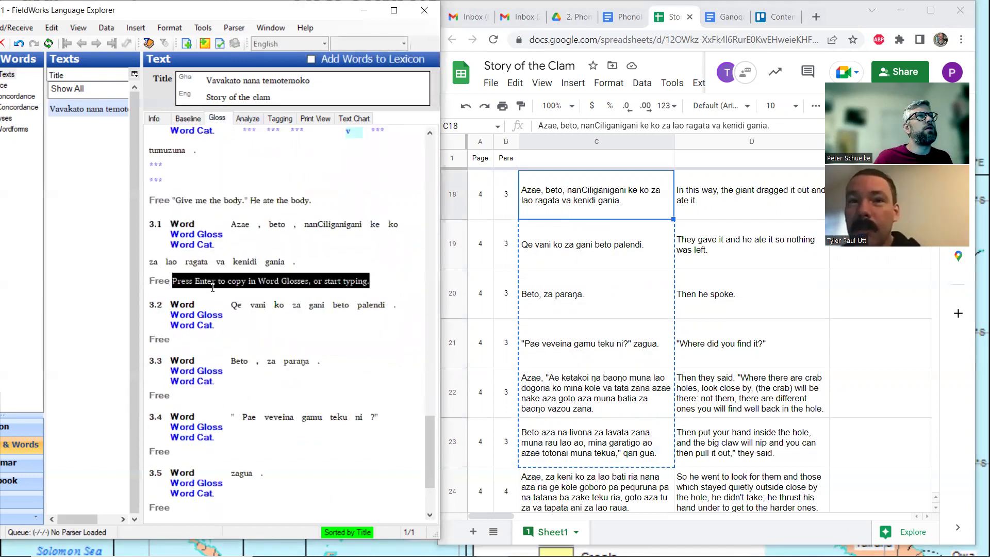
click(713, 237)
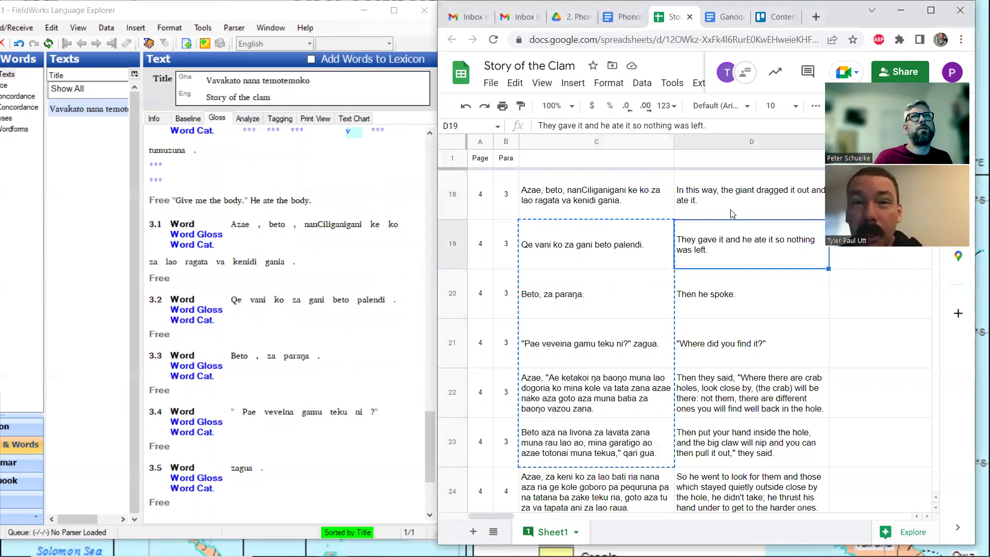
scroll(732, 215, up, 1)
click(732, 241)
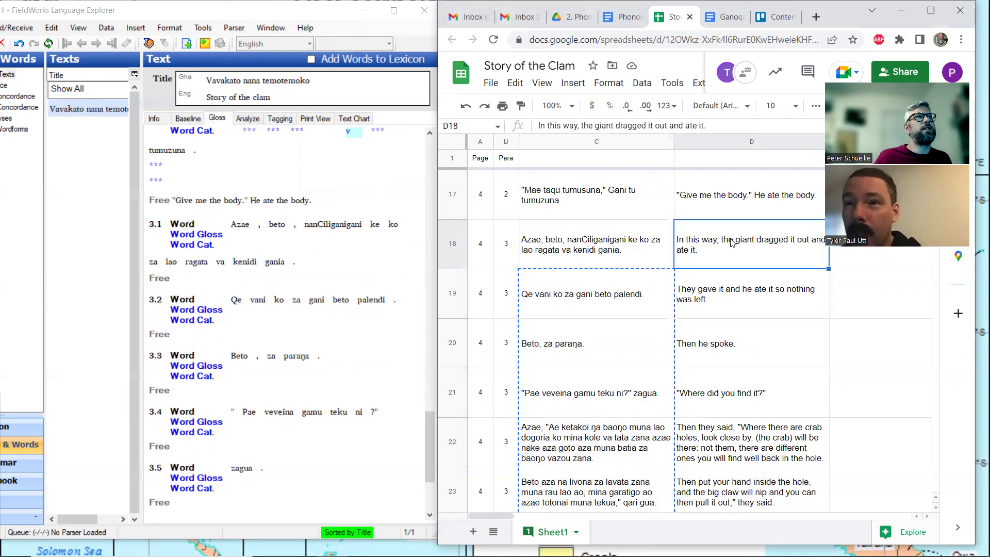
key(ctrl+c)
click(195, 278)
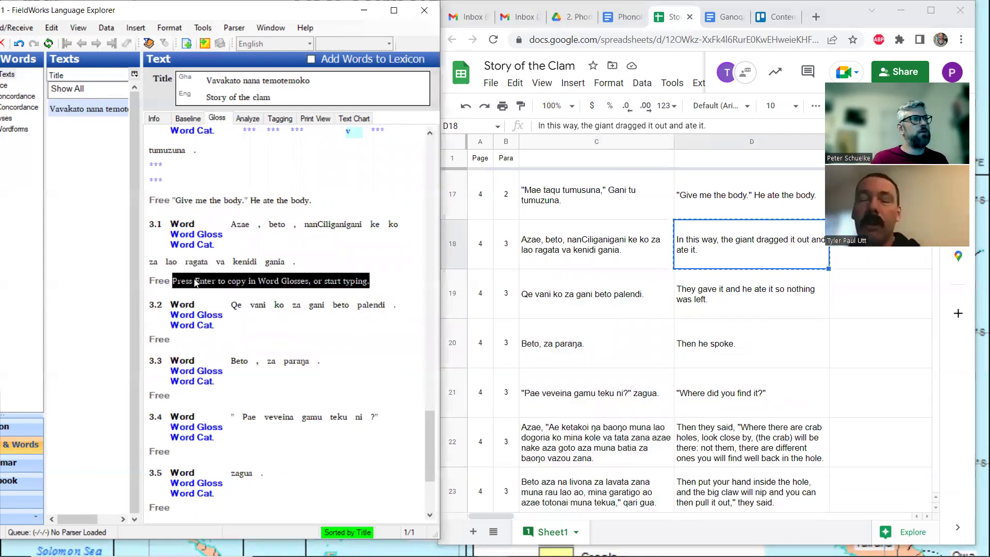
key(ctrl+v)
Copy "They gave it and he ate it so nothing was left." from D19 into the free translation of segment 3.2.
click(681, 289)
key(ctrl+c)
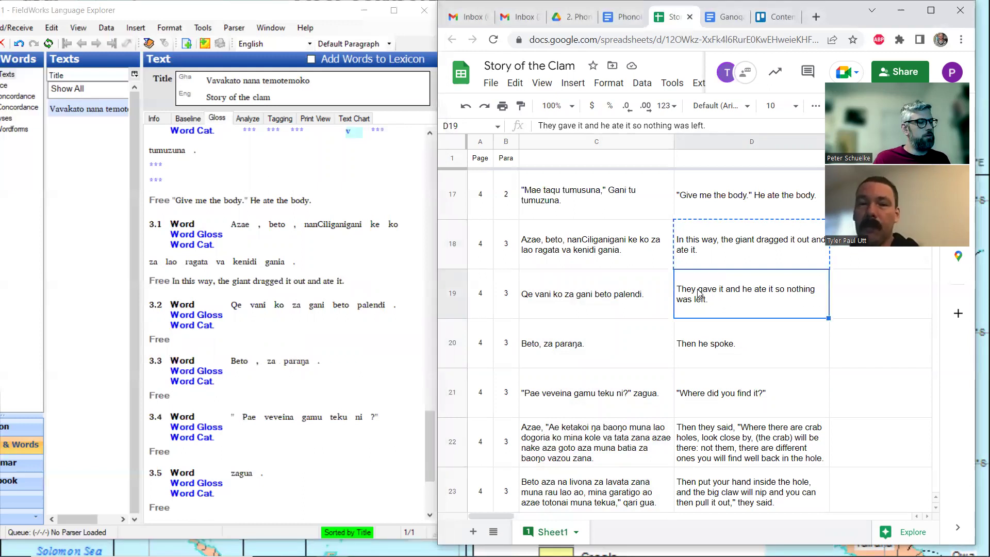
click(228, 341)
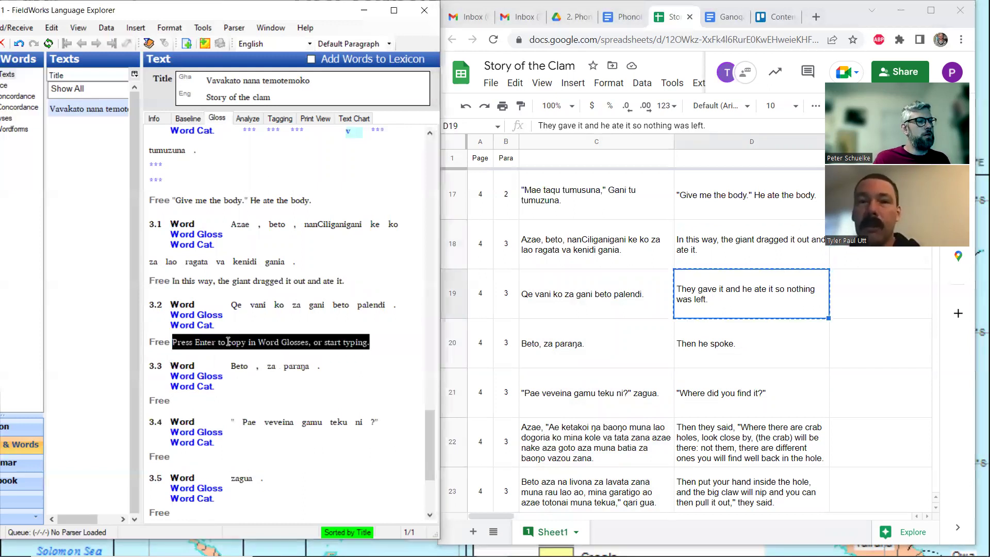
key(ctrl+v)
Copy "Then he spoke." from D20 into the free translation of segment 3.3.
click(727, 343)
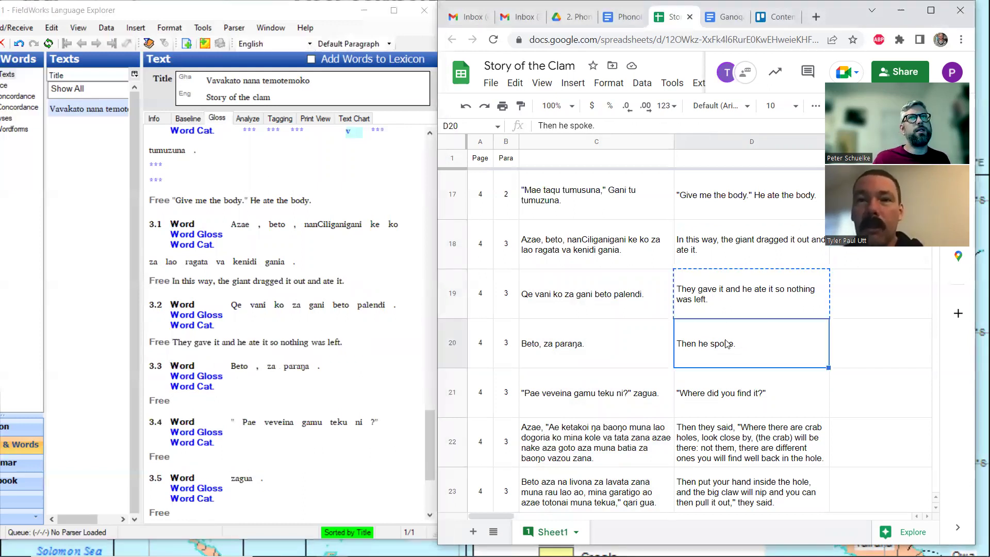
click(247, 390)
click(200, 402)
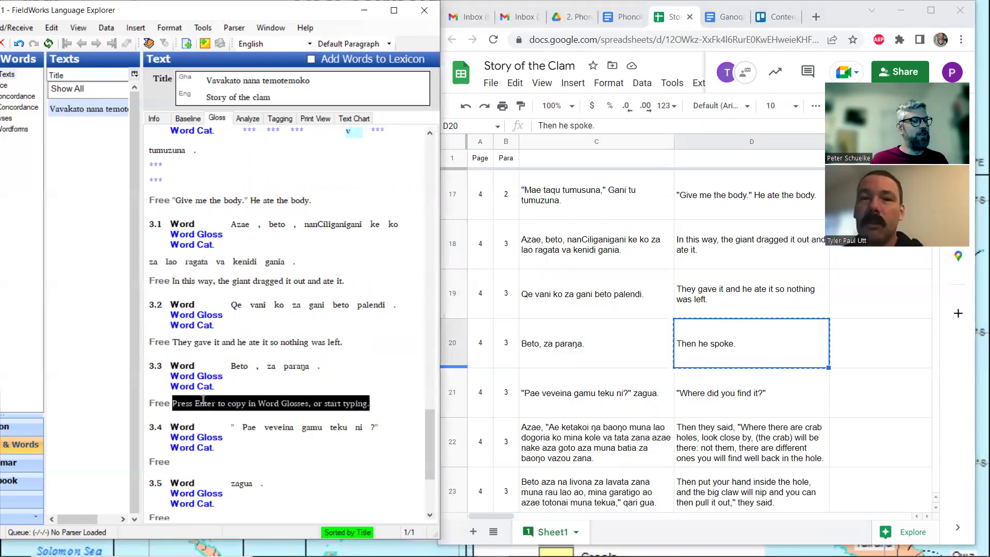
key(ctrl+v)
Copy "Where did you find it?" from D21 into the free translation of segment 3.4.
scroll(722, 343, down, 1)
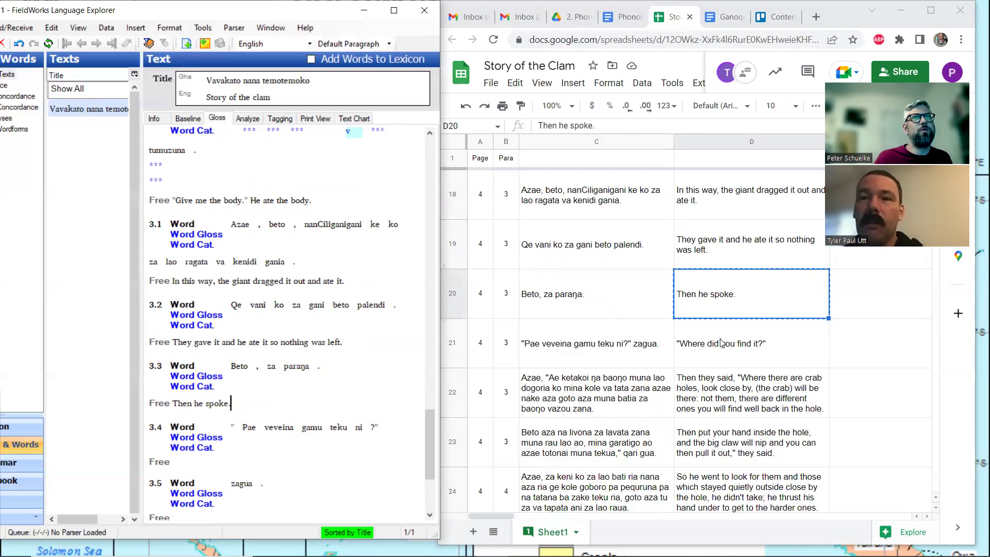
click(722, 342)
key(ctrl+c)
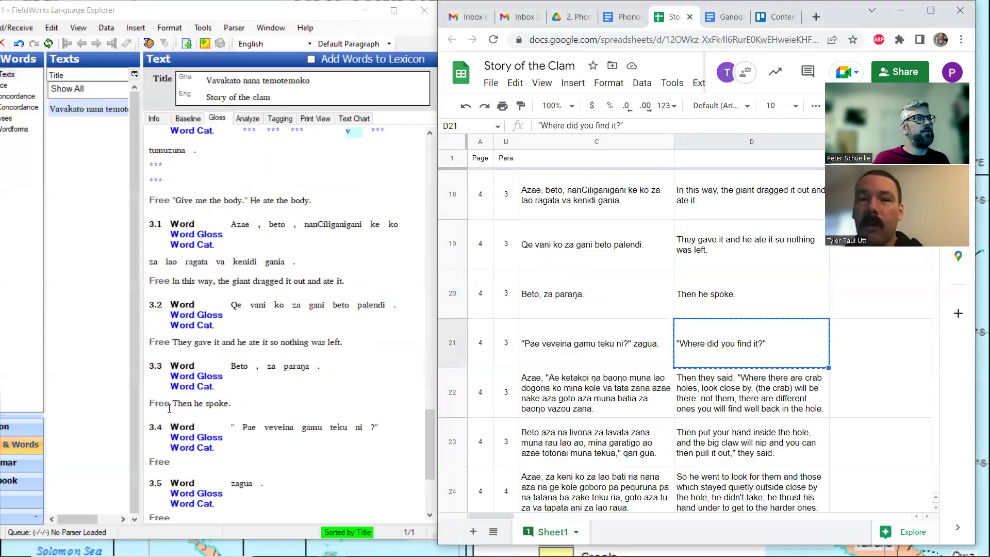
click(196, 466)
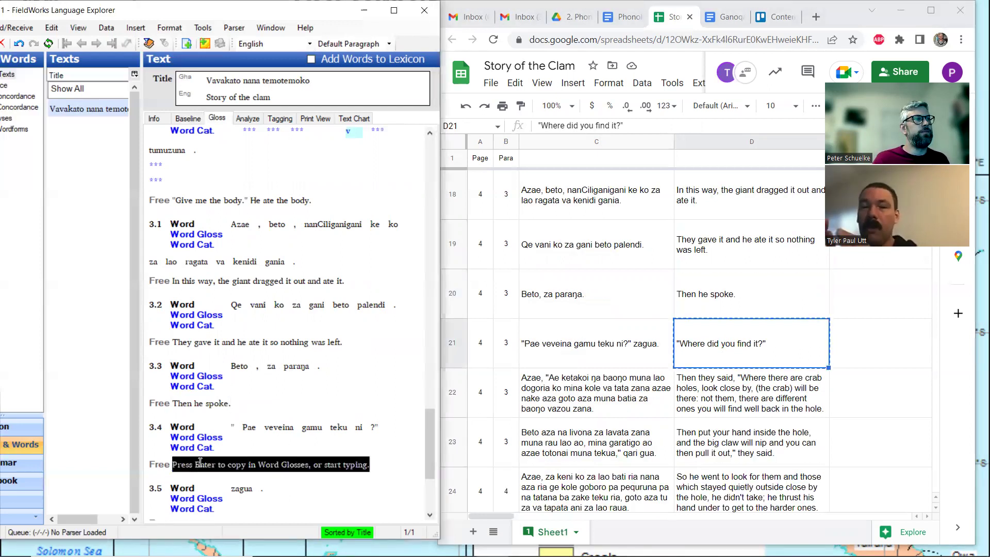
key(ctrl+v)
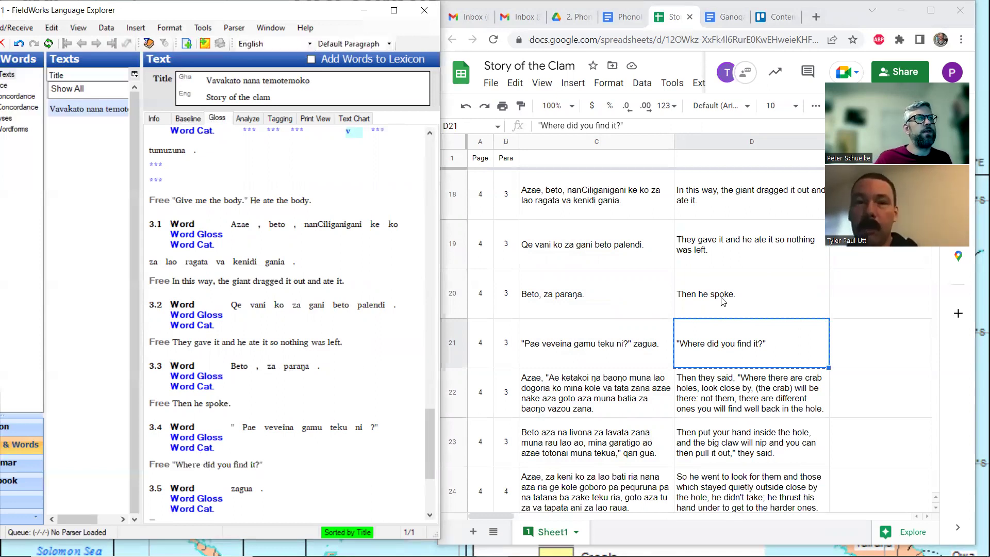
Copy the English sentence about the crab holes from D22 into the free translation of segment 3.5.
scroll(724, 301, down, 1)
click(729, 343)
key(ctrl+c)
scroll(207, 338, down, 5)
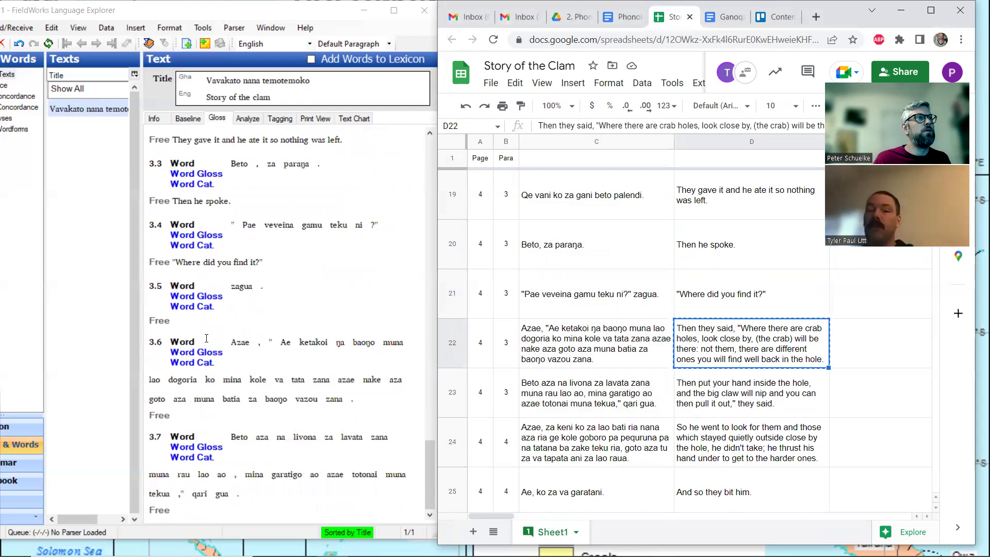
click(199, 324)
key(ctrl+v)
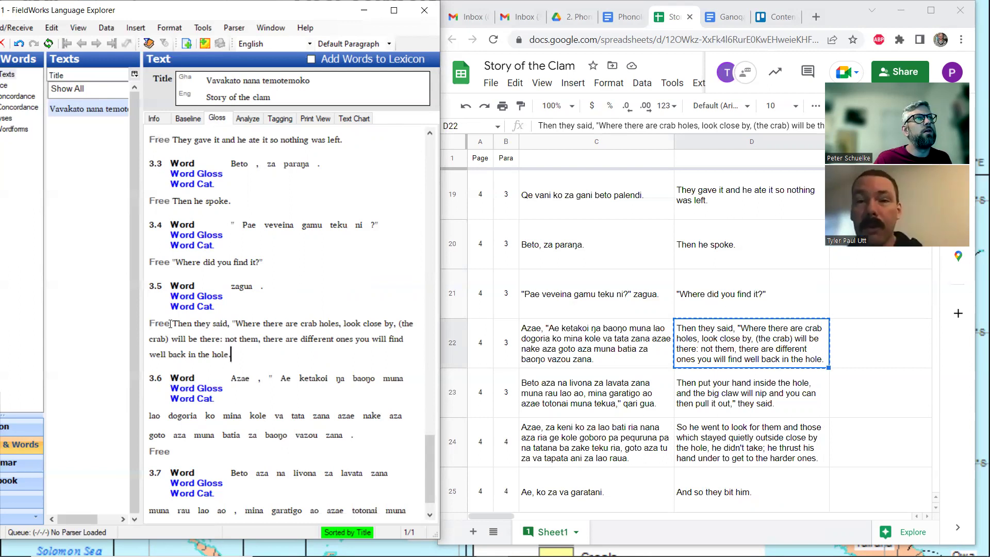
Move the crab-holes free translation from segment 3.5 to segment 3.6, clearing it from 3.5.
mouse_move(176, 322)
mouse_down()
mouse_move(225, 336)
mouse_move(233, 355)
mouse_move(154, 339)
mouse_move(171, 330)
mouse_up()
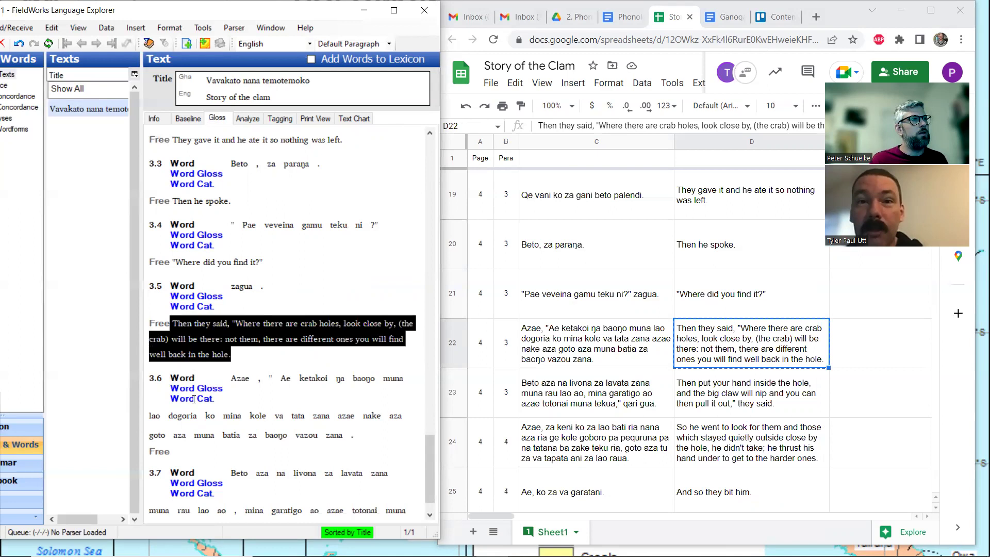
click(190, 451)
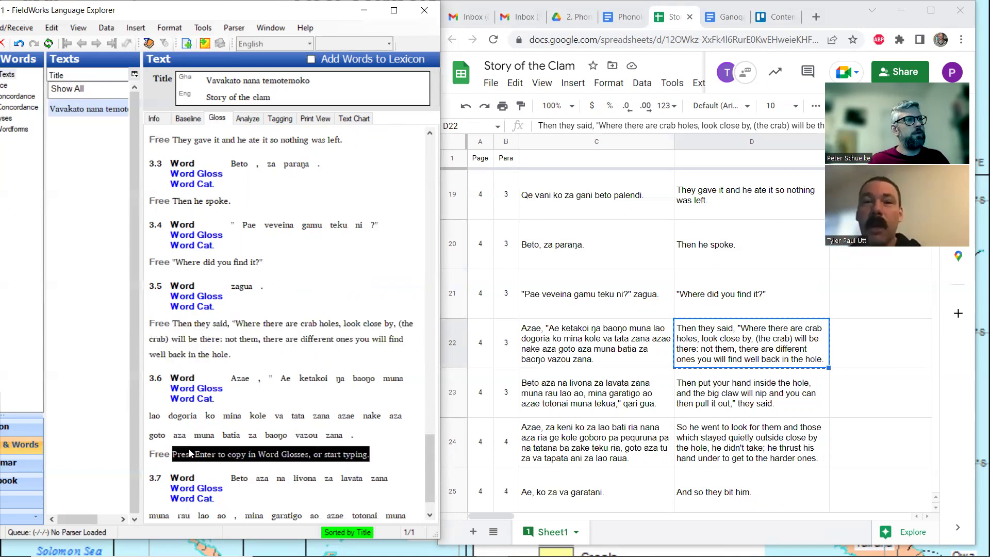
key(ctrl+v)
drag(234, 356, 172, 316)
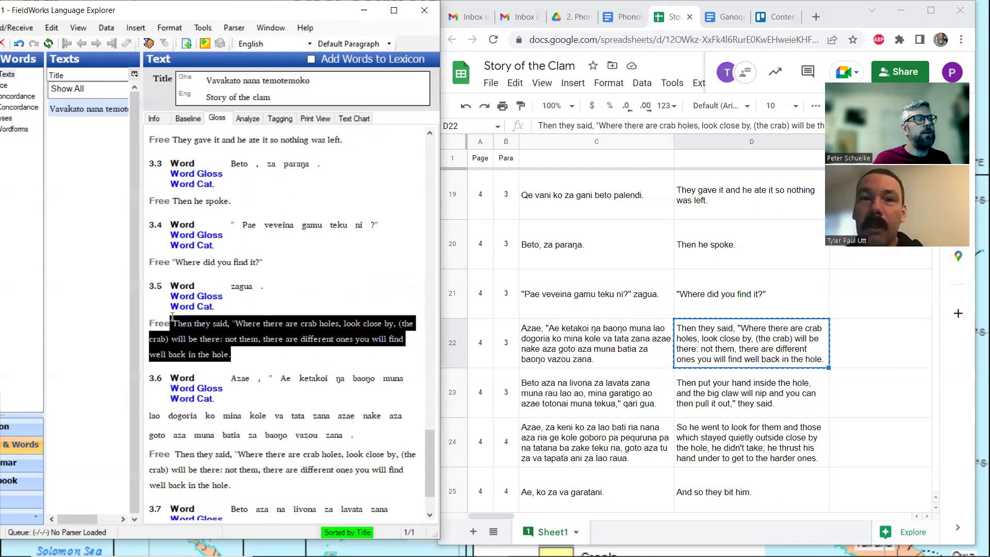
key(Delete)
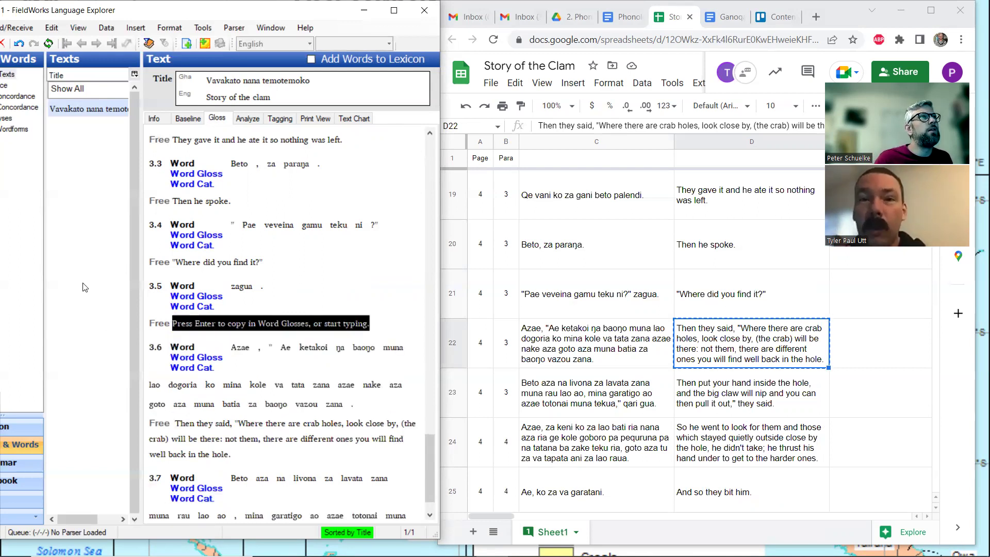
Check the baseline text, then enter "[he said]" as the free translation of segment 3.5.
click(187, 119)
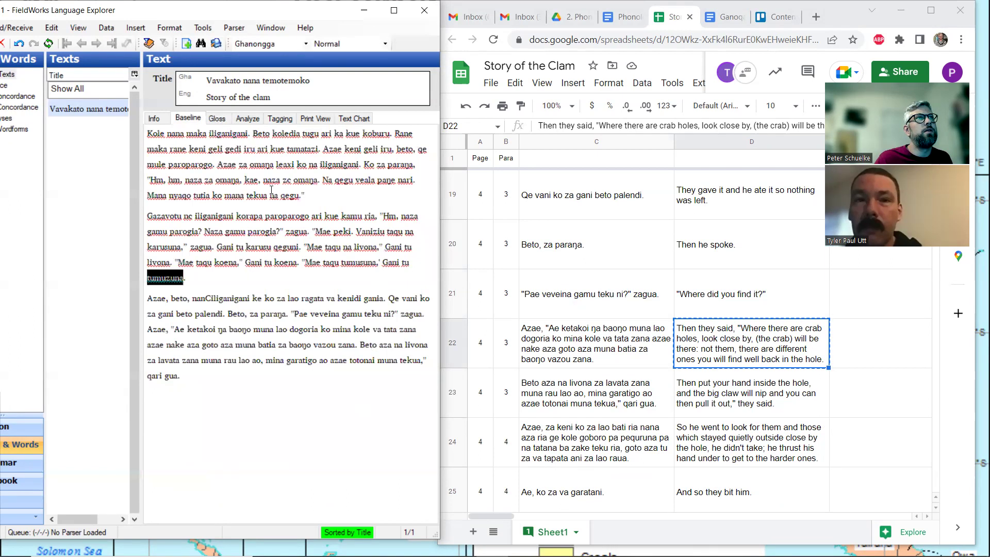
click(215, 120)
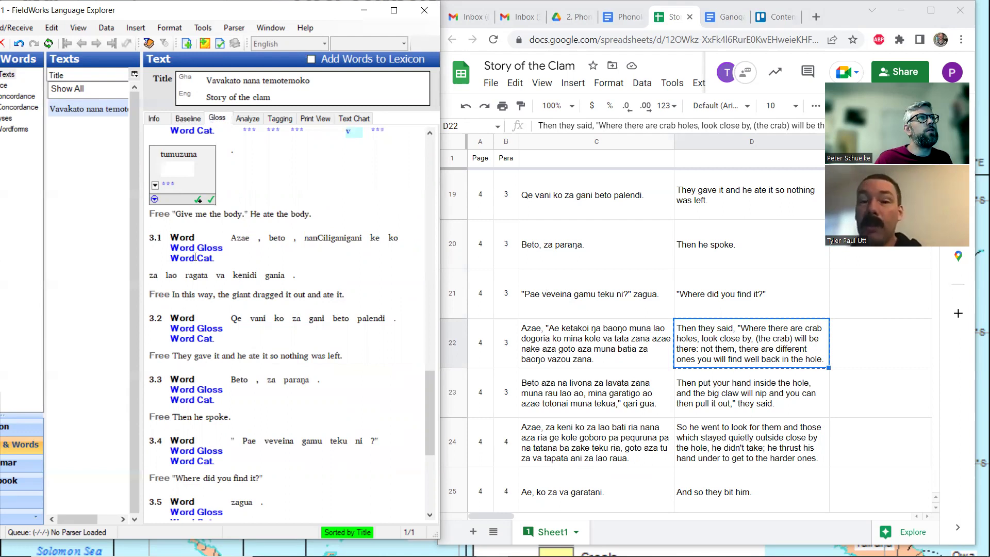
scroll(196, 260, down, 5)
scroll(195, 257, down, 3)
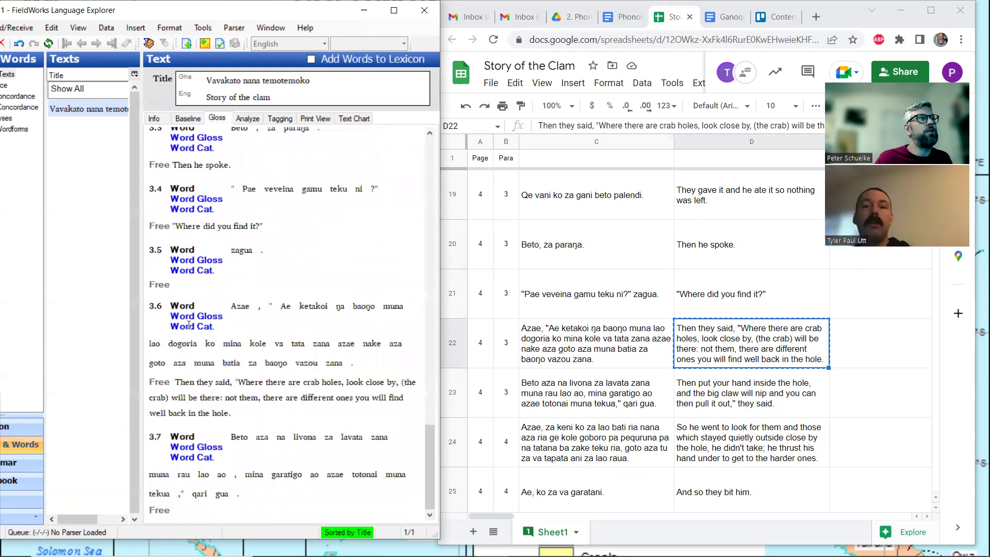
click(186, 283)
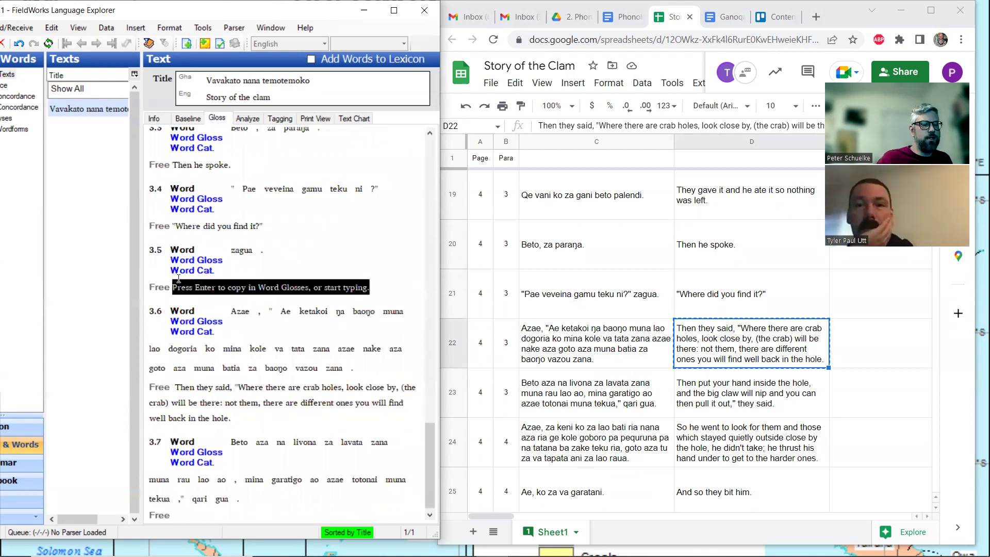
text([)
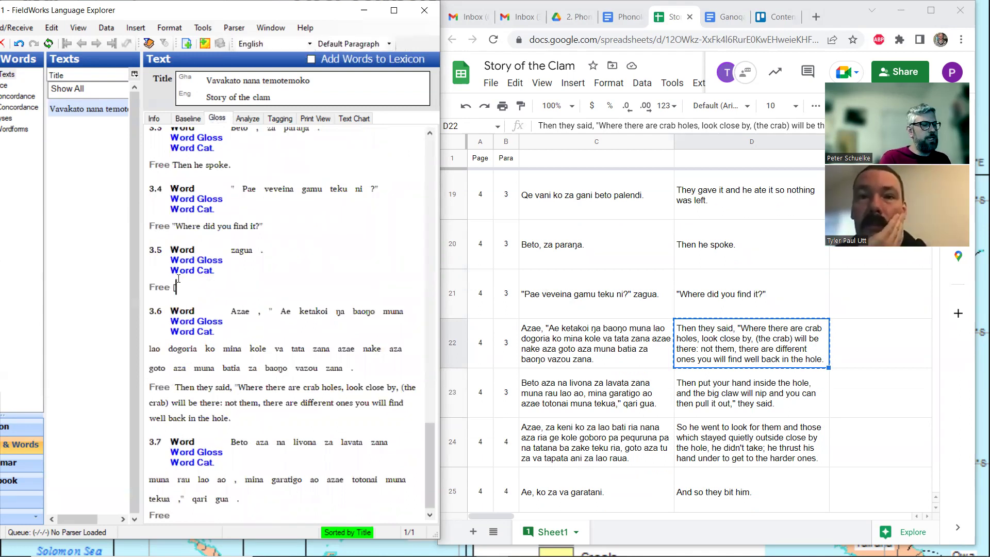
text(he said)
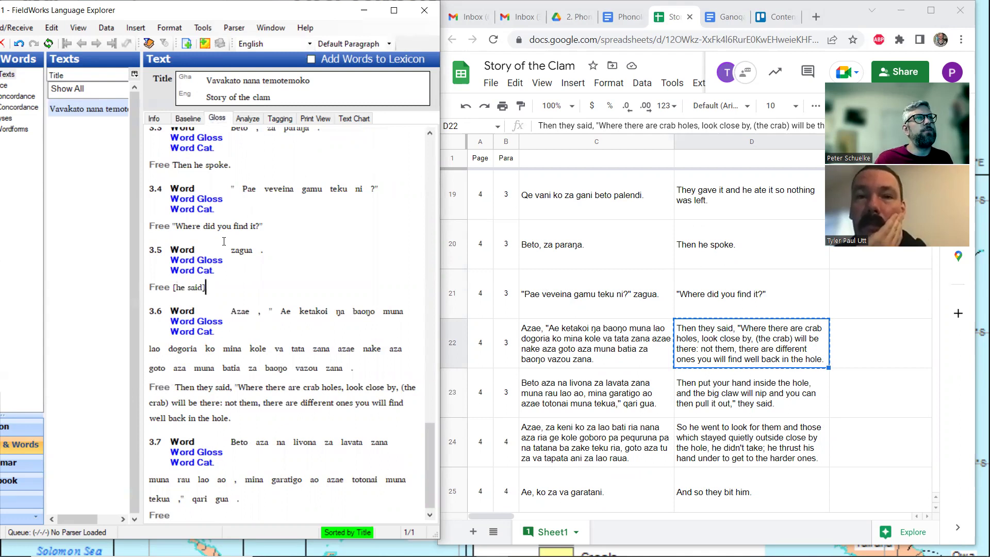
Copy the English sentence about putting your hand inside the hole from D23 into the free translation of segment 3.7.
scroll(219, 236, up, 5)
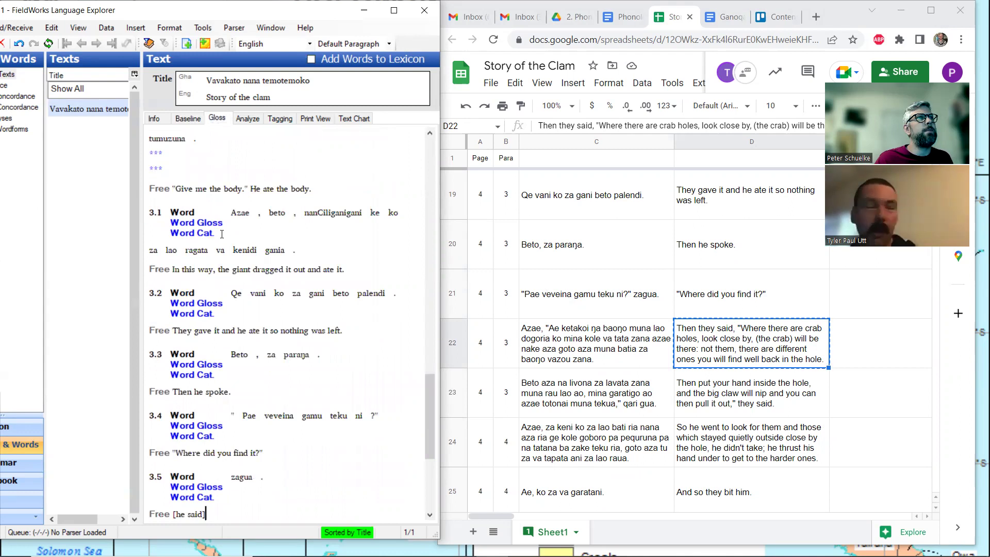
scroll(222, 234, down, 3)
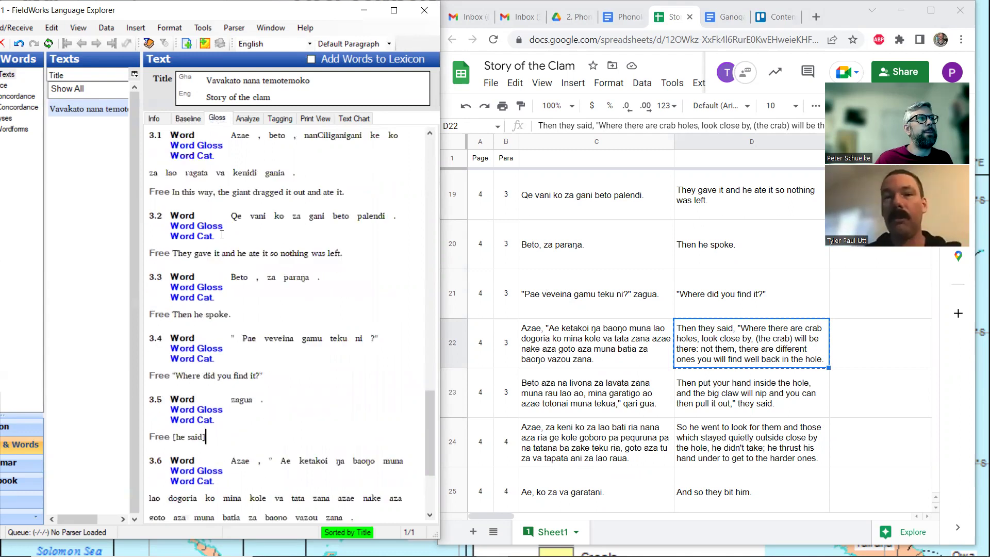
scroll(222, 234, down, 2)
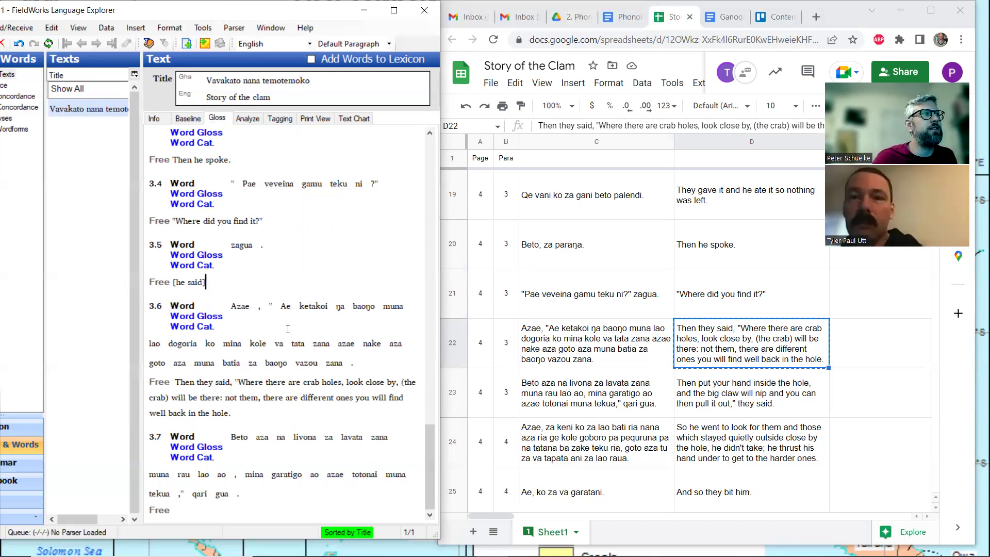
click(735, 387)
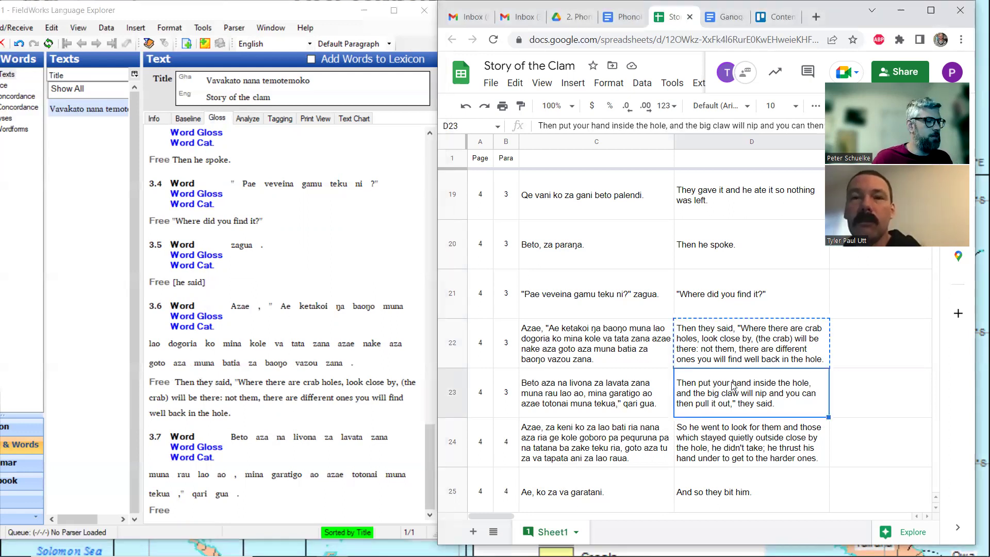
key(ctrl+c)
click(186, 509)
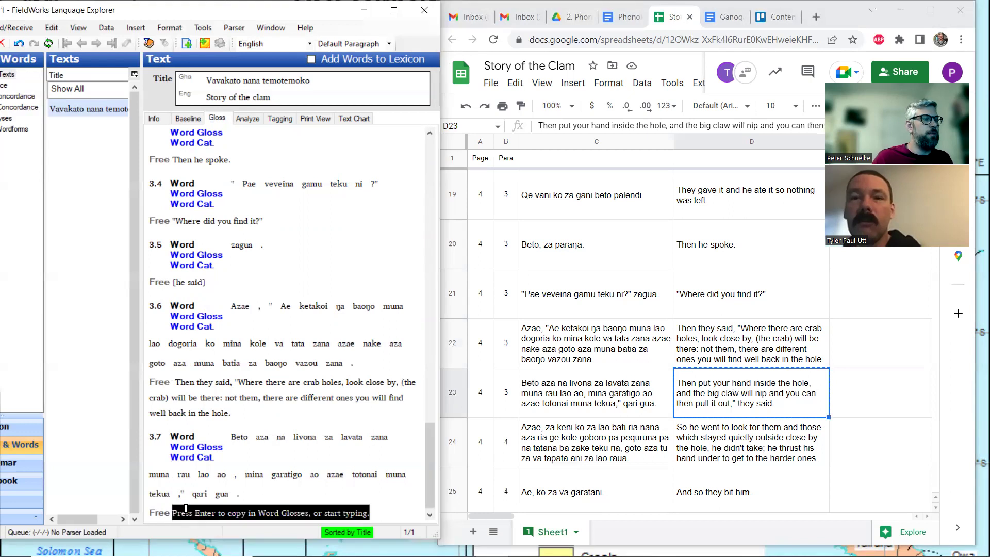
key(ctrl+v)
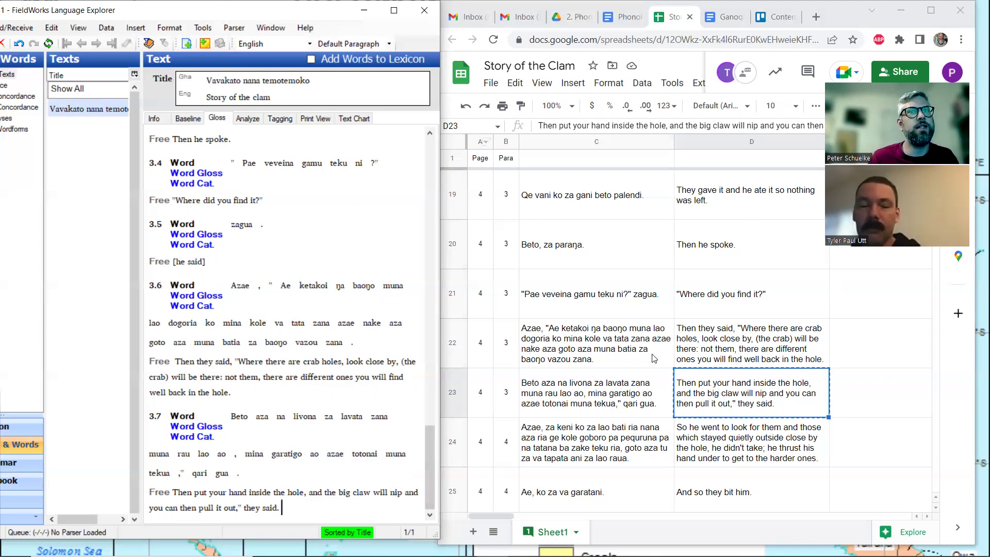
Gloss the word "Rane" in segment 1.3 as "day".
scroll(690, 342, down, 2)
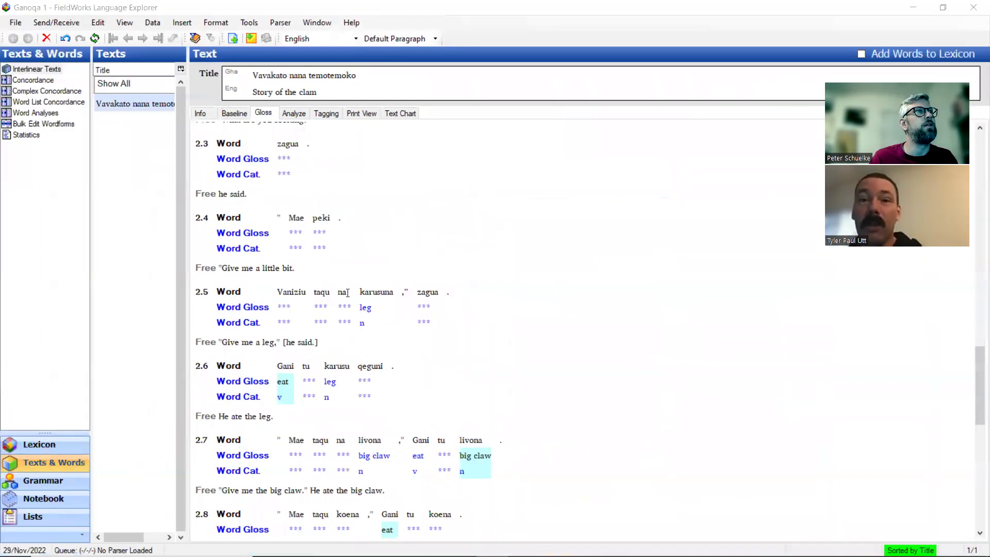
scroll(343, 292, up, 3)
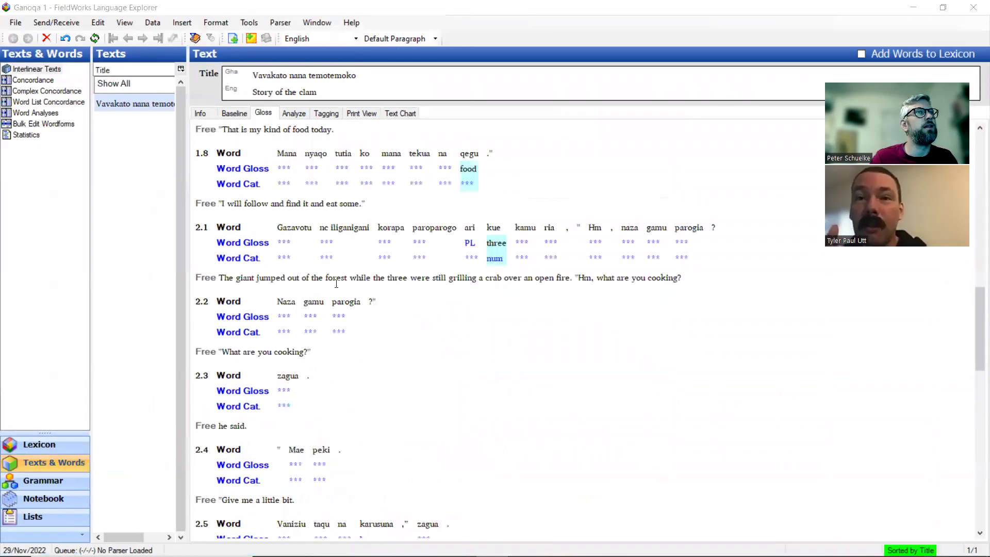
scroll(337, 280, down, 2)
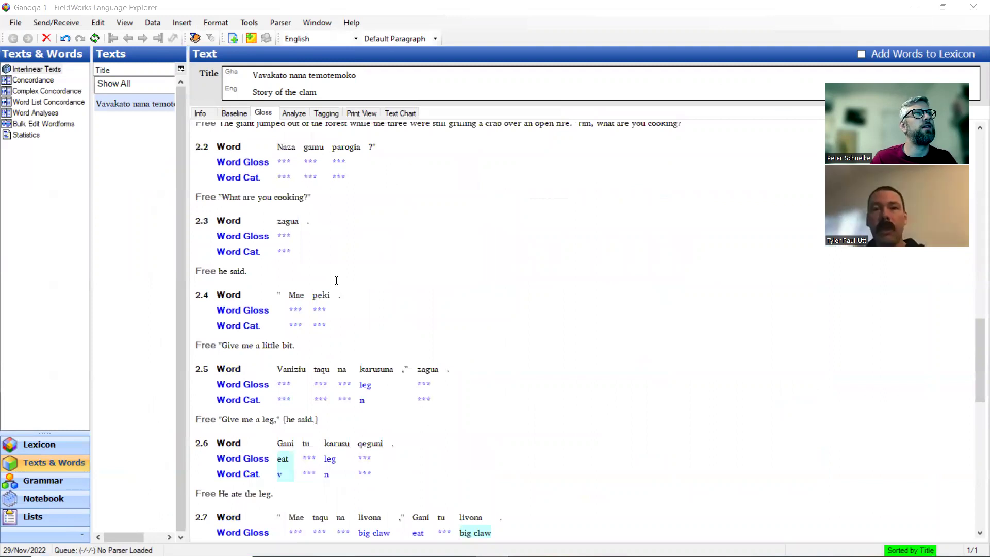
scroll(336, 280, up, 1)
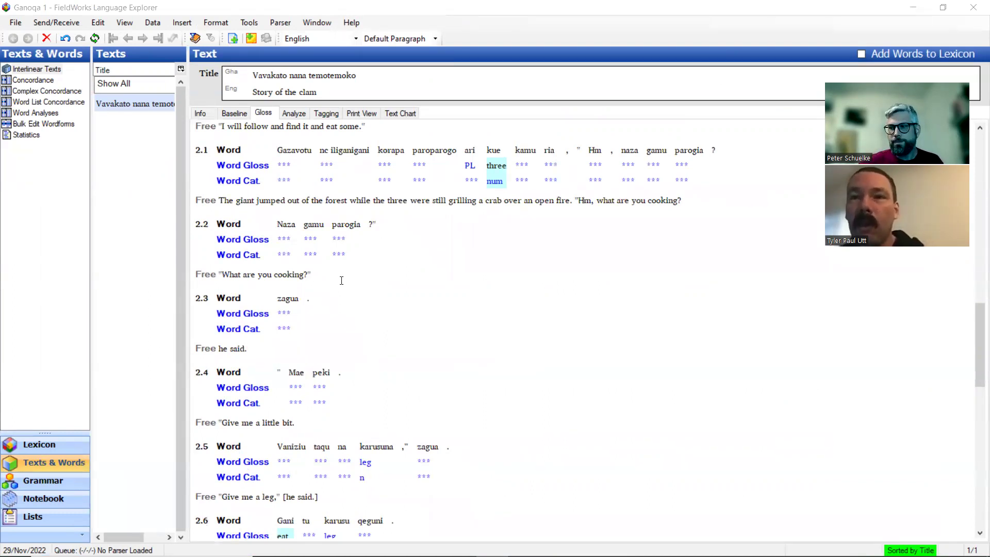
scroll(341, 280, up, 10)
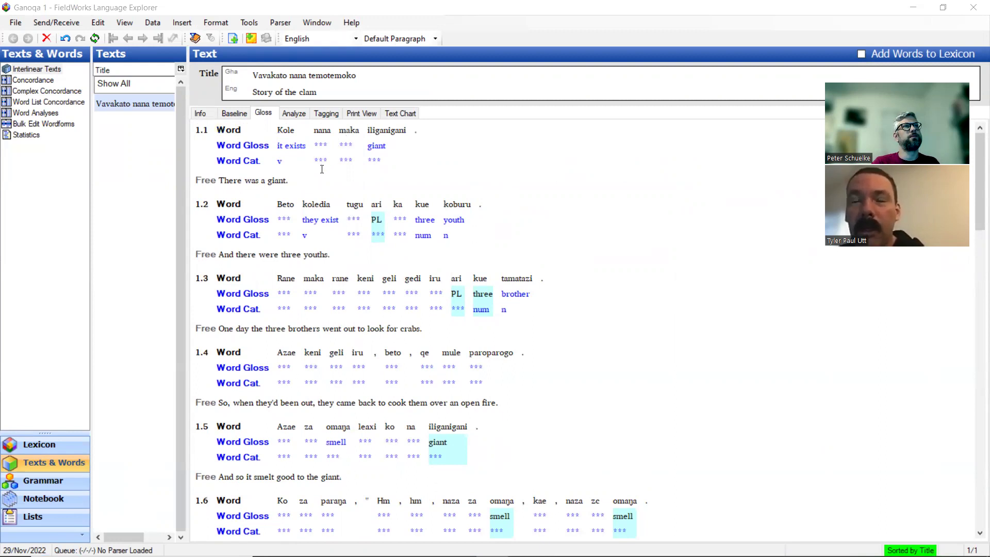
click(287, 278)
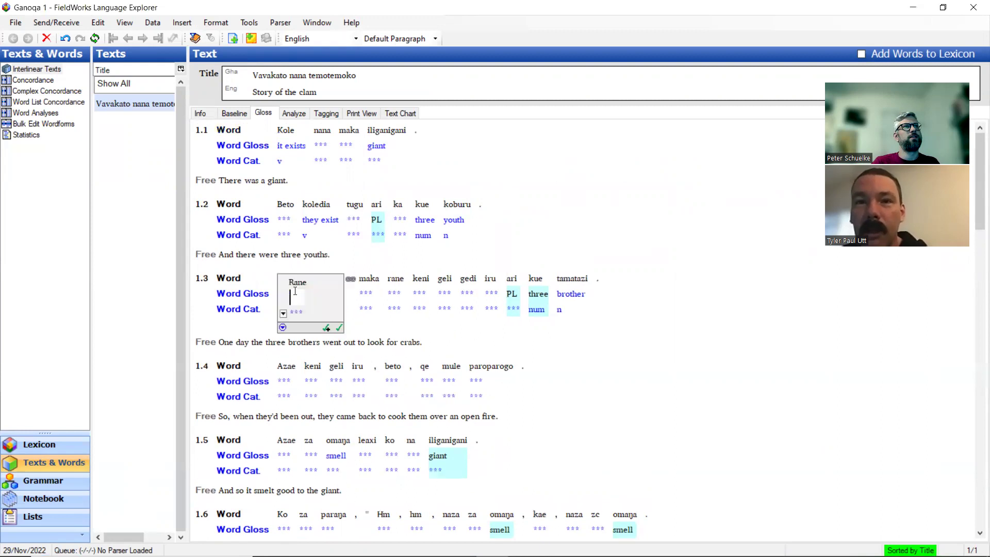
scroll(323, 241, down, 3)
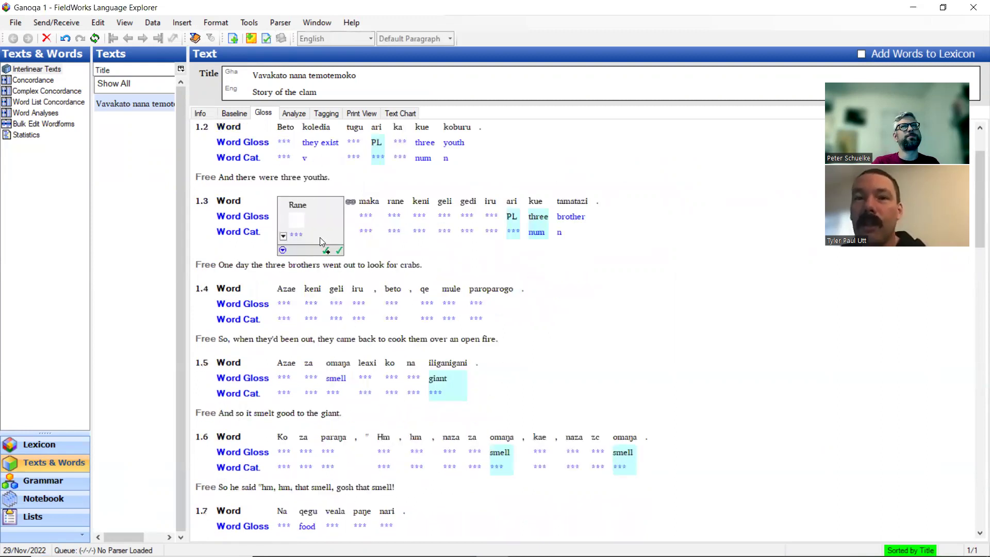
text(day)
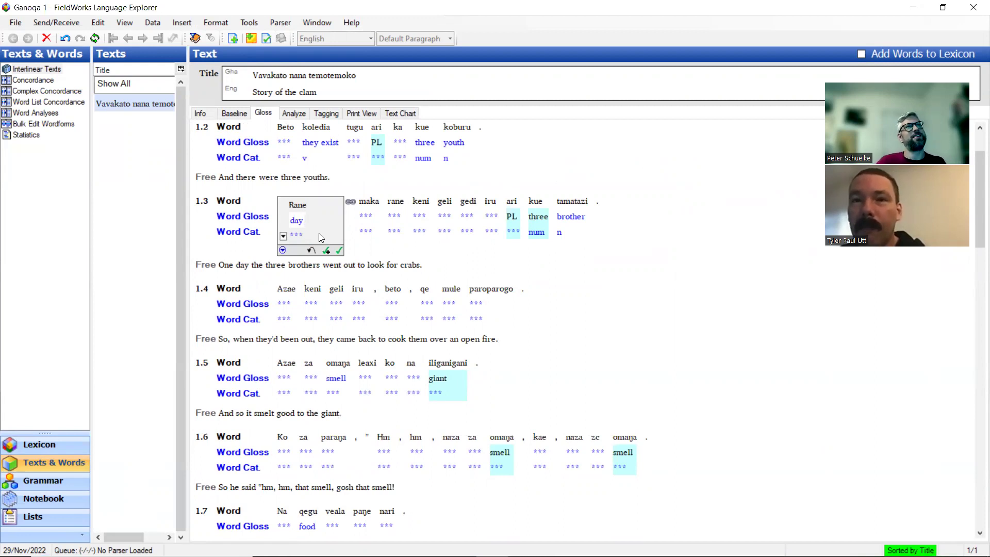
click(466, 258)
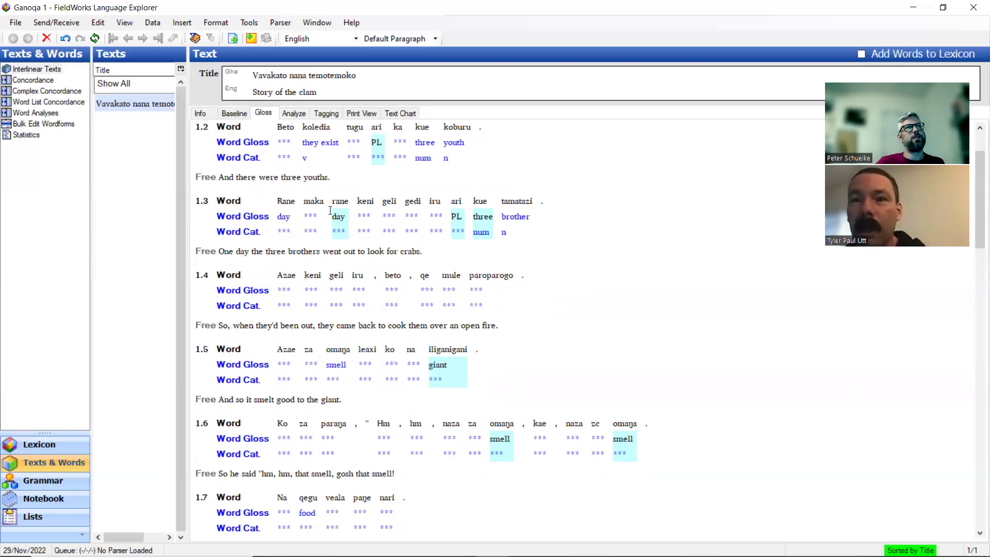
Gloss the word "maka" in segment 1.1 as "one".
scroll(320, 217, up, 3)
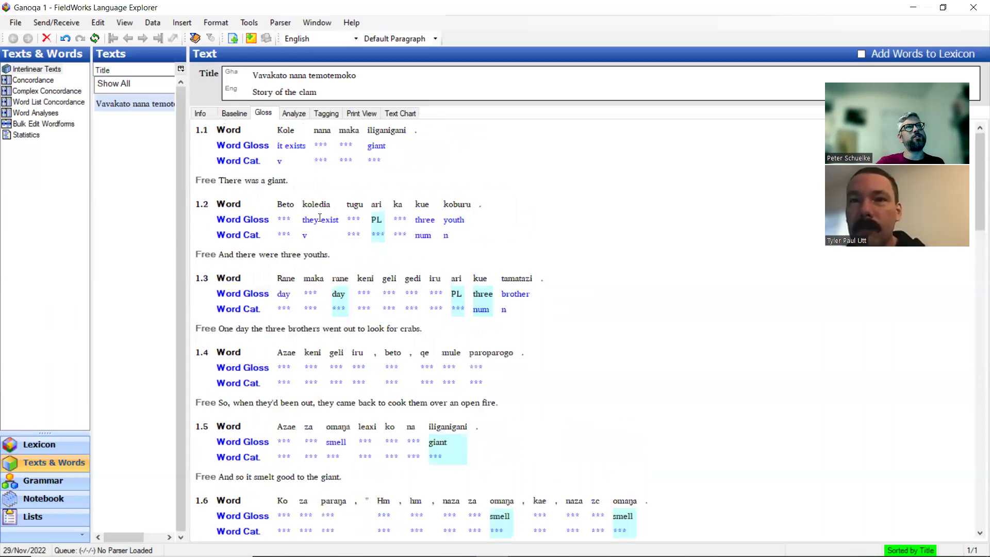
scroll(320, 217, down, 3)
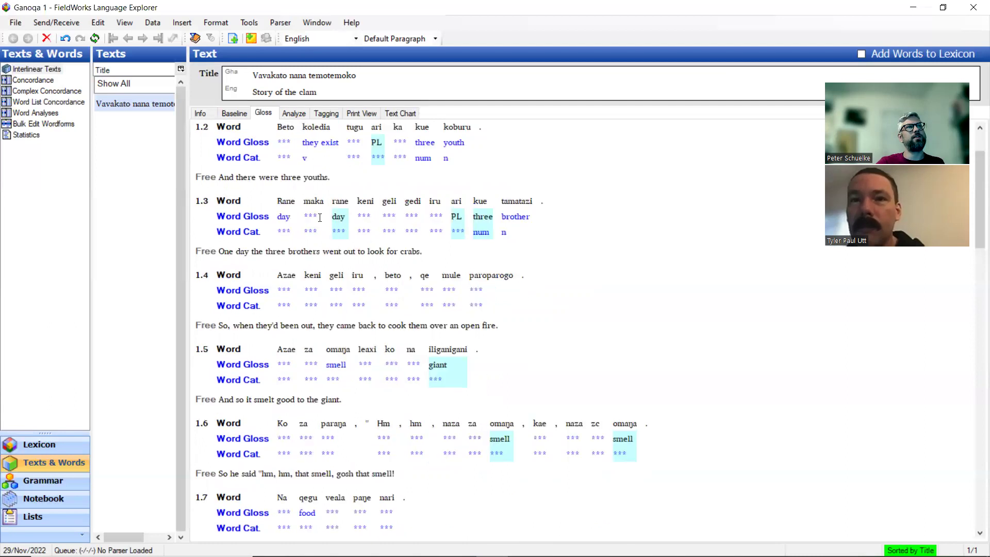
scroll(320, 223, up, 3)
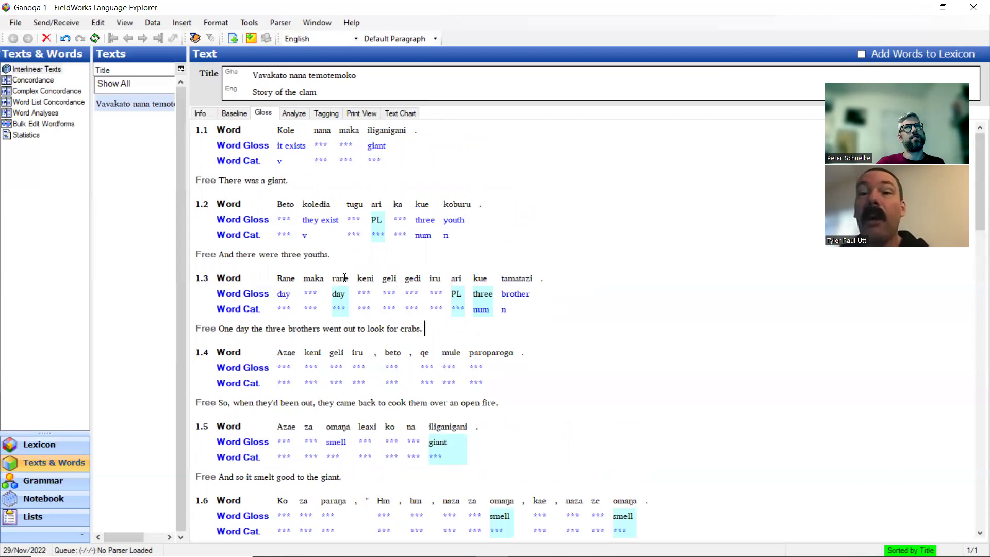
click(361, 143)
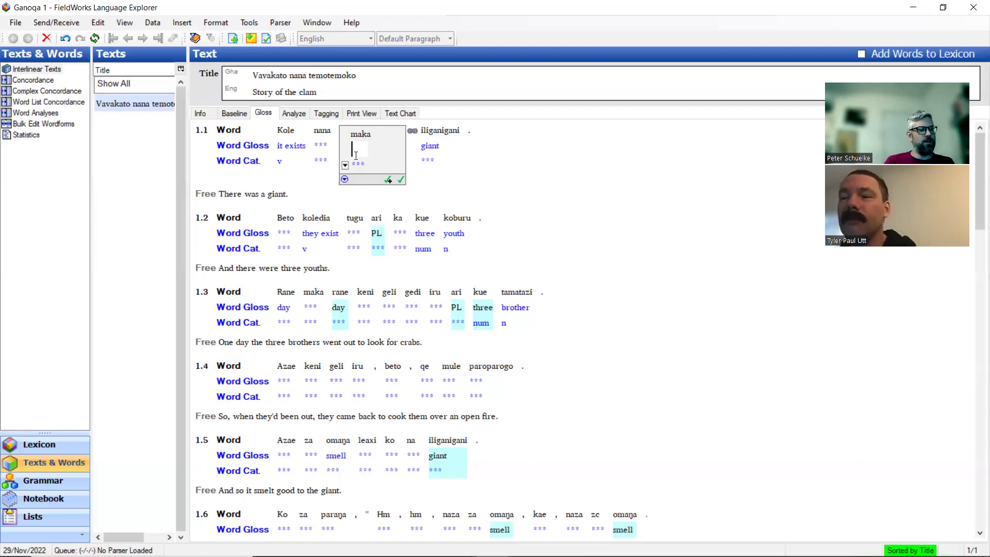
text(one)
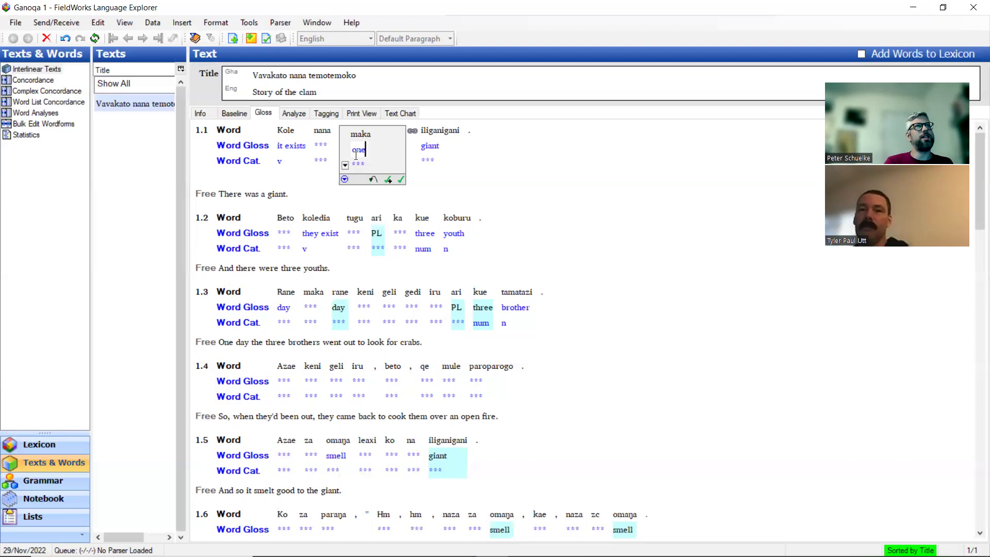
click(321, 194)
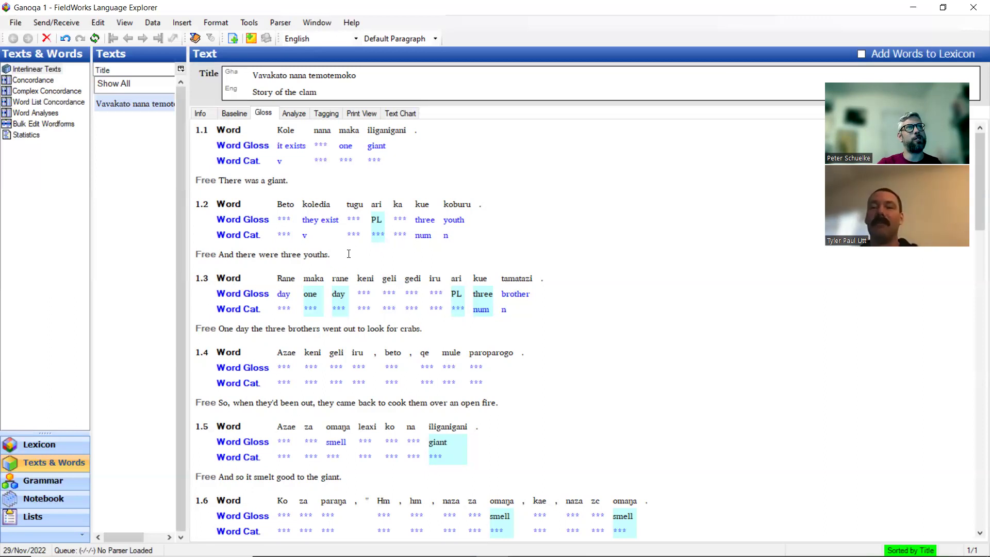
click(423, 330)
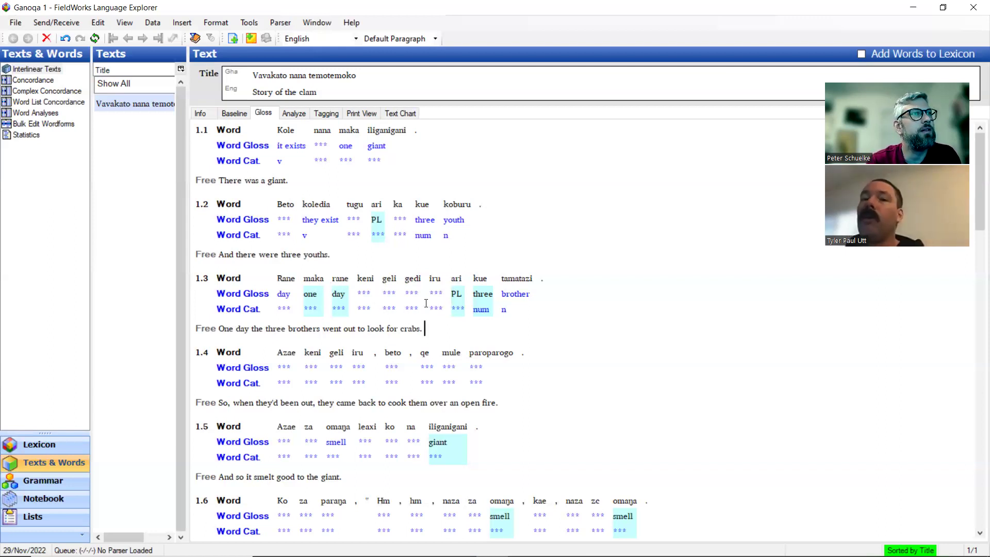
Gloss the word "paroparogo" in segment 1.4 as "open fire".
scroll(440, 311, down, 3)
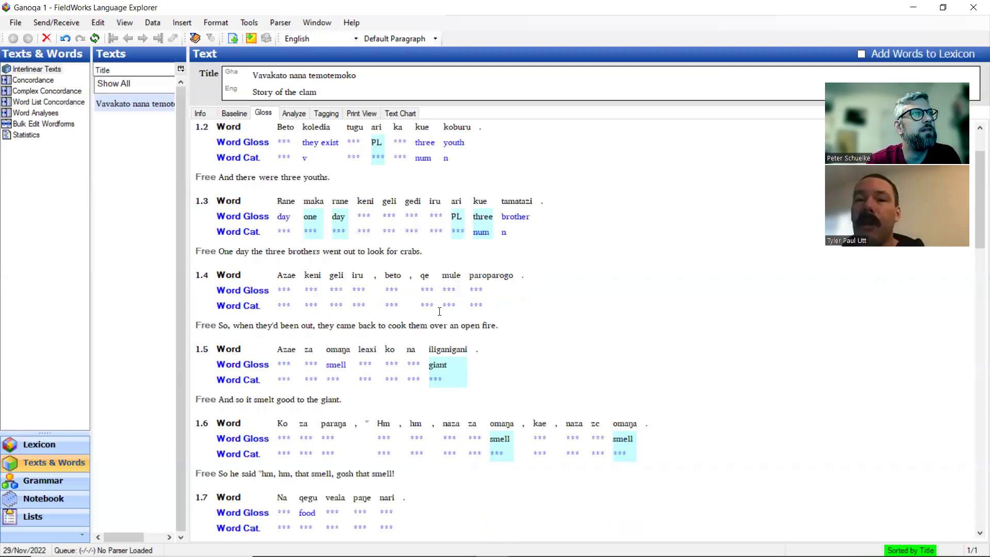
click(498, 292)
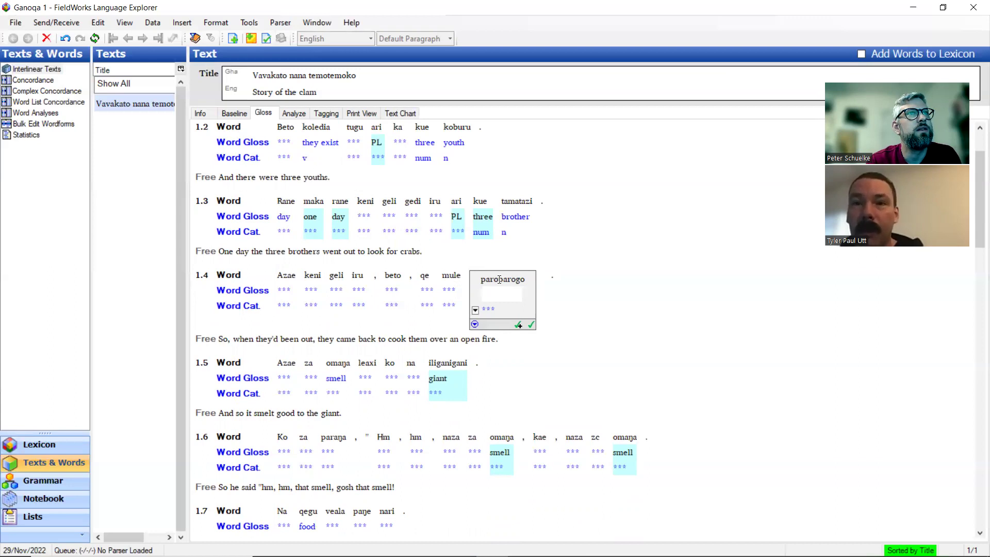
click(499, 279)
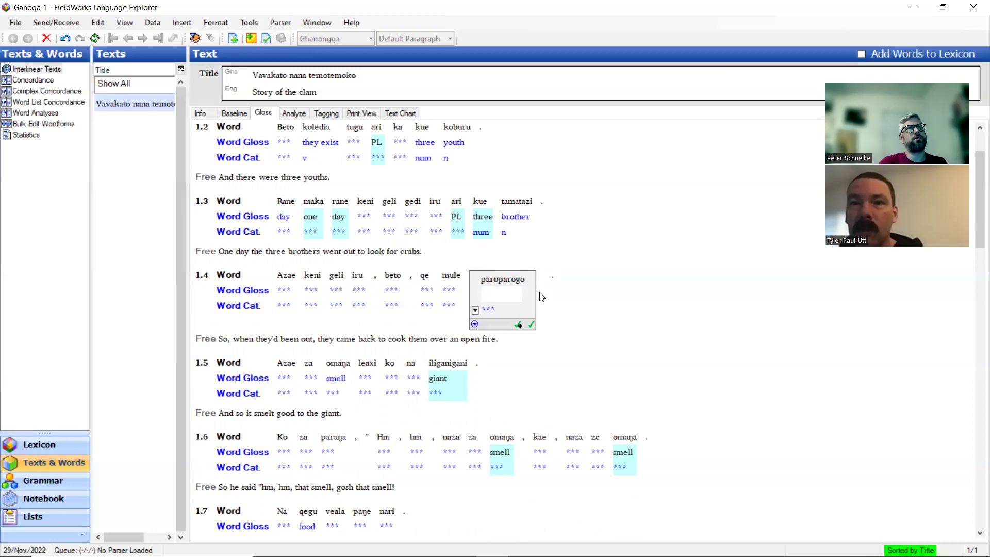
click(493, 297)
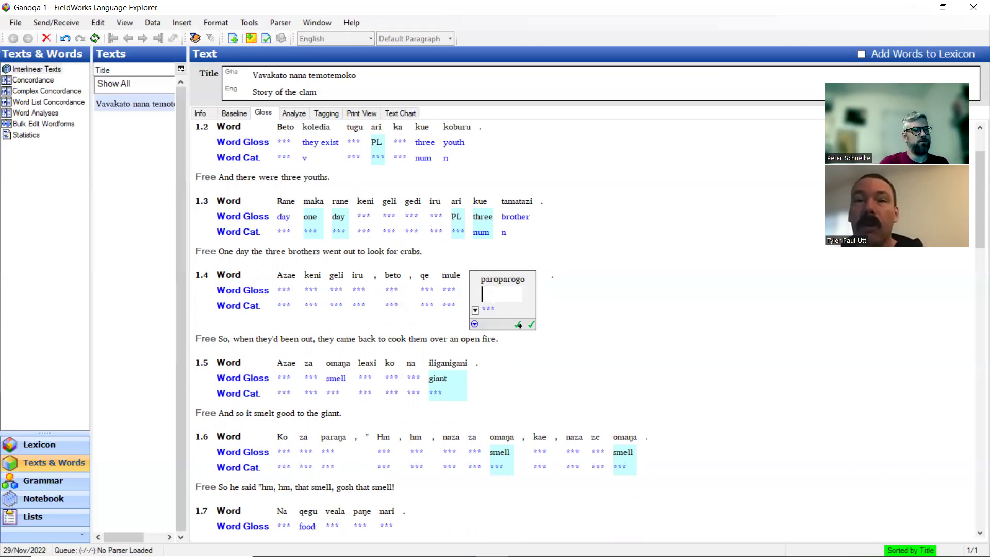
text(open)
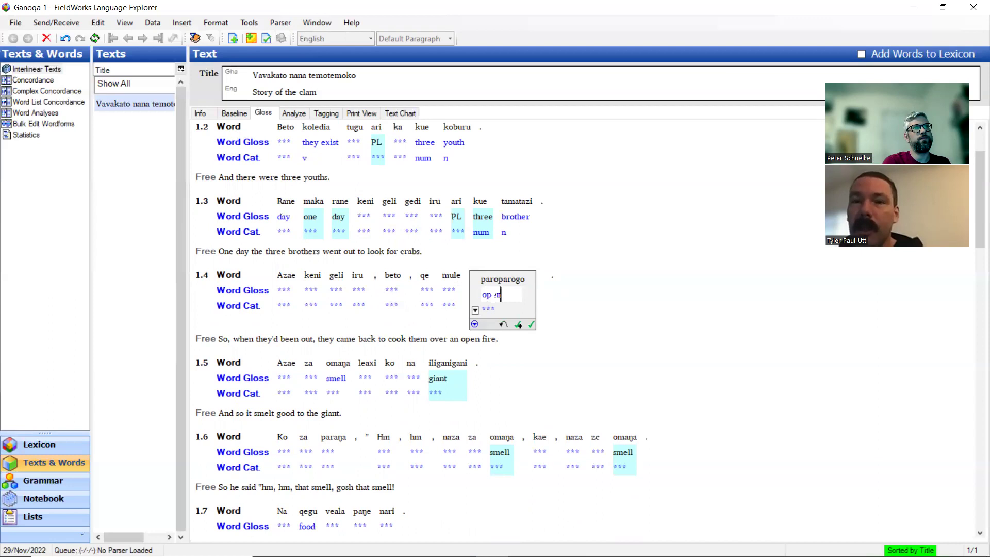
text(fire)
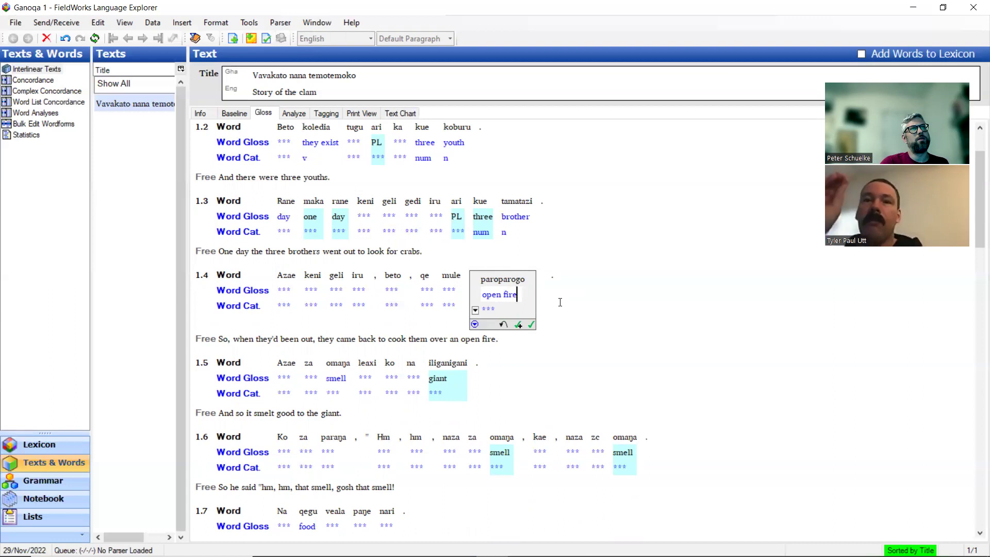
Show the morpheme-level analysis of "paroparogo" in segment 1.4 and look at the word's other occurrence in segment 2.1.
click(299, 114)
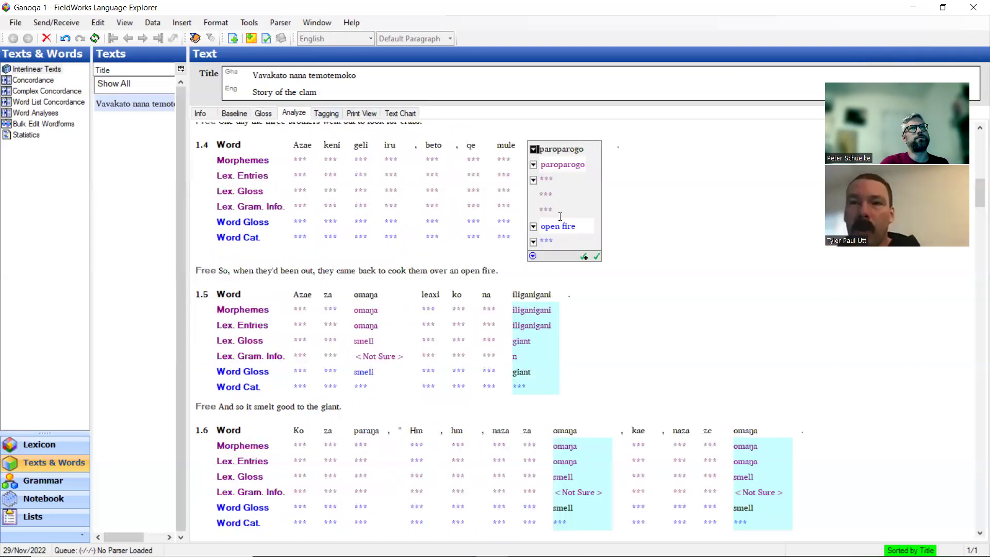
click(558, 165)
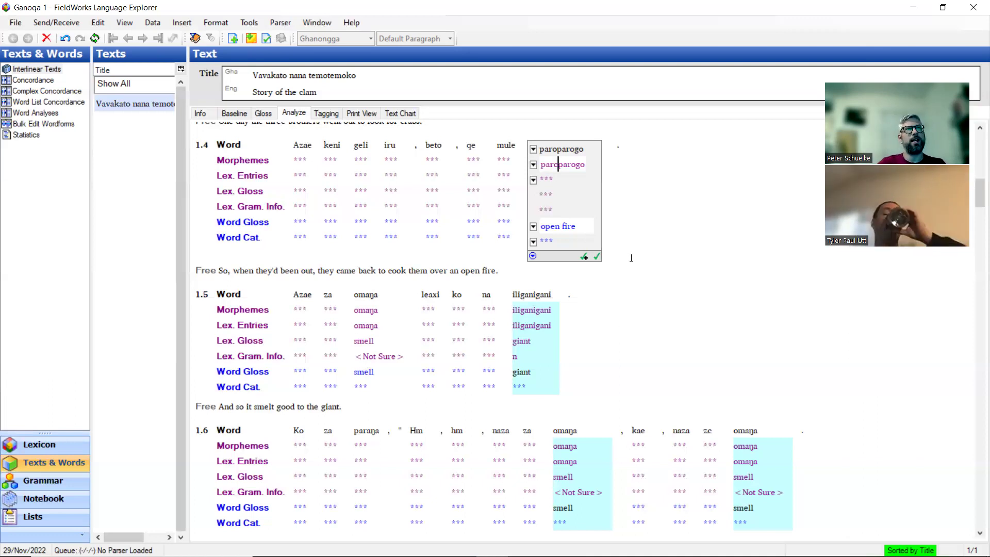
scroll(518, 286, down, 3)
scroll(518, 286, down, 15)
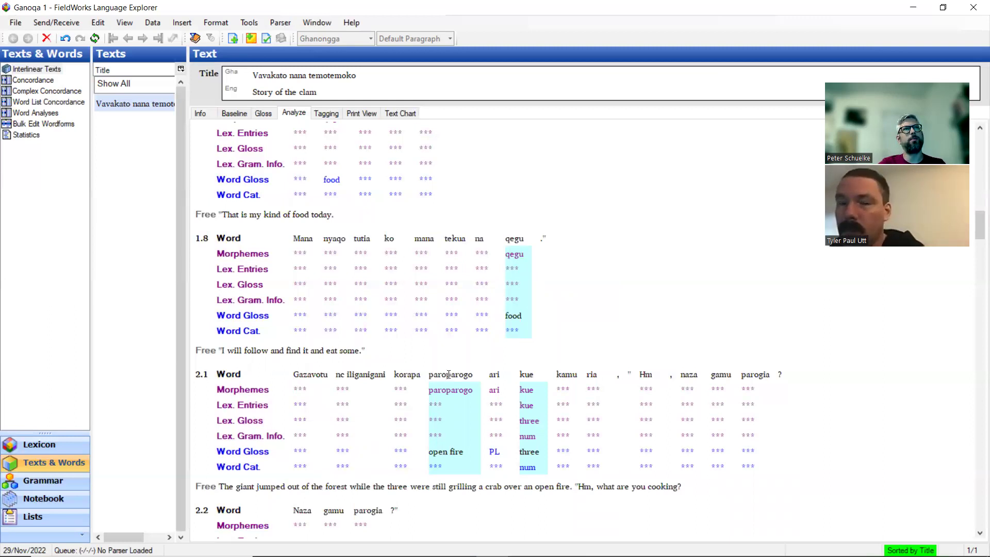
scroll(449, 374, up, 1)
scroll(704, 375, down, 1)
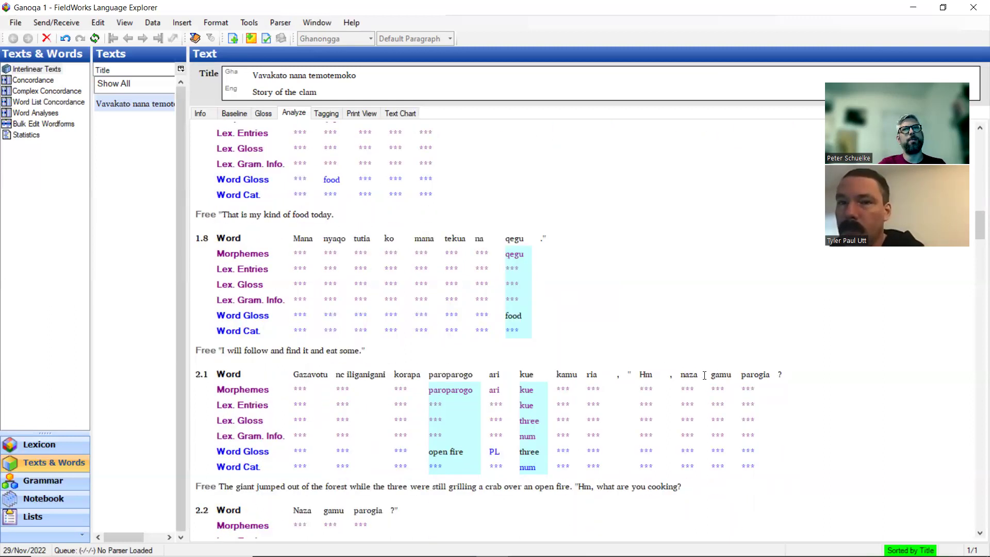
Open the analysis of "parogia" in segment 2.1 and examine the surrounding segments from 1.6 to 2.2.
click(765, 374)
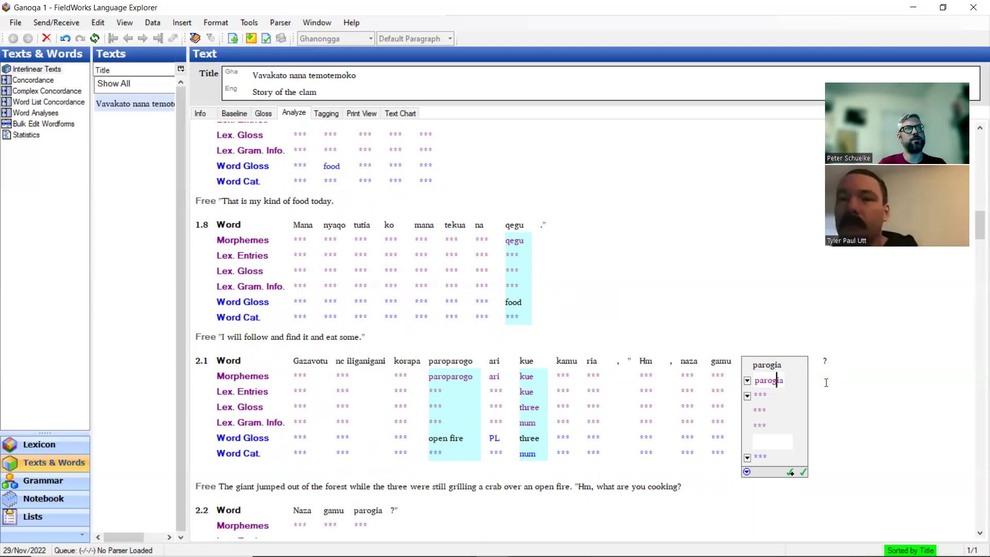
scroll(505, 391, down, 3)
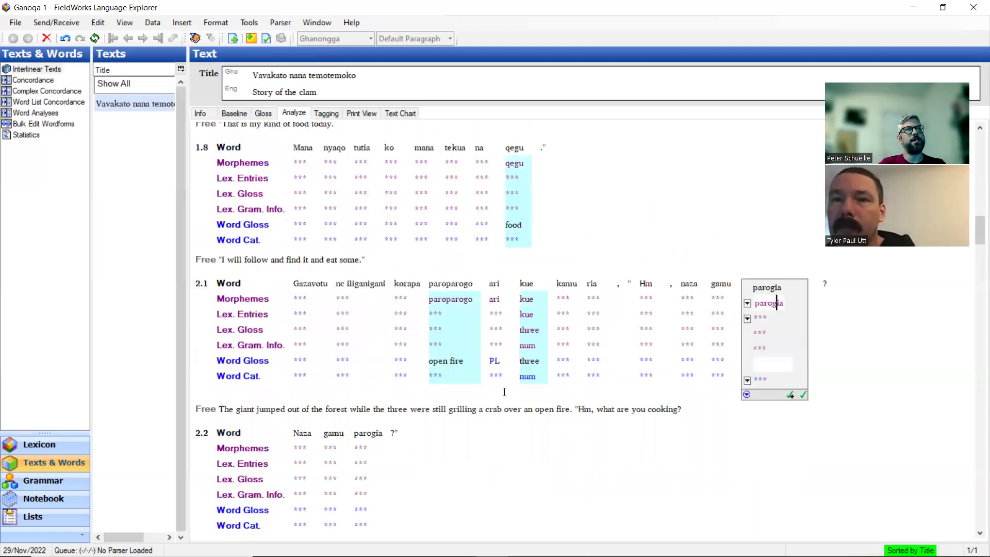
scroll(504, 392, up, 3)
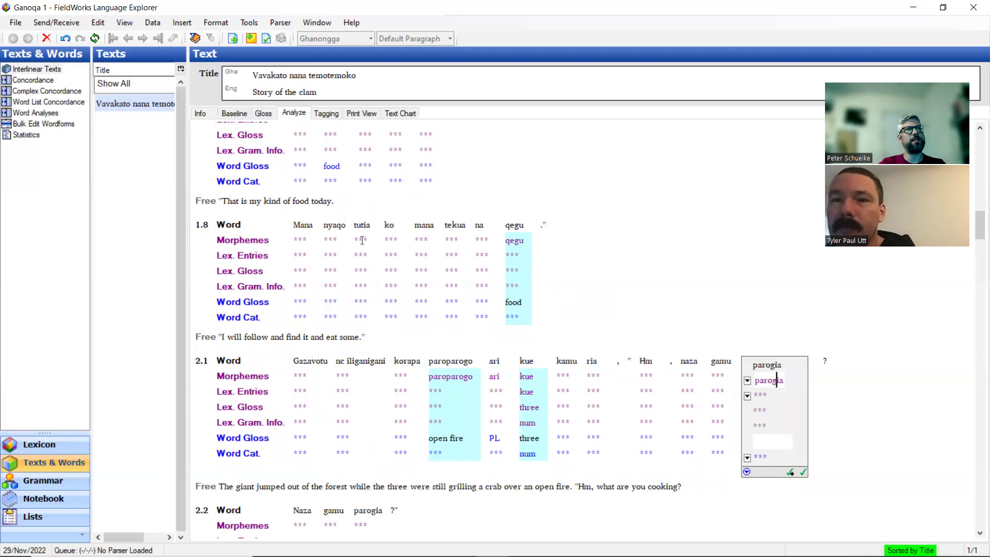
scroll(703, 369, up, 3)
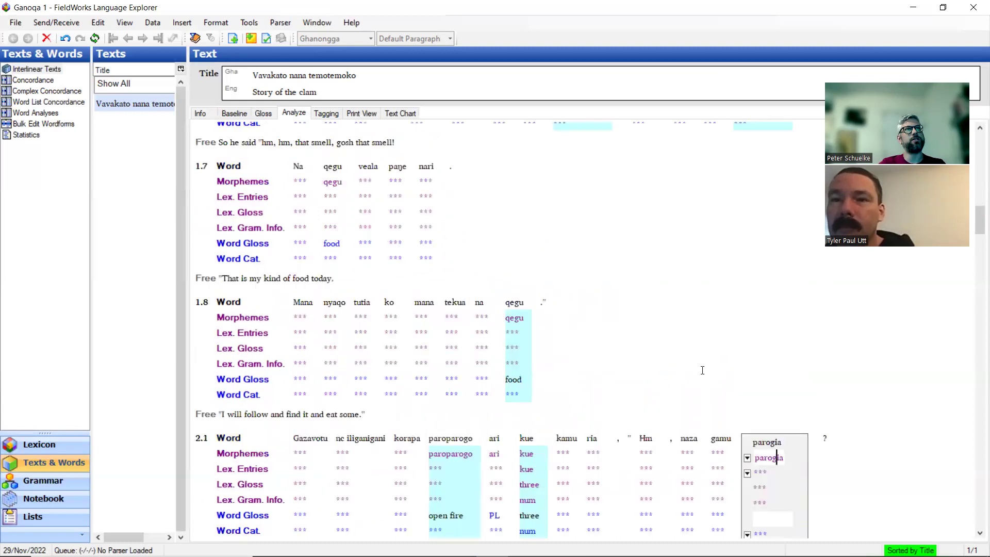
scroll(702, 369, up, 6)
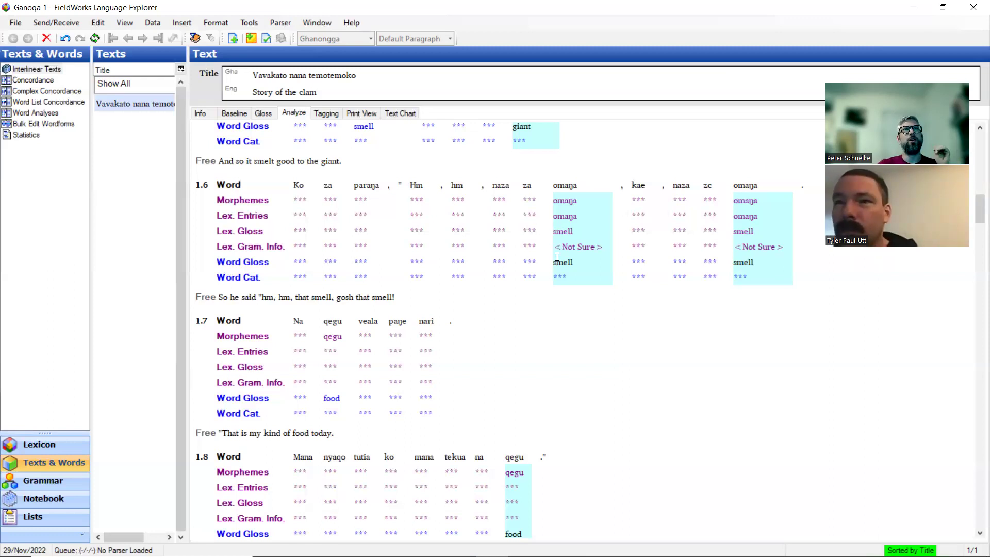
scroll(557, 256, down, 3)
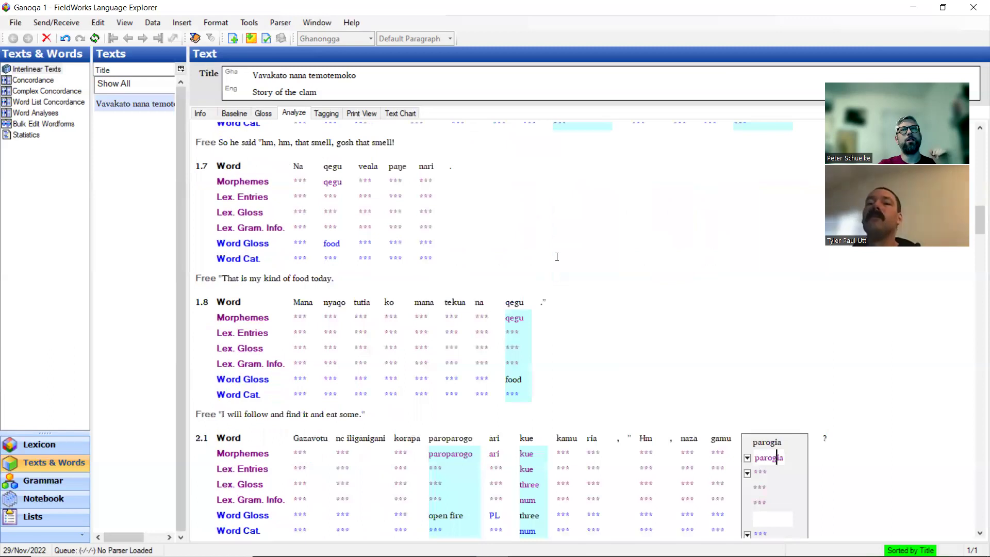
scroll(583, 252, up, 3)
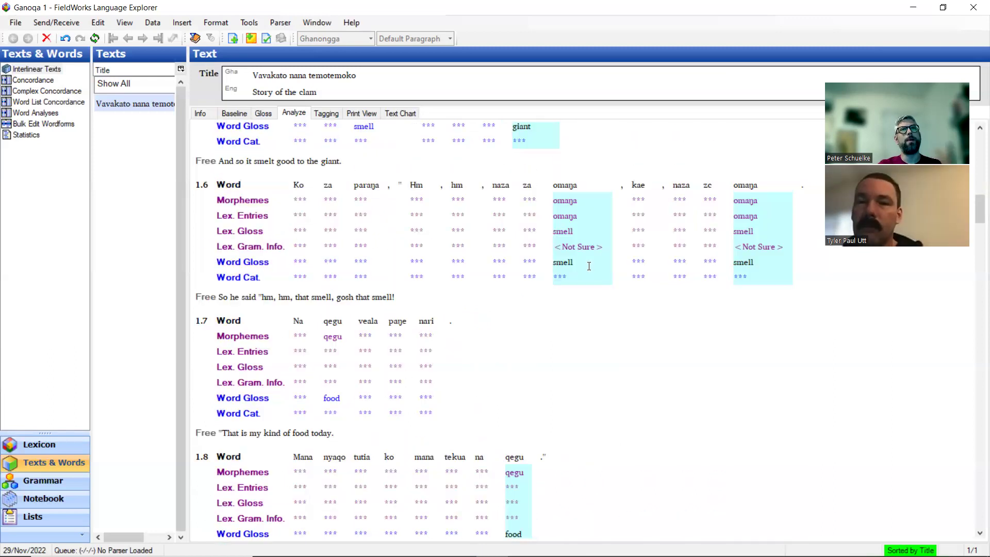
scroll(588, 267, down, 3)
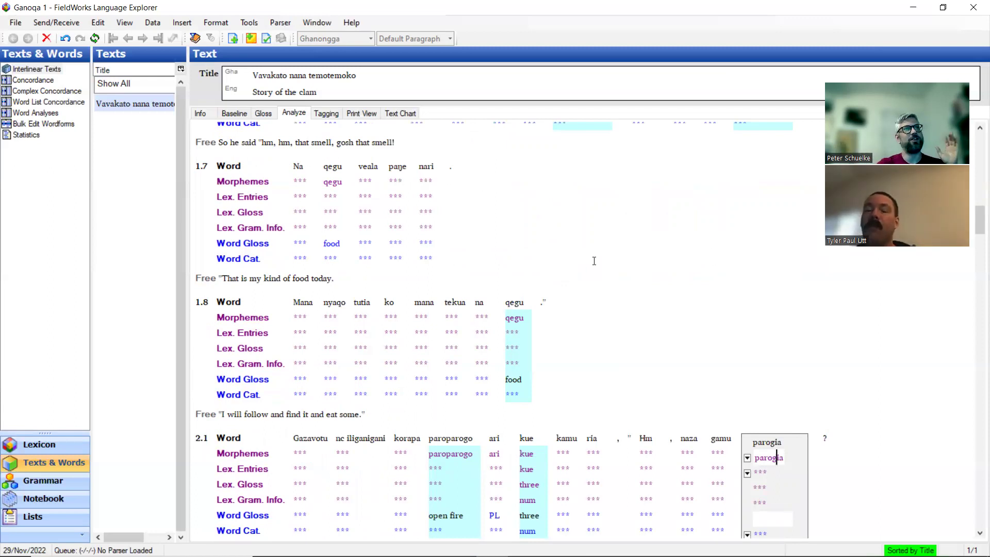
scroll(578, 264, up, 3)
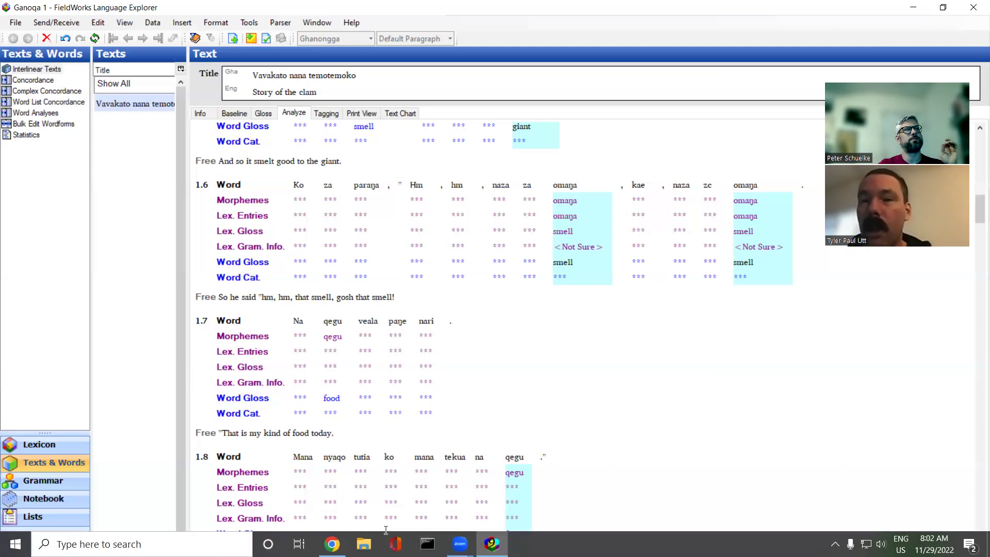
Bring up the Phonological observation document in Chrome, and return to FieldWorks to check "parogia" in segment 2.1.
click(332, 544)
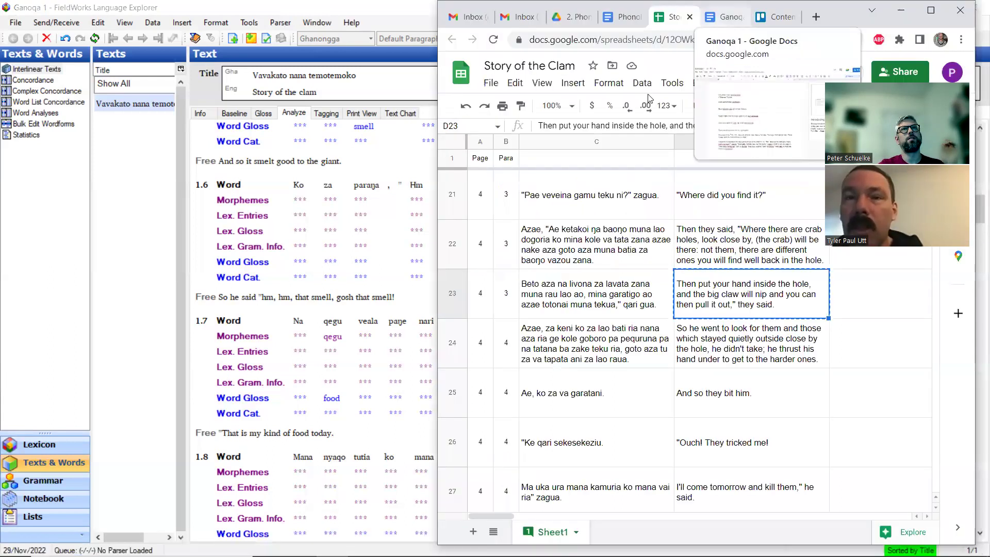
click(725, 17)
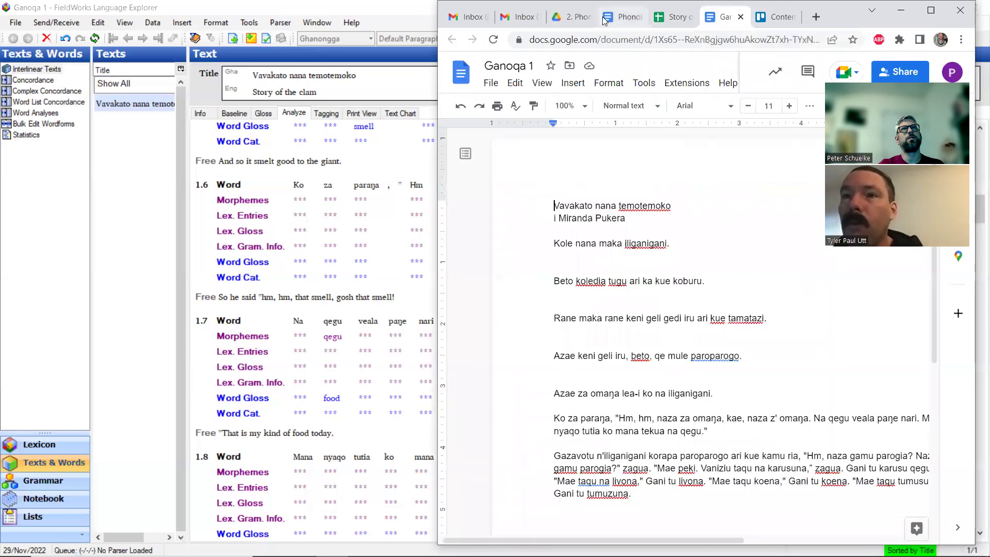
click(627, 17)
key(alt+Tab)
scroll(443, 252, up, 1)
scroll(444, 252, down, 2)
scroll(444, 252, down, 2)
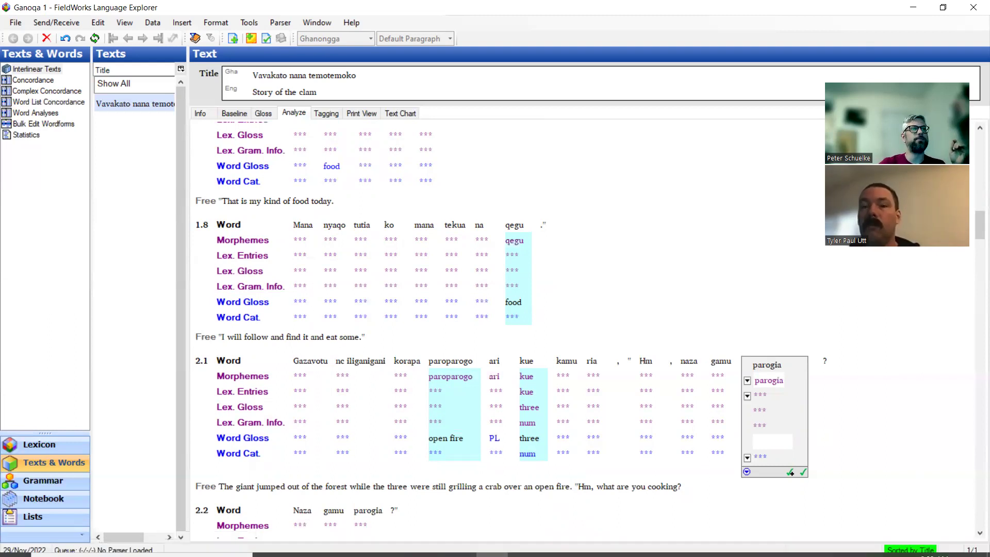
Switch to Chrome and list the forms parogo, paroparogo and parogia on separate lines in the Phonological observation document.
click(333, 544)
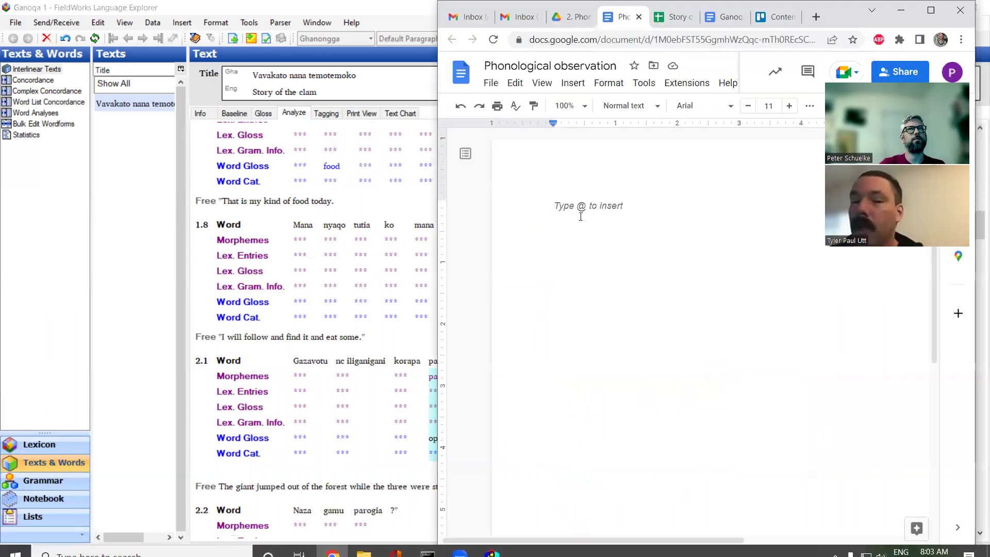
text(p)
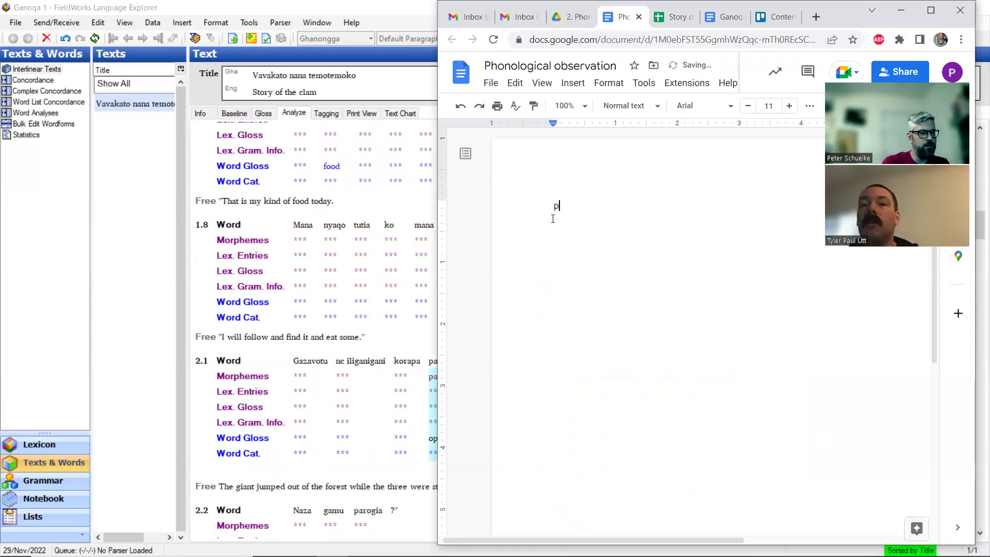
text(arogo )
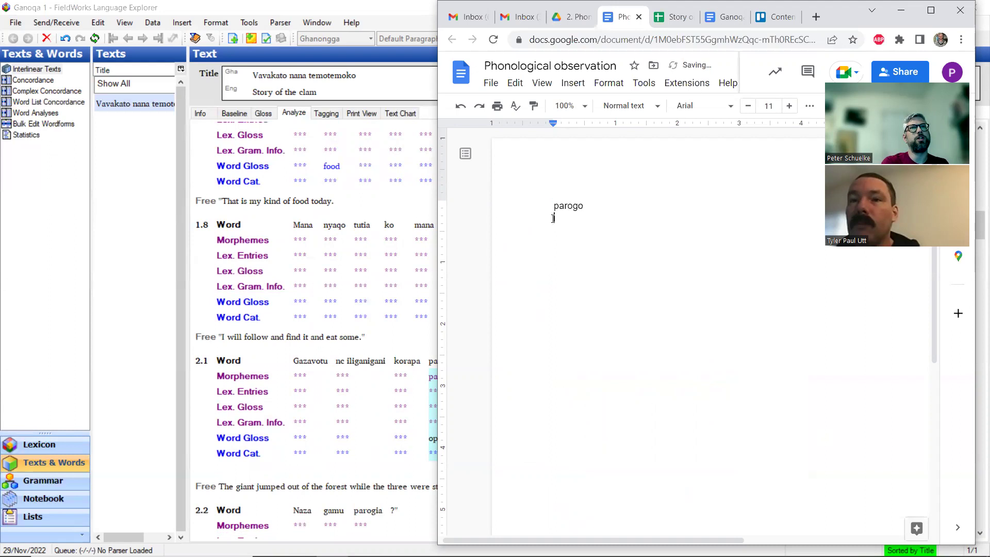
text(paro)
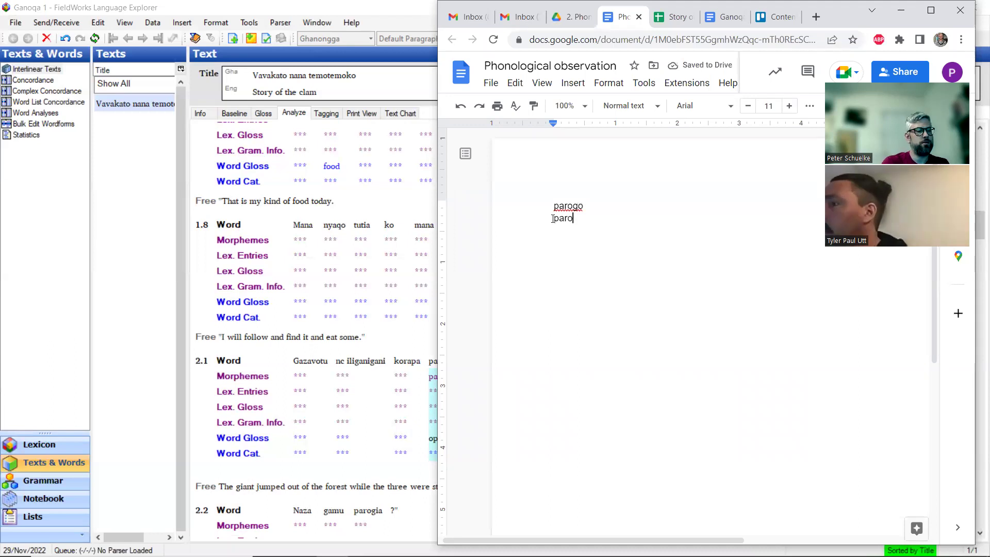
text(o)
key(BackSpace)
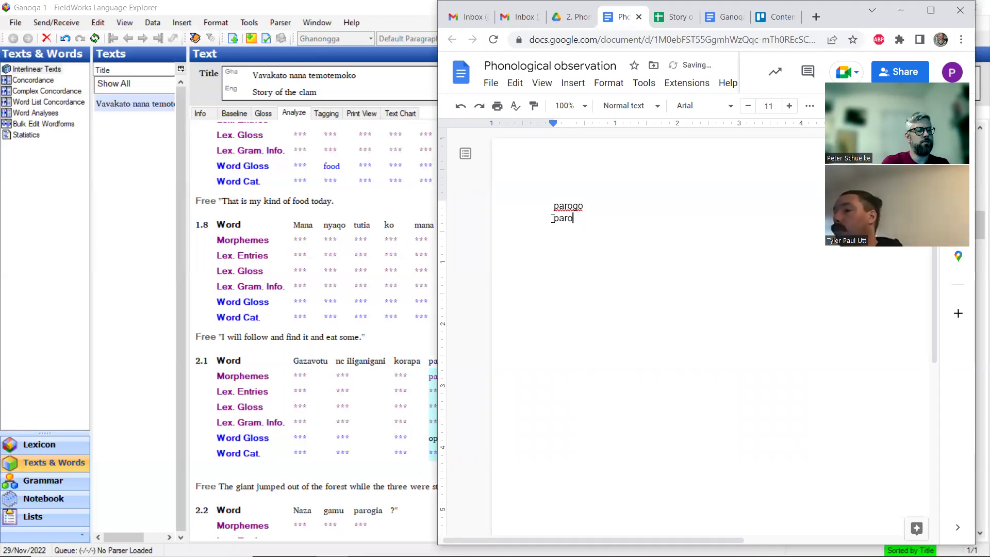
text(paro)
text(go)
key(Return)
text(paro)
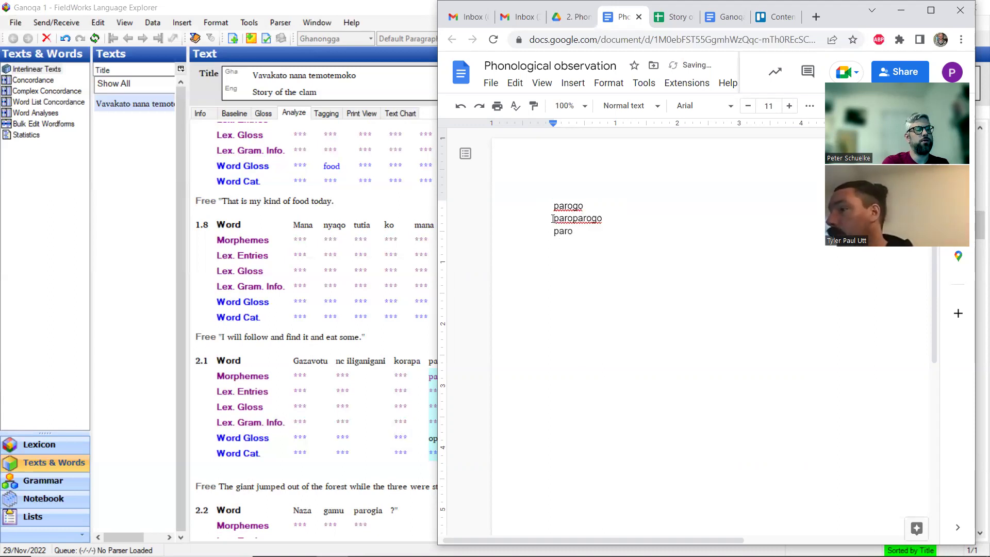
text(gia)
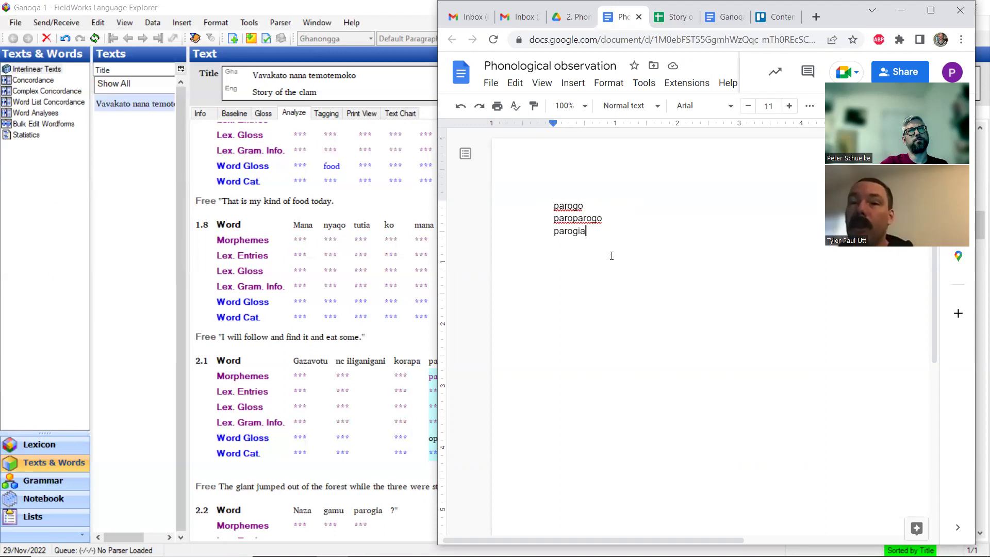
Mark the form "parogo" on the first line with a leading asterisk.
click(585, 205)
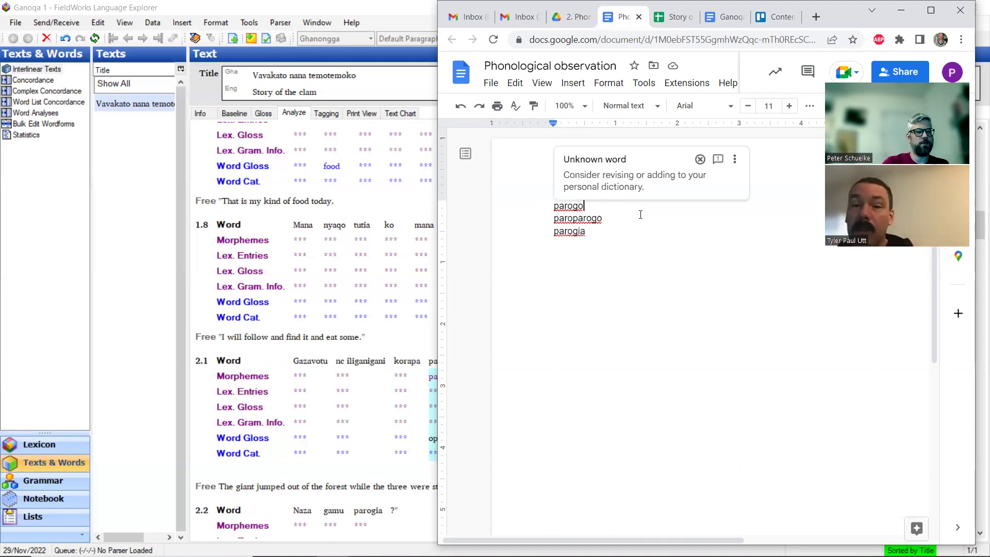
key(shift+Home)
key(Left)
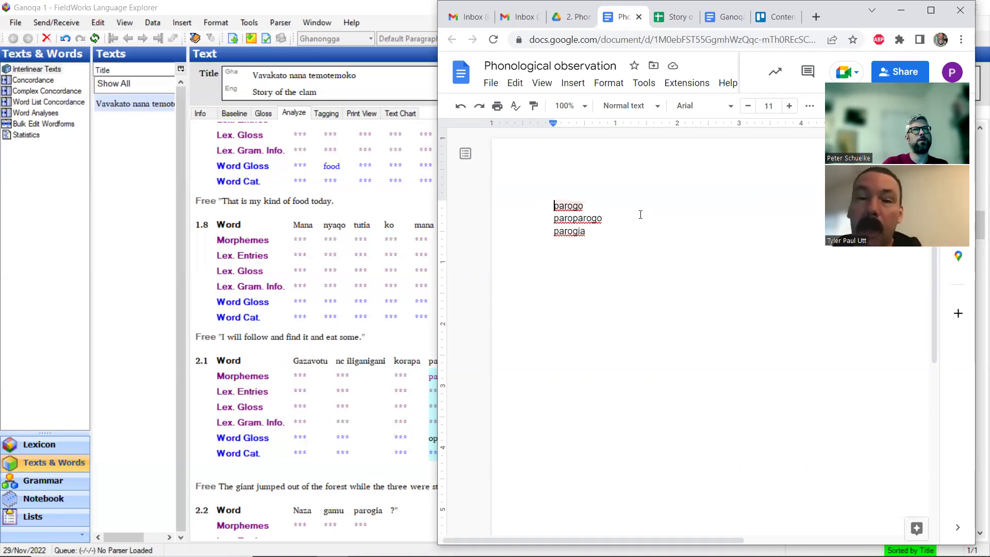
text(*)
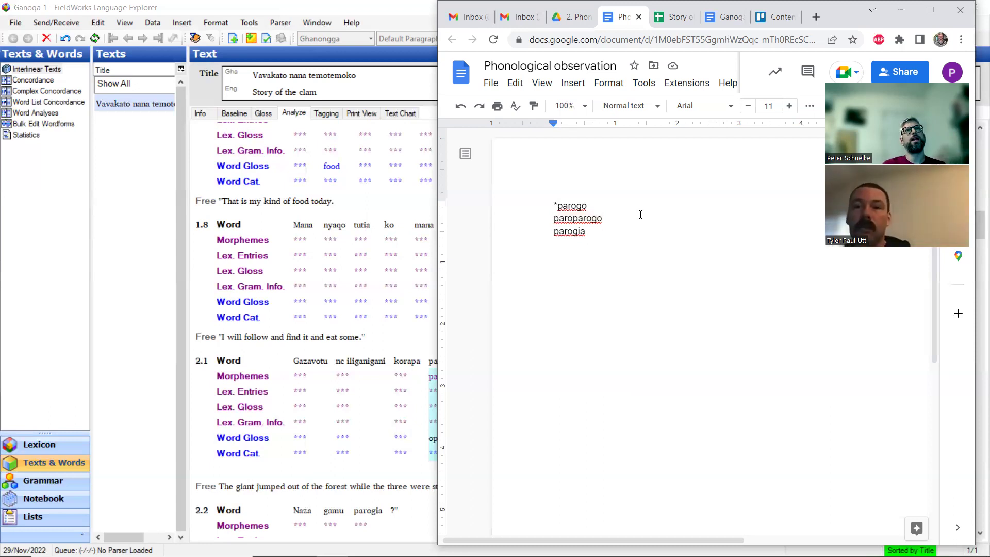
text(*)
Add hyphens at the morpheme breaks so the second and third forms read "paro-parogo" and "parog-ia".
key(Down)
key(Right)
key(Right)
key(Right)
key(Right)
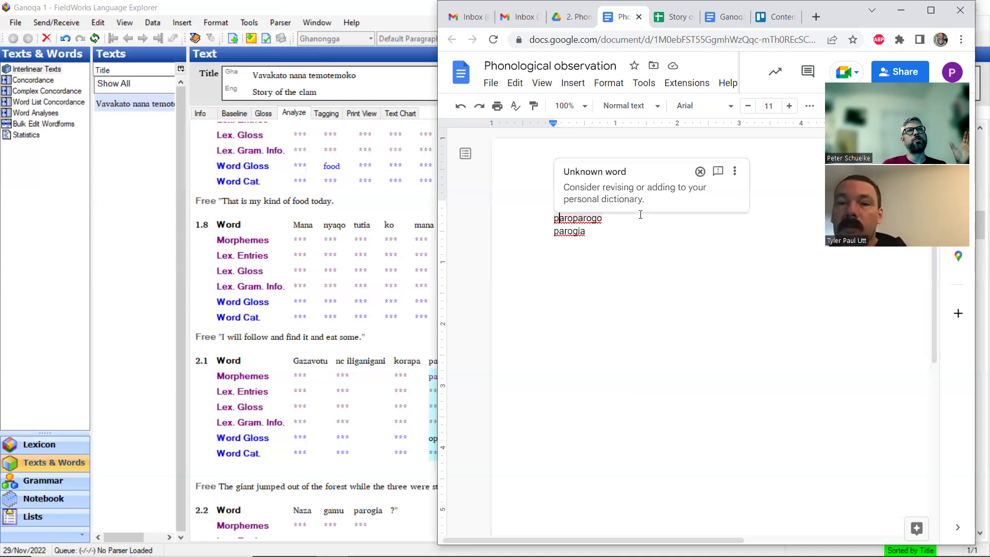
key(Down)
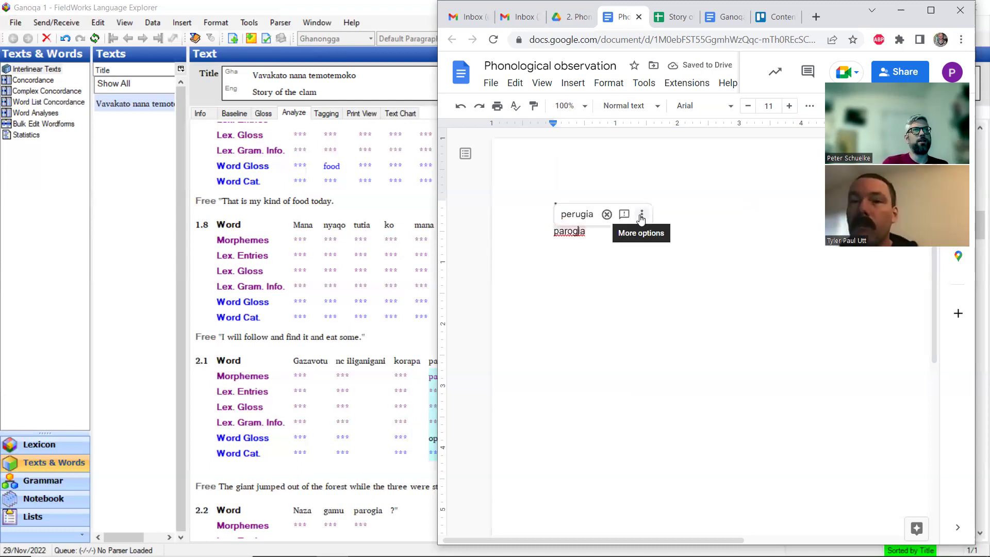
text(-)
key(Up)
key(Left)
key(Left)
key(Left)
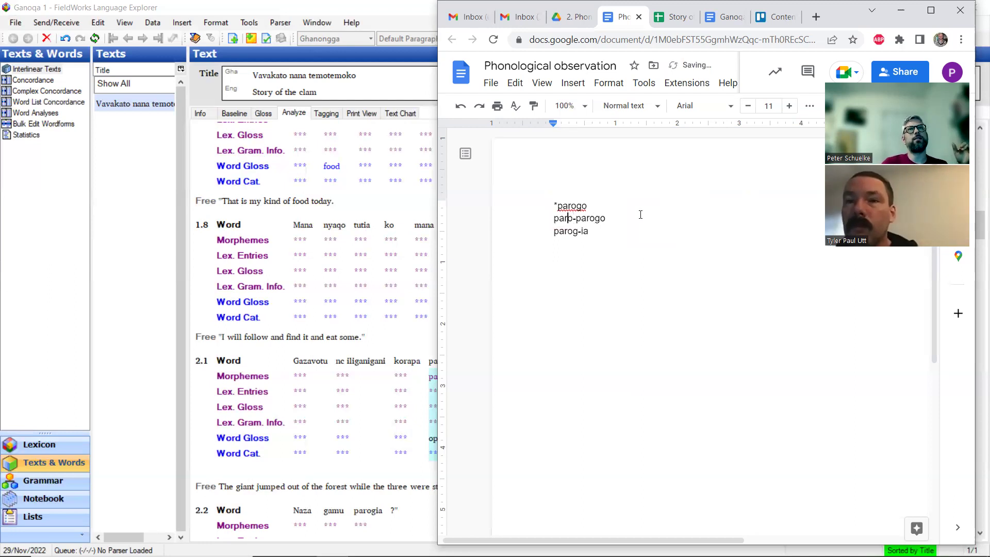
Replace the hyphen in "paro-parogo" with a tilde so the form reads "paro~parogo".
click(583, 107)
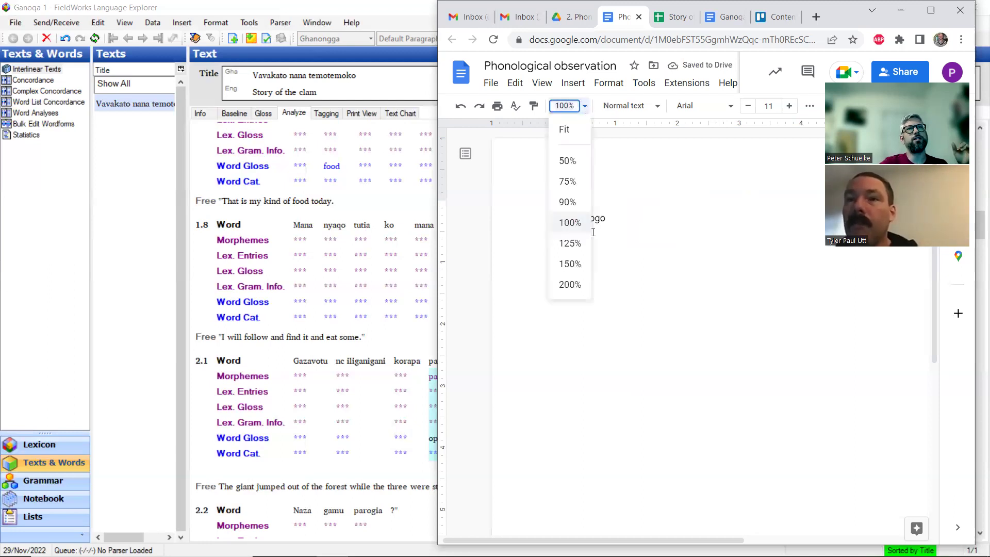
click(574, 265)
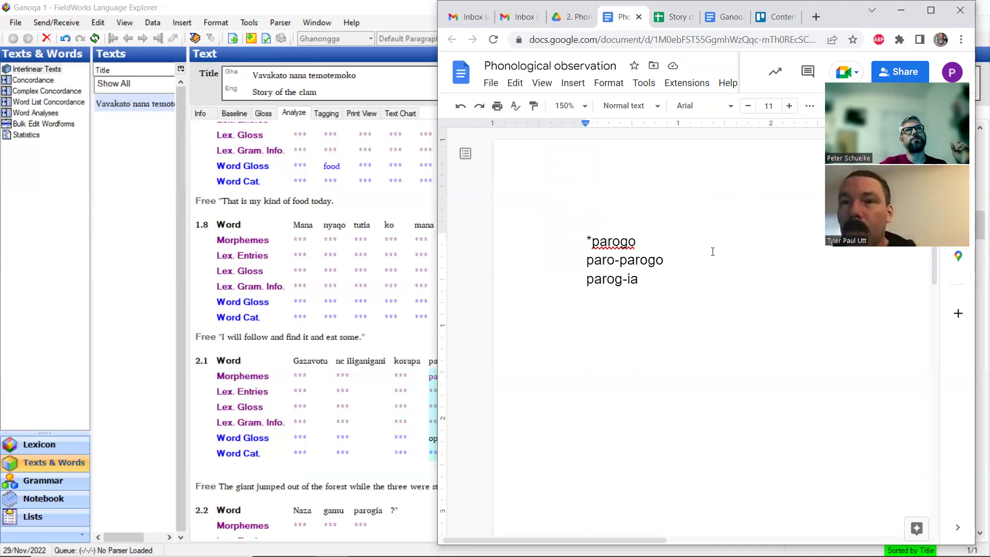
click(620, 262)
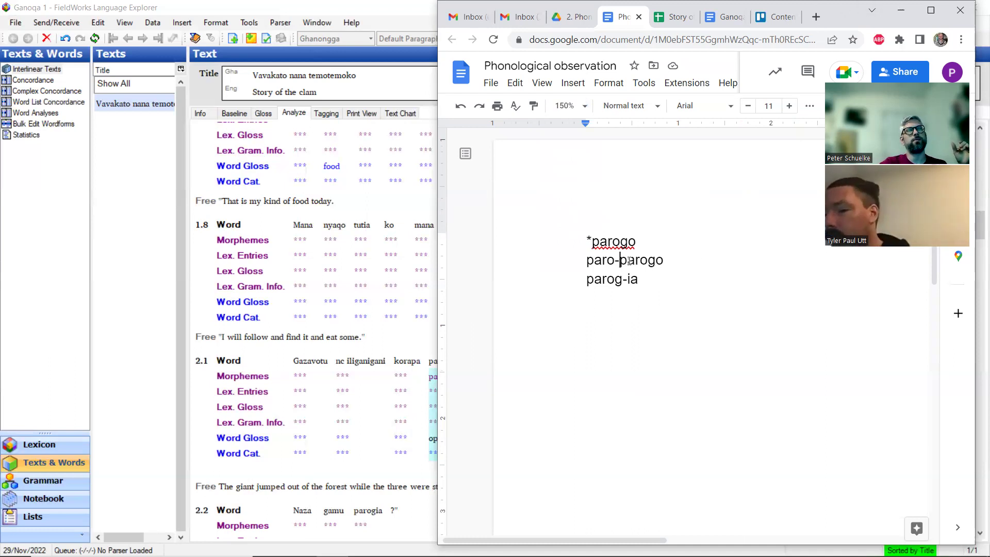
key(BackSpace)
text(~)
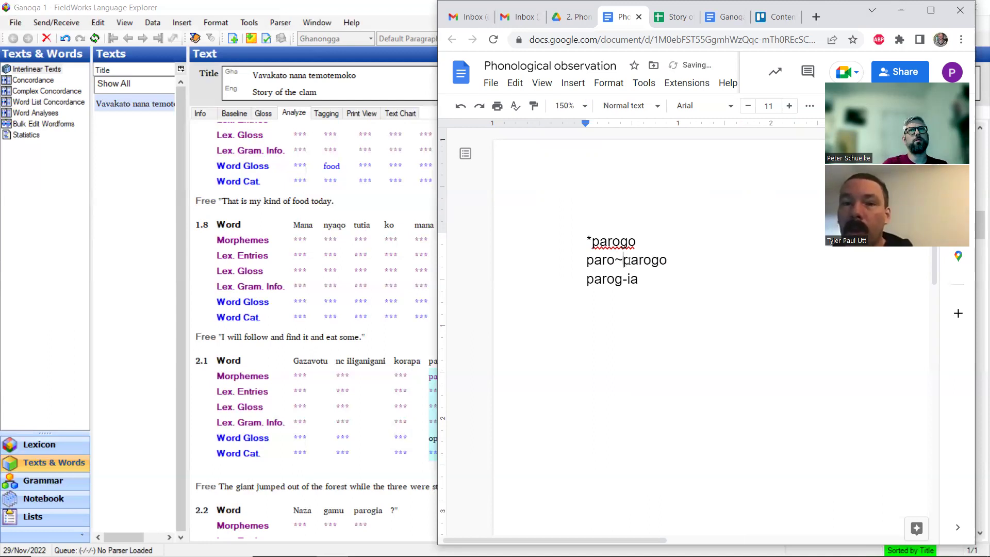
key(Down)
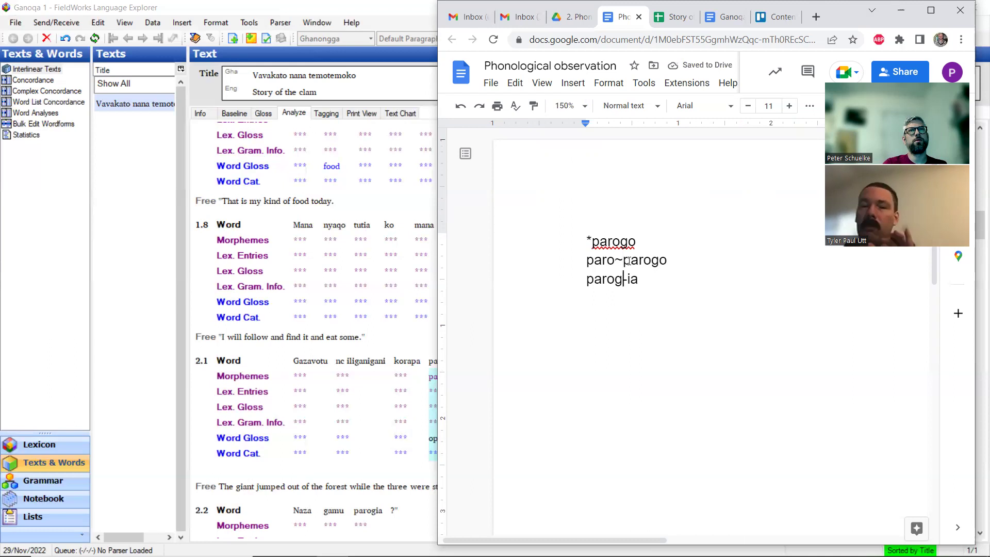
text(-)
key(Up)
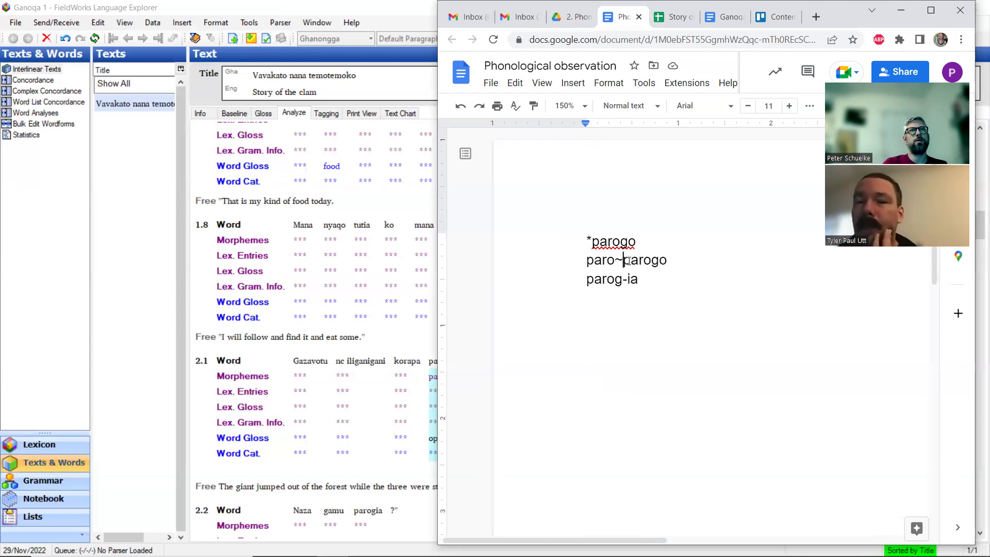
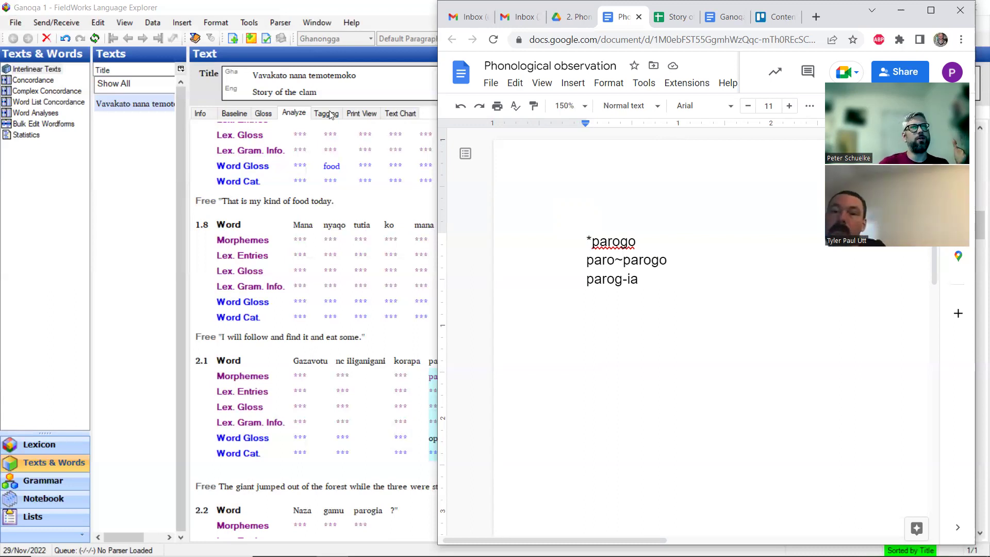
Insert the syllable pattern "CVCV" on its own line between "paro~parogo" and "parog-ia", followed by an empty line.
click(628, 276)
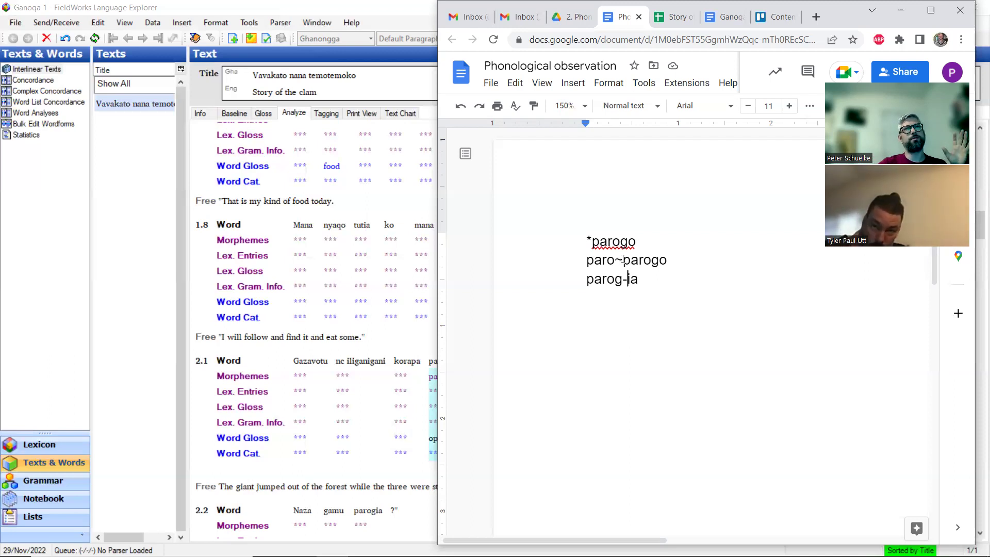
click(578, 279)
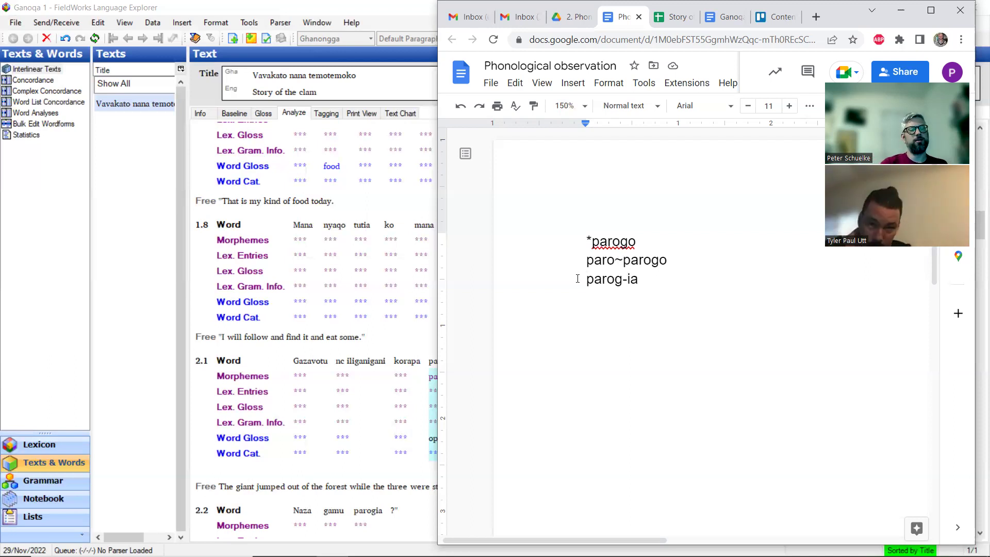
key(Return)
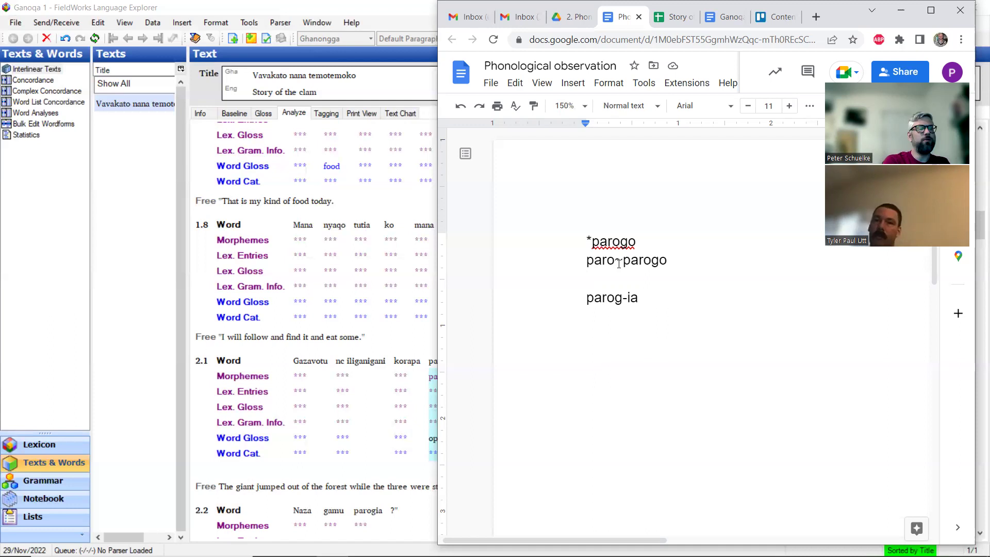
text(C)
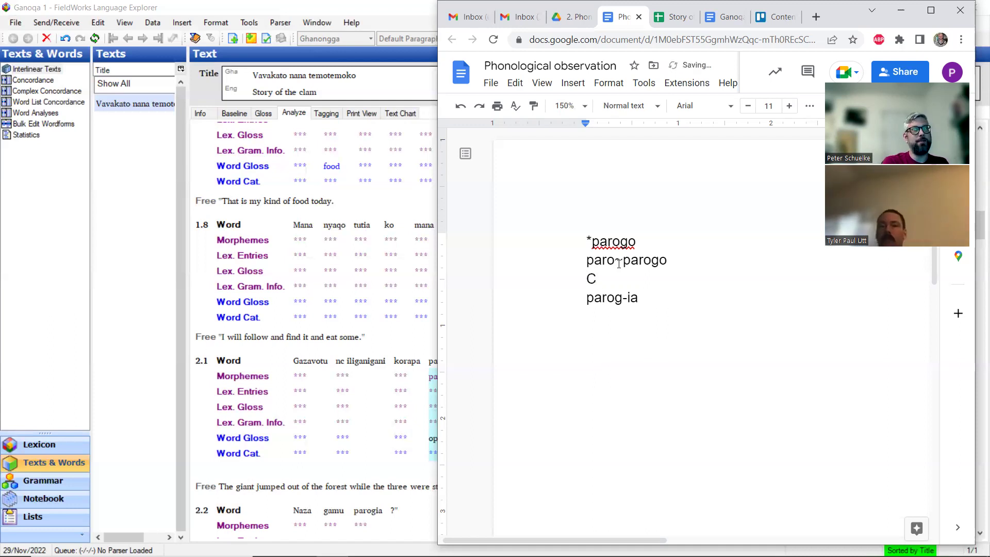
text(VCV)
key(Return)
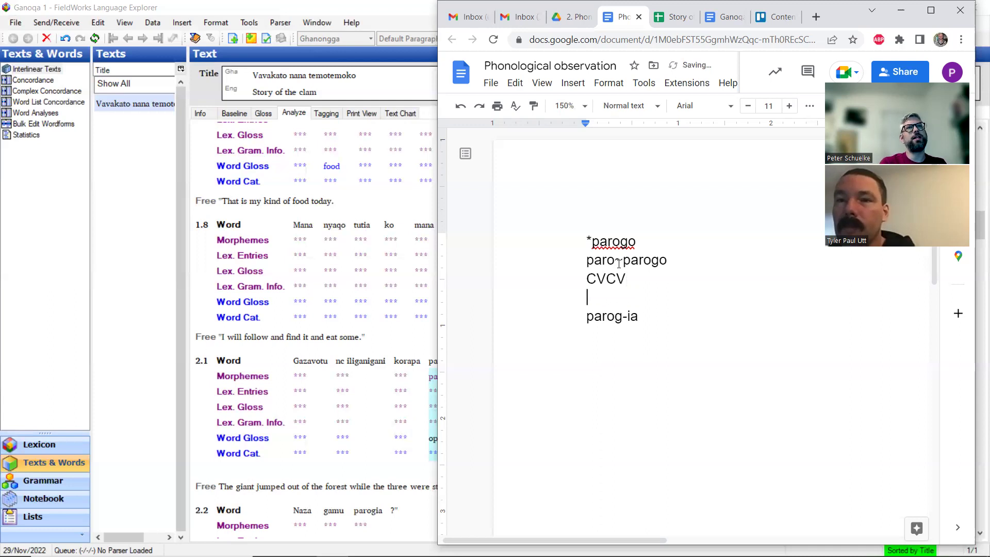
Extend the syllable pattern under "paro~parogo" to read "CVCV-CVCVC(V)".
key(Left)
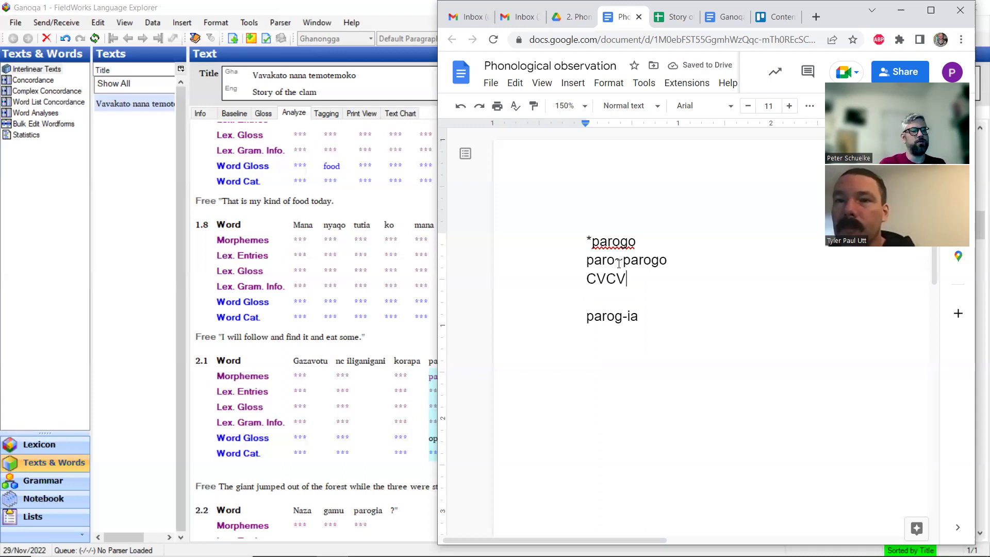
text(-CVCVC)
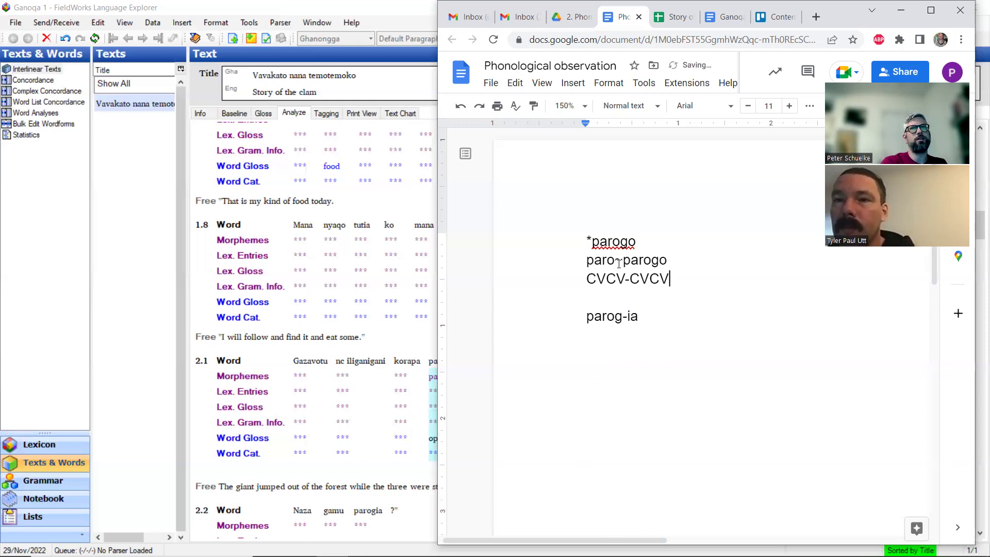
text((V)
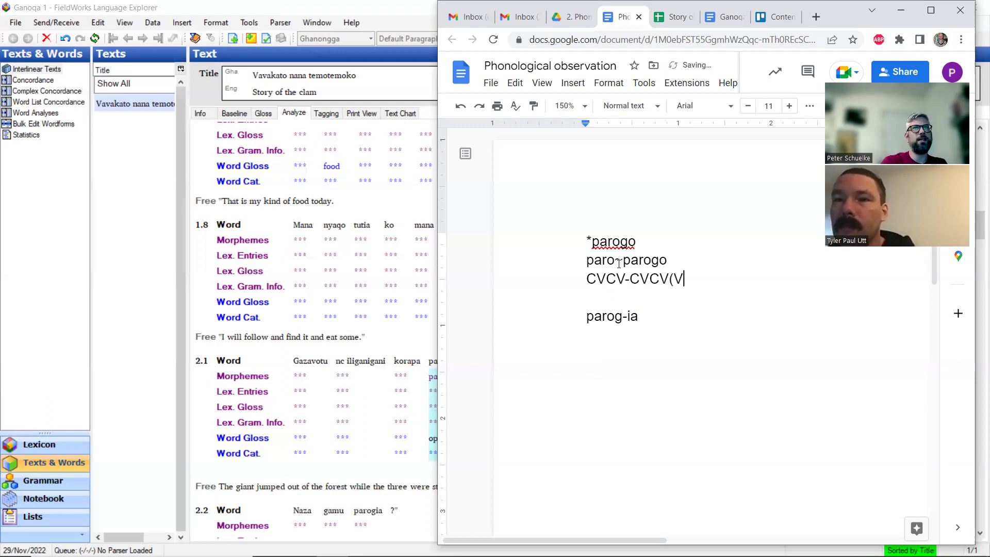
text())
key(Left)
key(Left)
key(Left)
text(C)
key(Right)
key(Right)
key(Right)
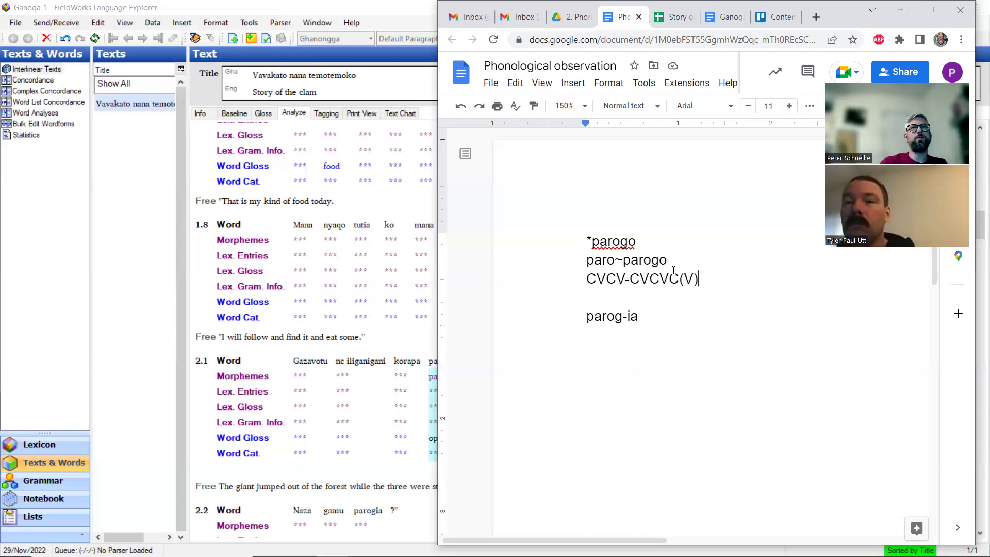
Add the alternative reduplication patterns "CVC-" and "CV-" on separate lines below "CVCV-CVCVC(V)".
key(Return)
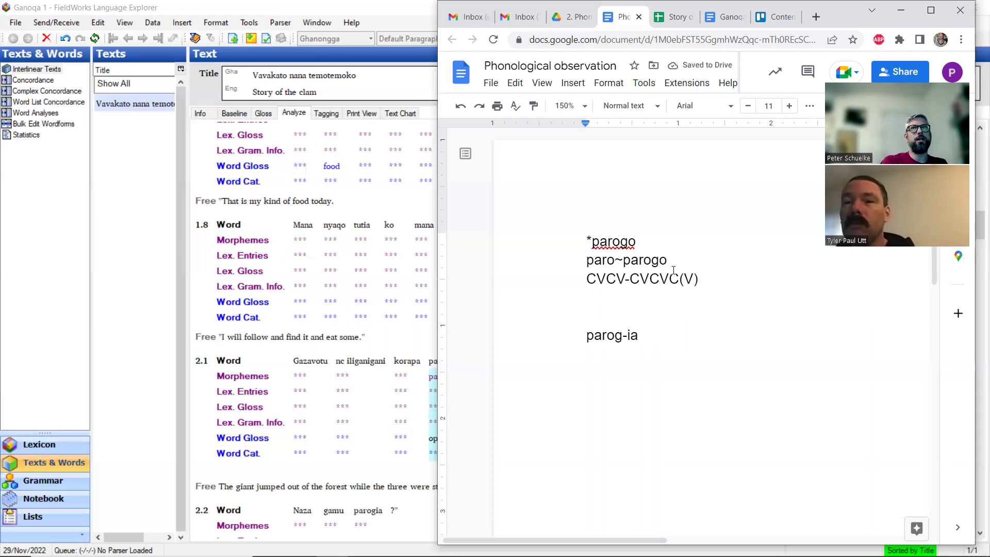
text(CVC-)
key(Return)
text(CV)
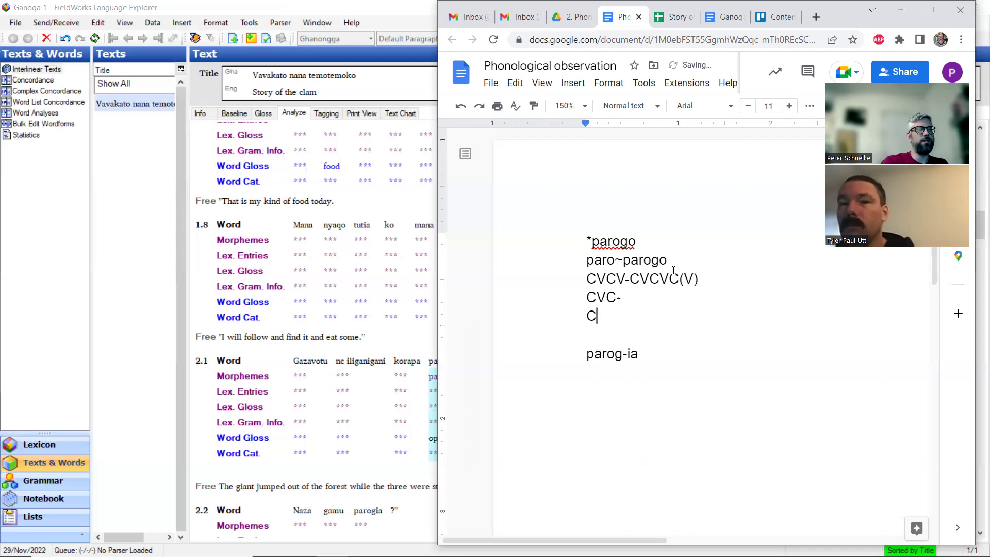
text(-)
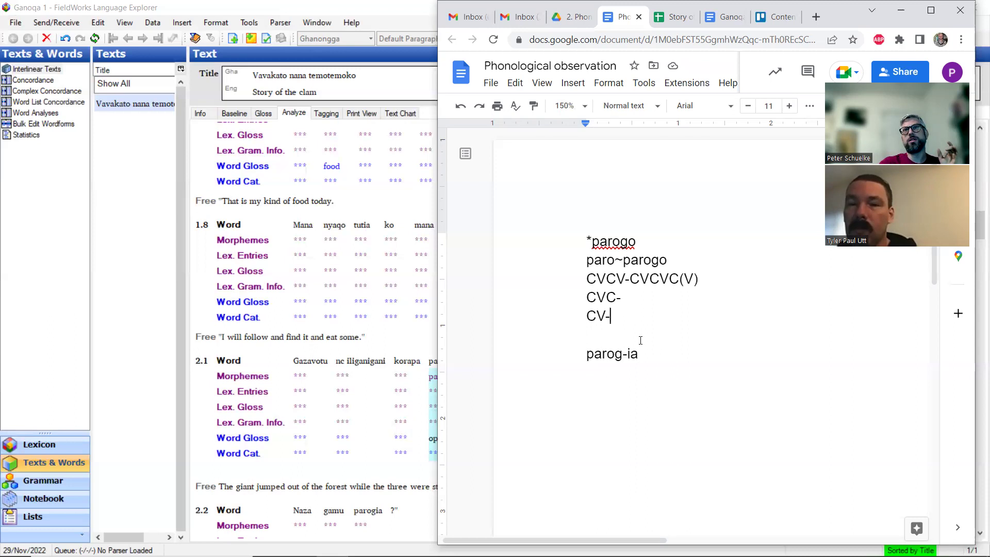
Complete the "CVC-" pattern so it reads "CVC-CVCVC(V)".
click(627, 299)
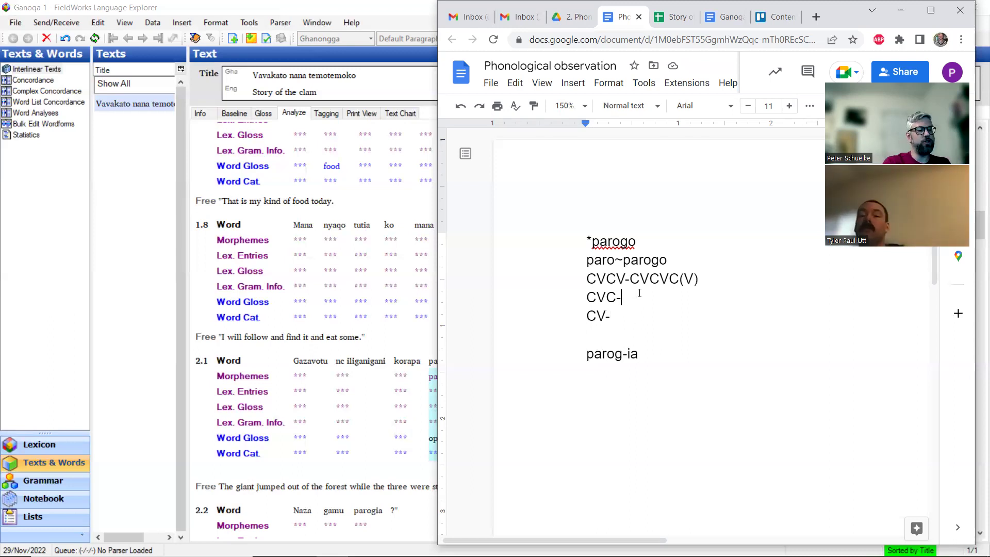
text(C)
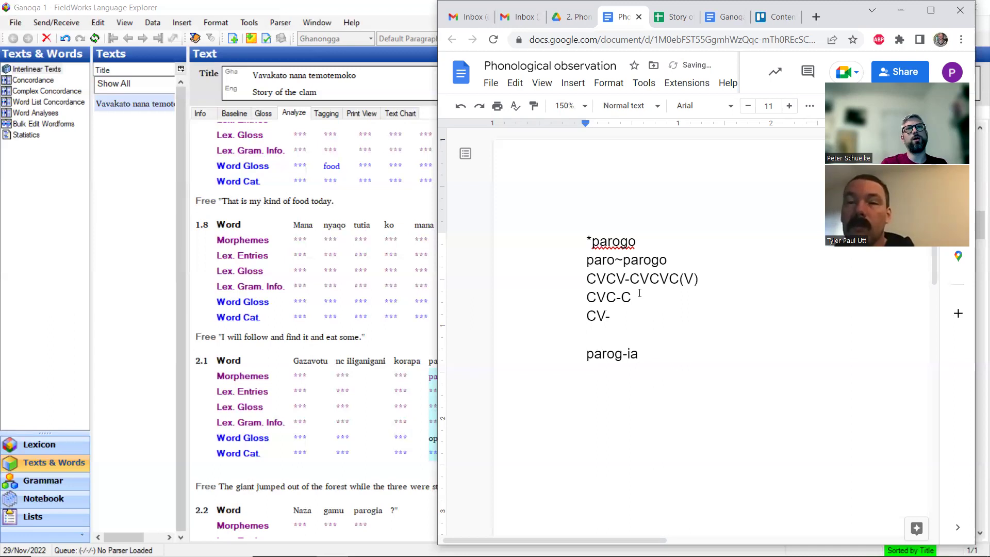
text(VCVC)
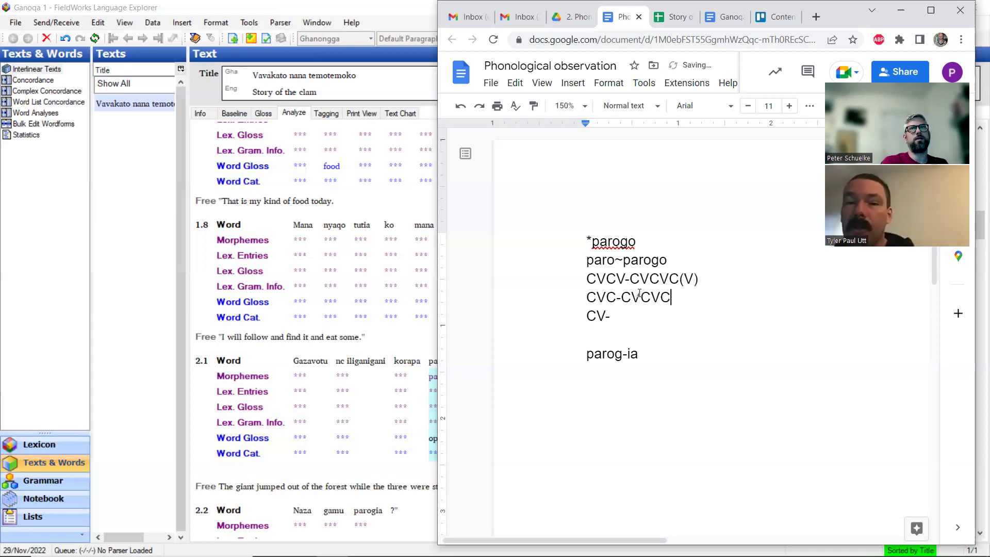
text((V)
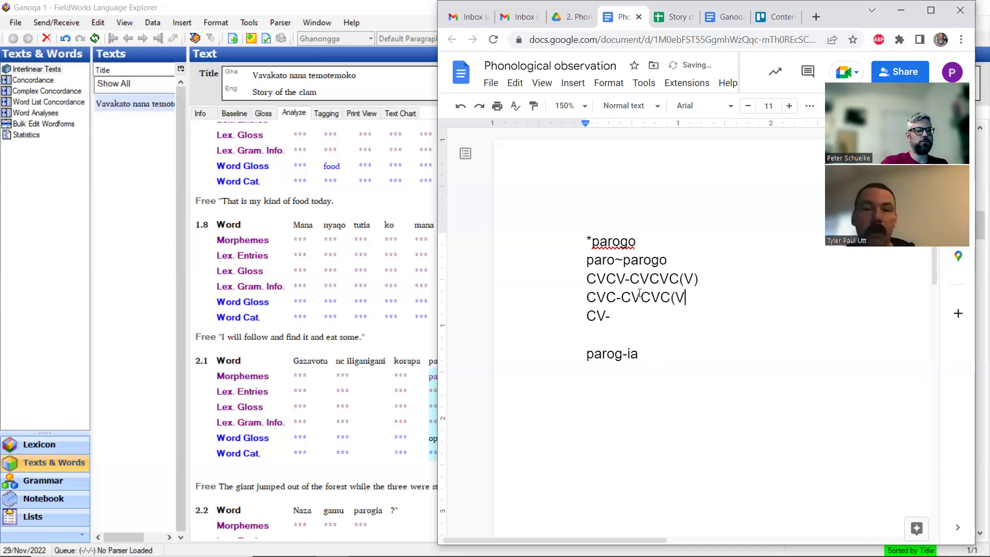
text())
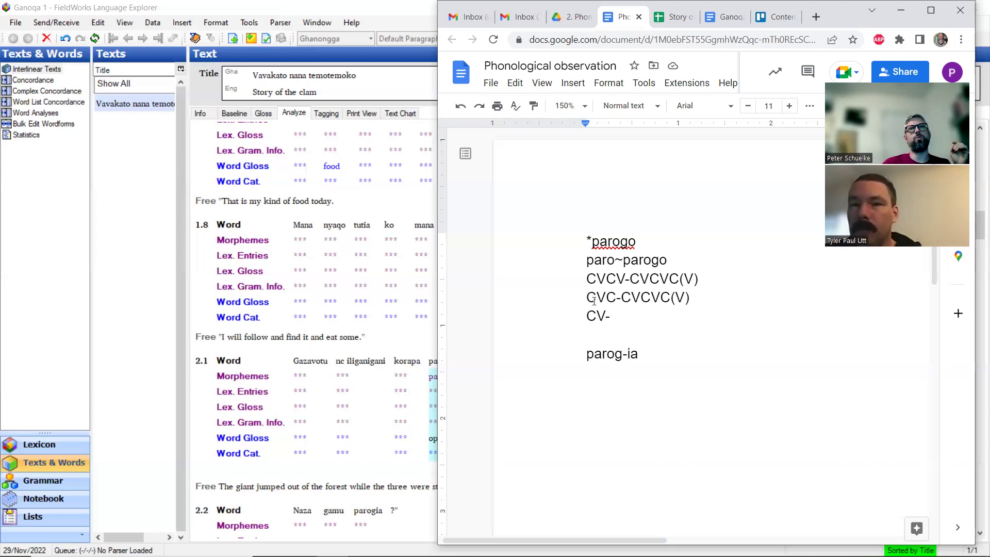
Delete the two alternative pattern lines "CVC-CVCVC(V)" and "CV-" along with the extra empty line.
drag(607, 297, 635, 298)
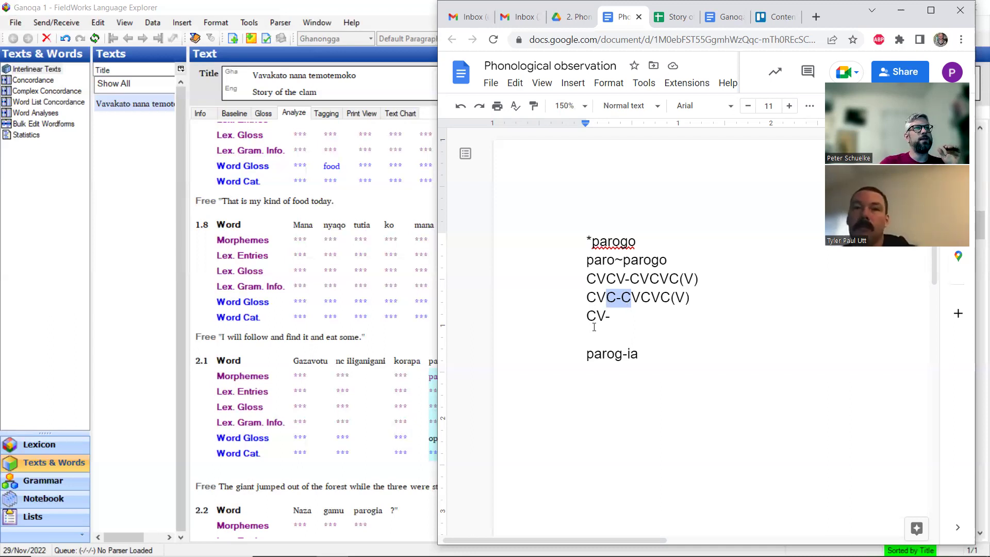
click(587, 298)
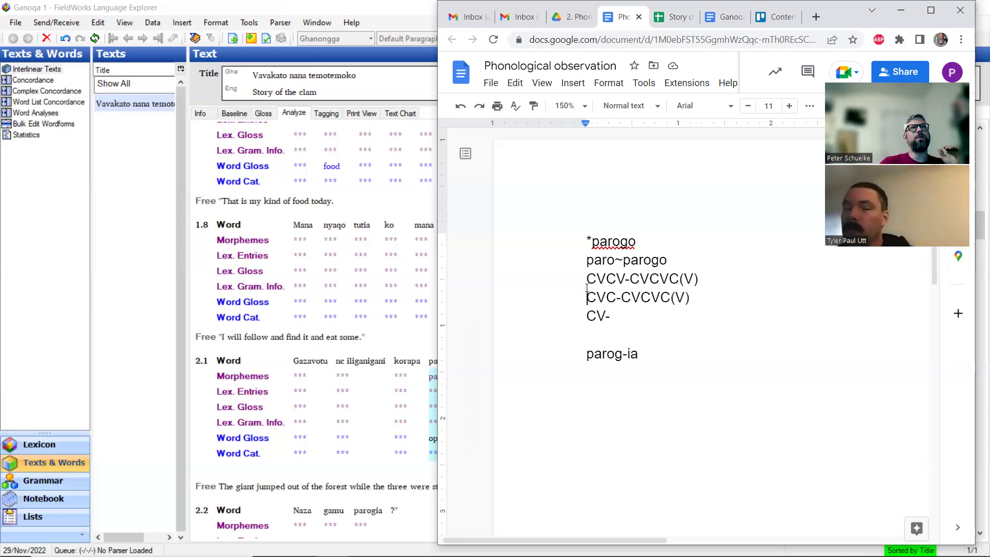
shift+click(613, 310)
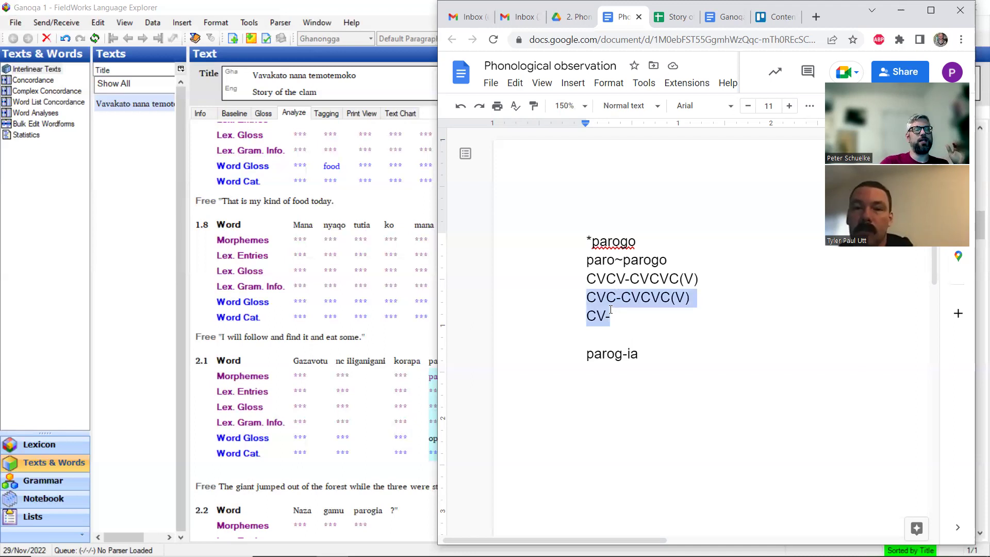
key(BackSpace)
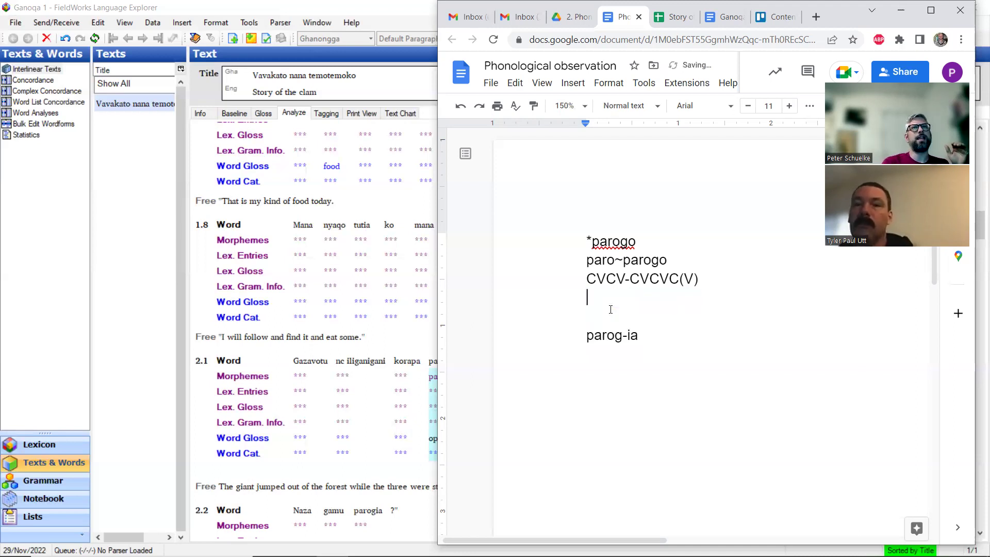
key(Delete)
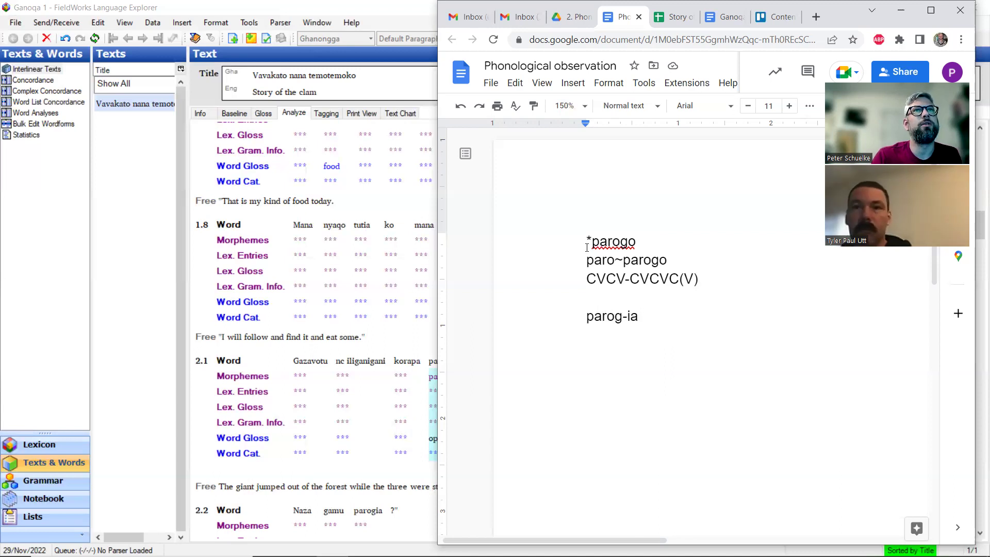
Add the underlying form "/parog/" on a new line above "*parogo", and minimize the Chrome window to return to FieldWorks.
key(Return)
key(Up)
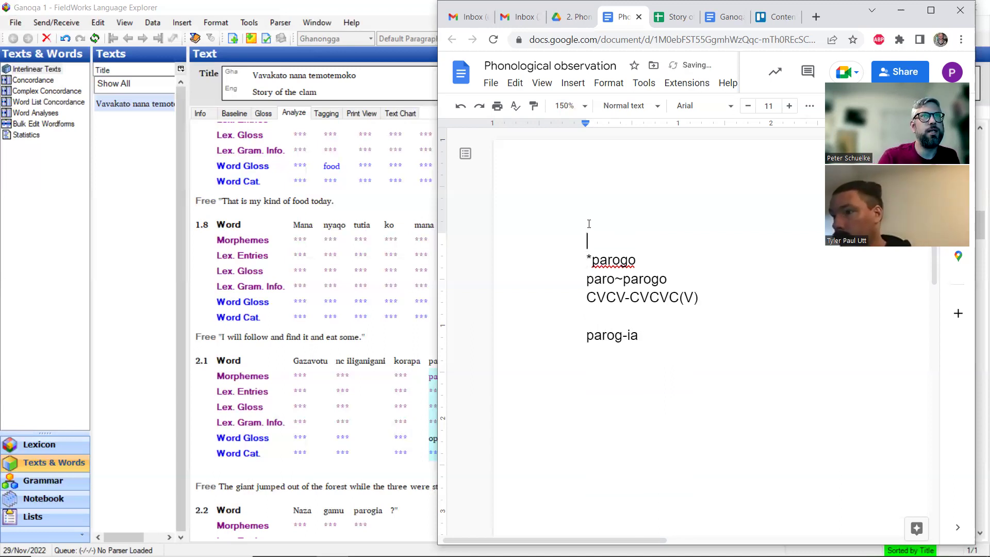
text(/pa)
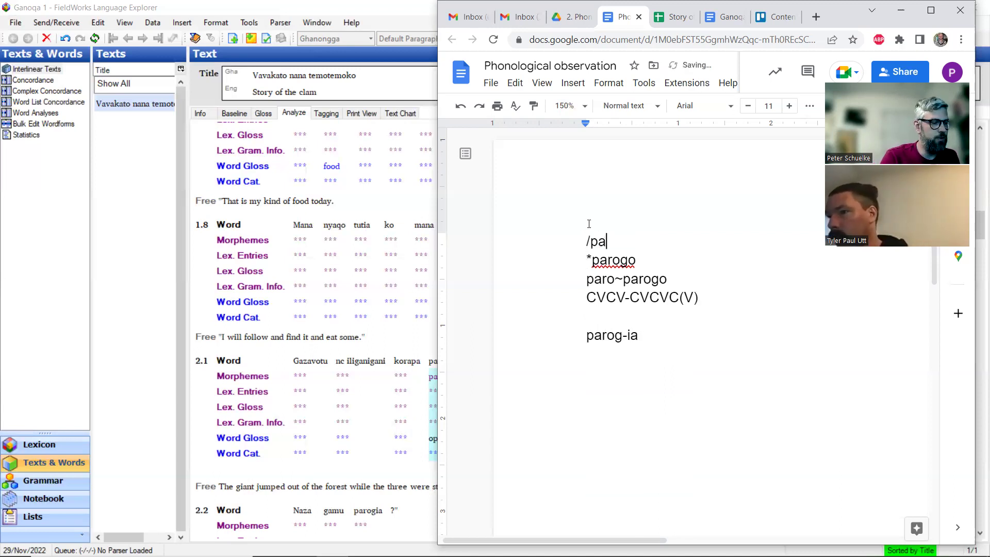
text(rog/)
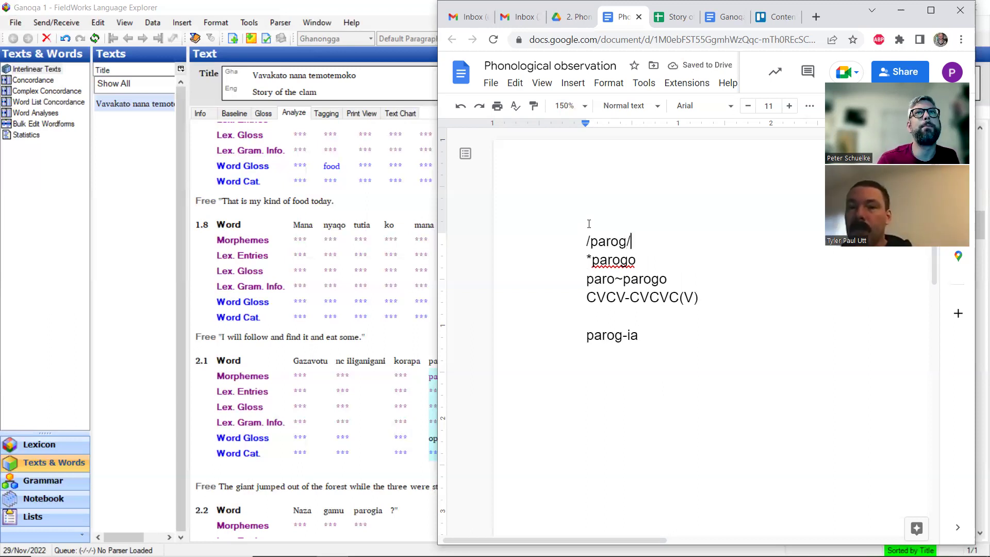
key(Down)
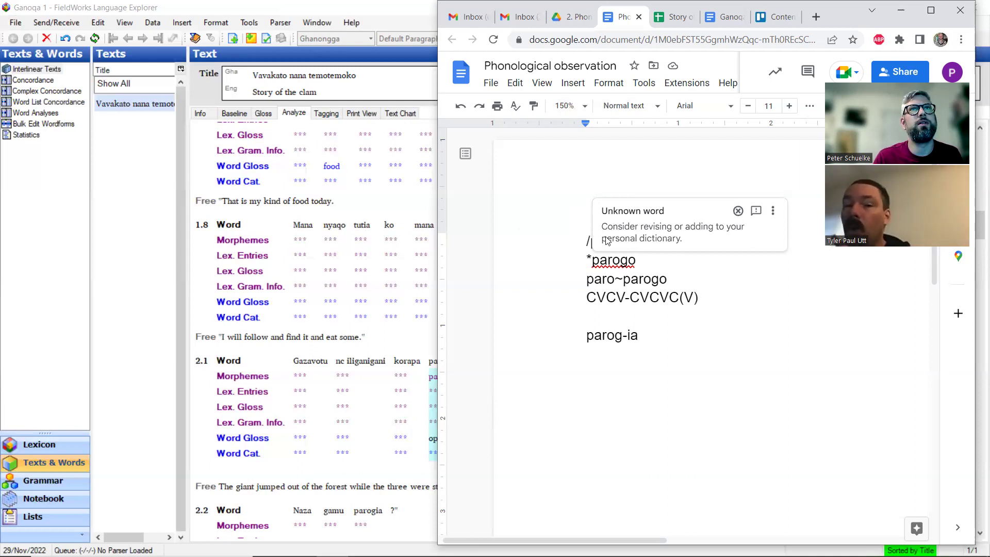
click(738, 391)
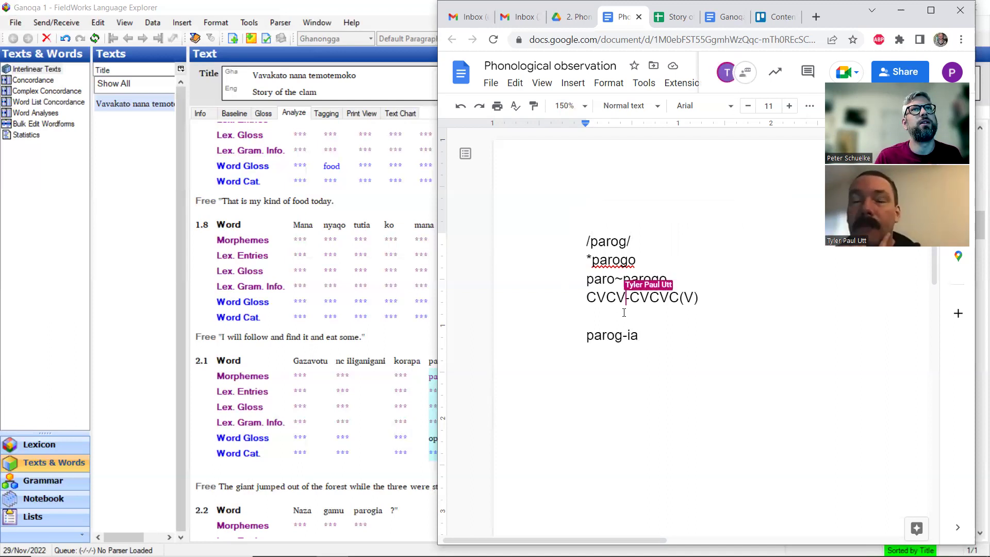
click(901, 15)
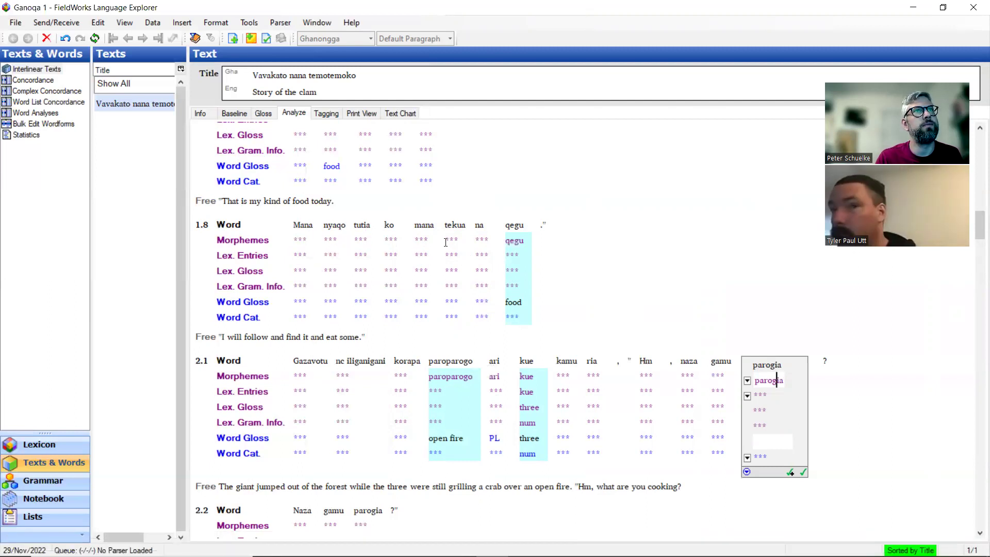
Examine the word analyses and free translations of sentences 1.6 to 2.6, closing the open analysis of "parogia" in 2.1.
scroll(519, 247, up, 3)
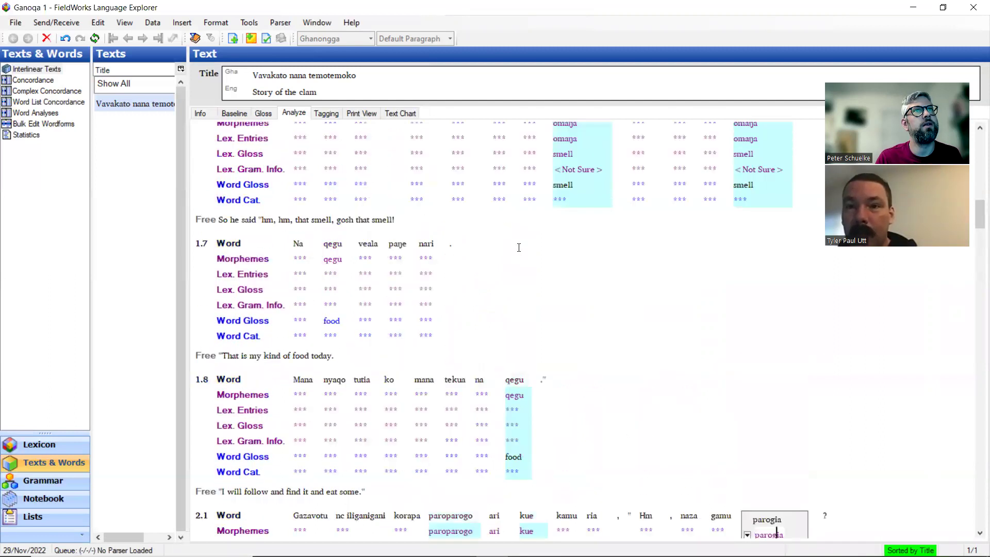
scroll(519, 247, down, 3)
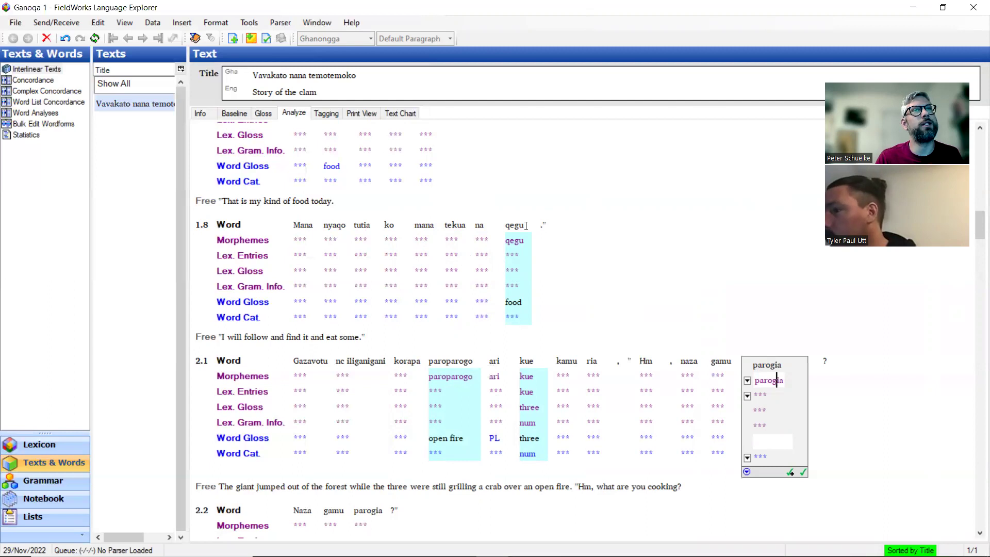
scroll(526, 225, down, 10)
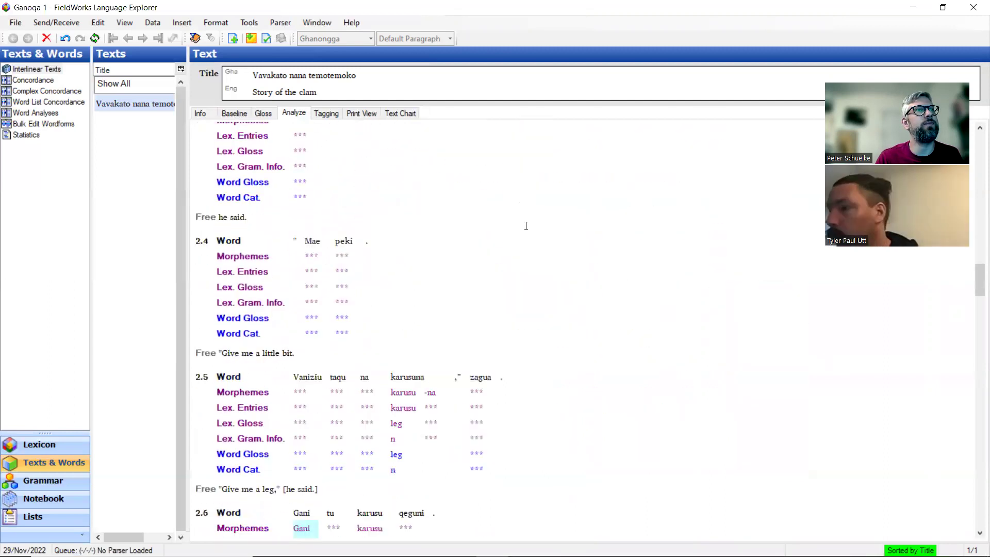
scroll(526, 225, up, 9)
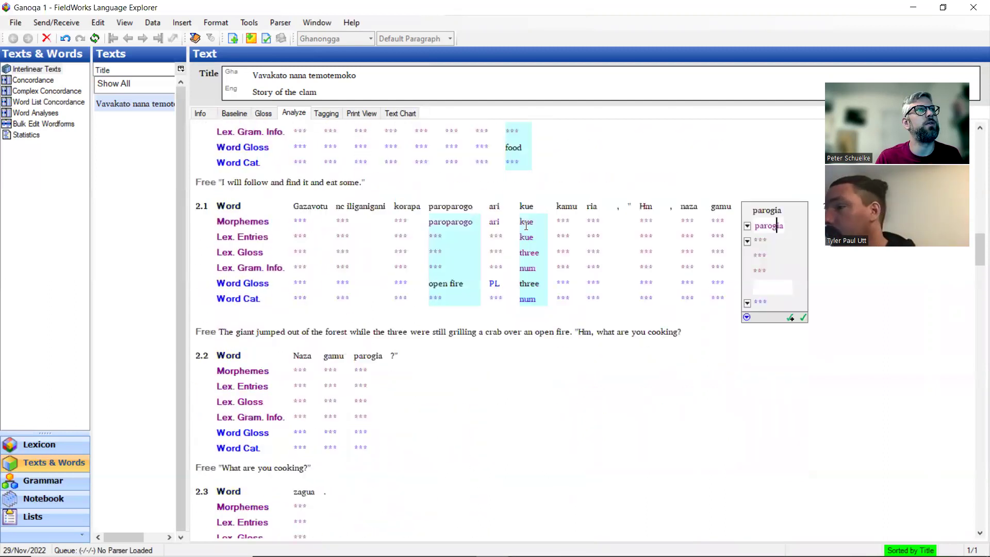
scroll(526, 225, down, 2)
scroll(526, 225, up, 1)
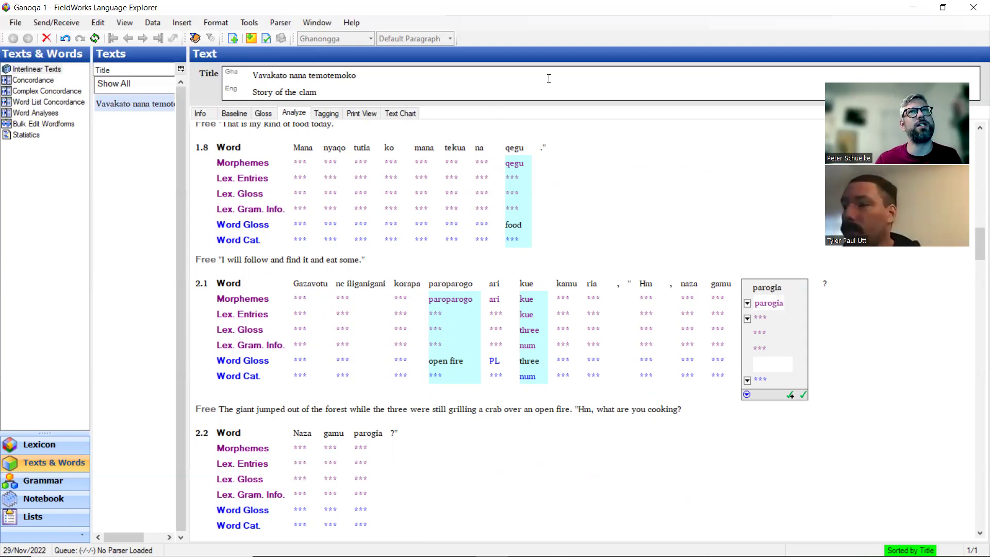
click(370, 258)
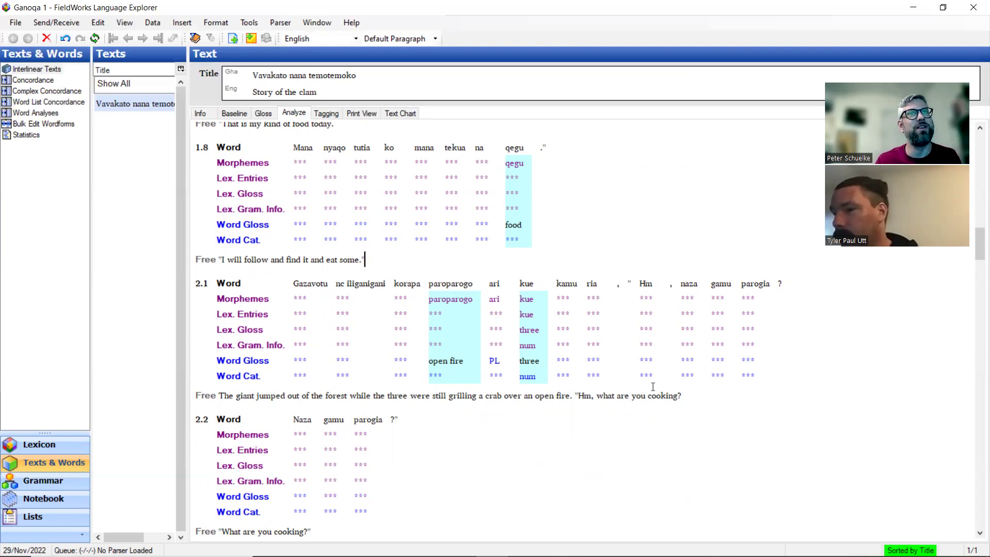
click(686, 395)
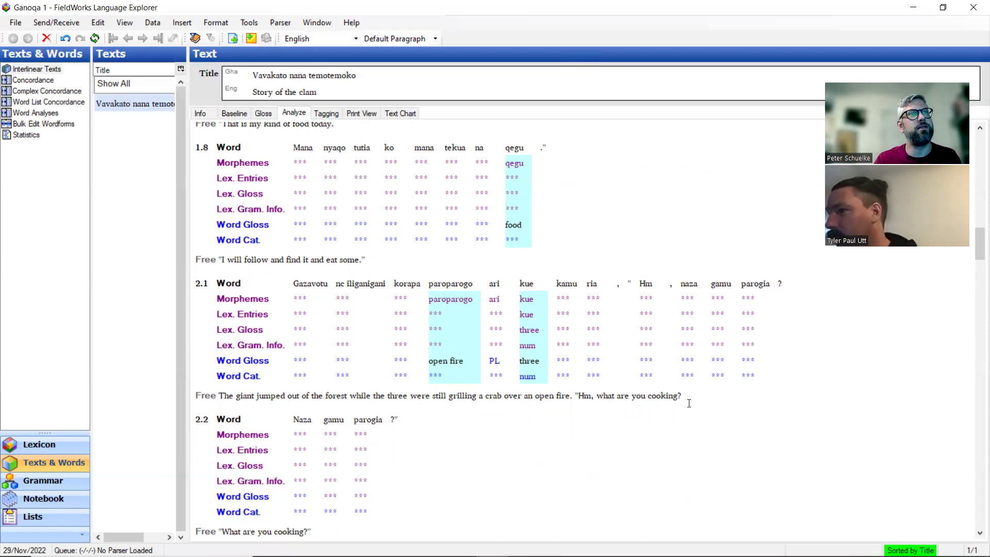
scroll(517, 320, down, 2)
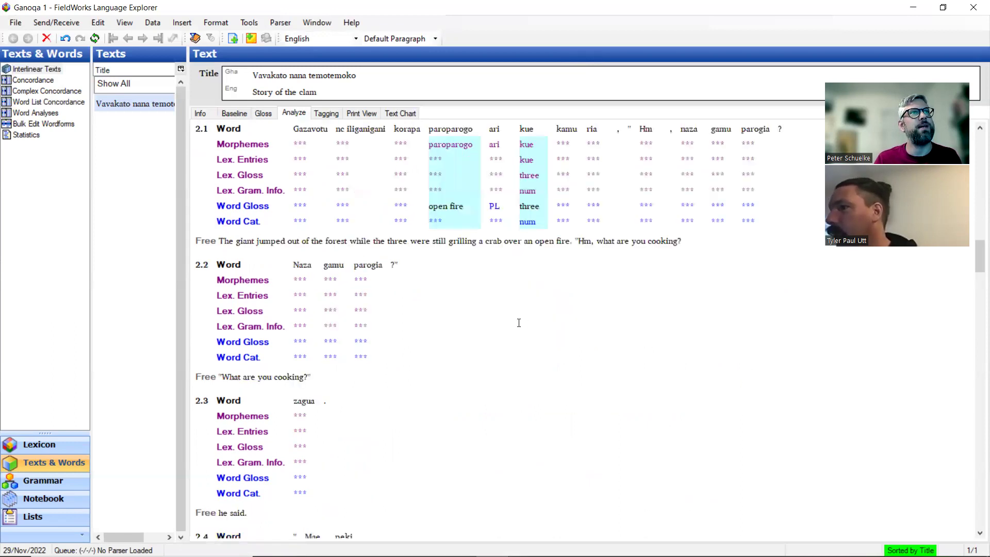
scroll(517, 323, up, 1)
scroll(410, 318, down, 3)
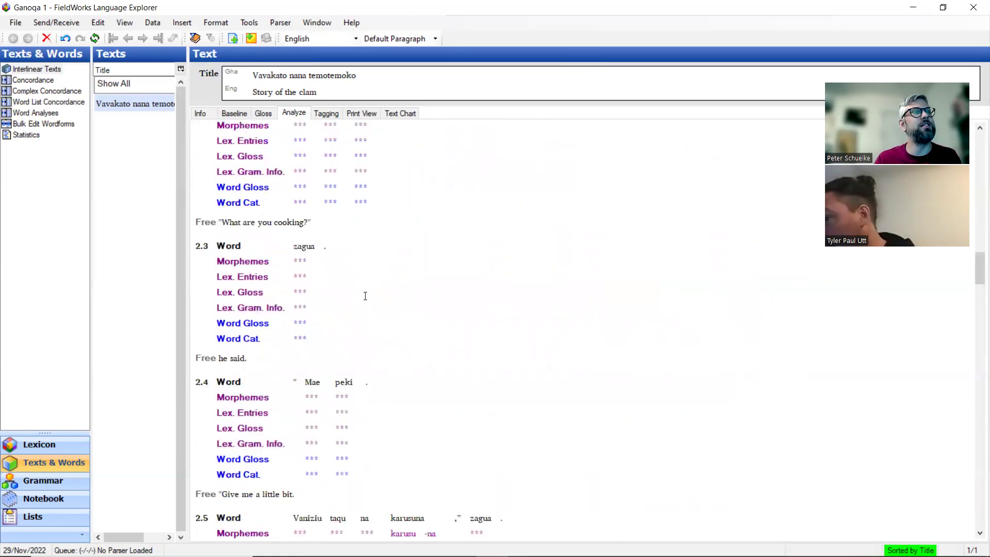
scroll(365, 293, up, 2)
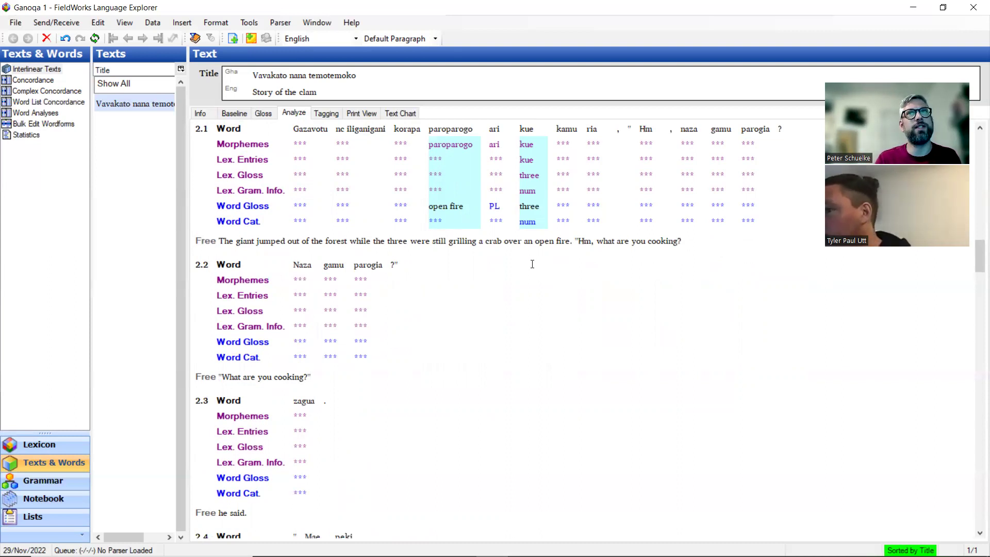
scroll(328, 312, down, 3)
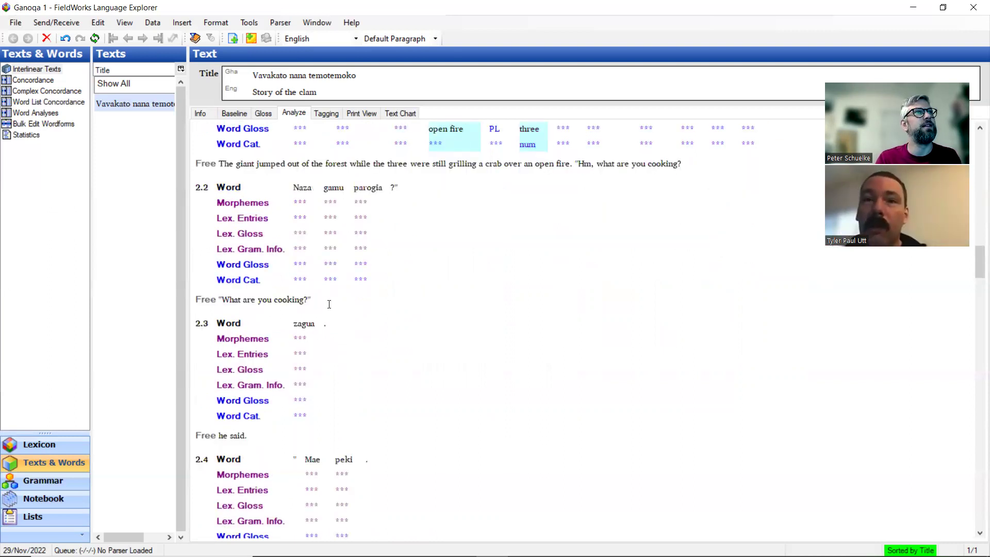
scroll(329, 305, up, 6)
scroll(329, 304, down, 3)
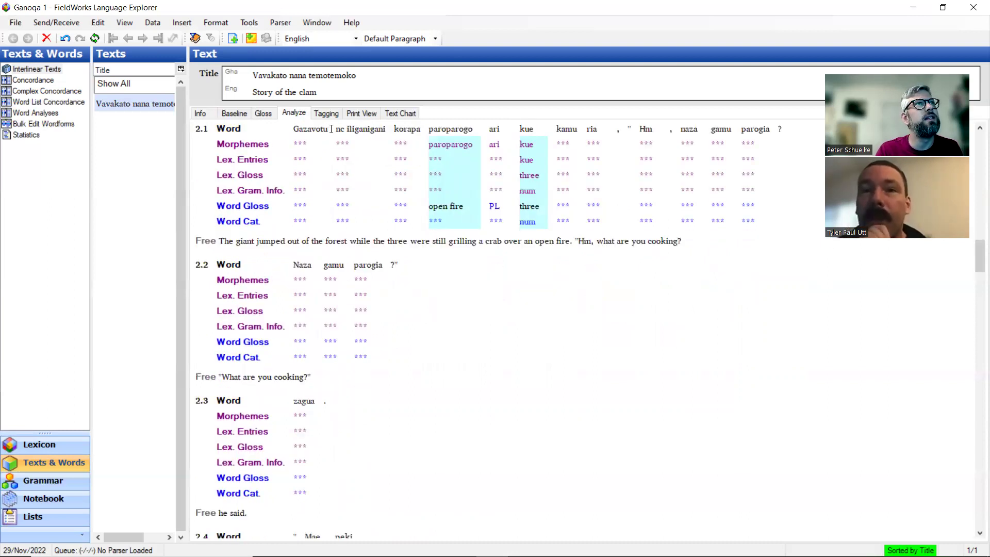
In the second paragraph of the baseline text, write "nc iliganigani" as the single word "nCiliganigani".
click(226, 114)
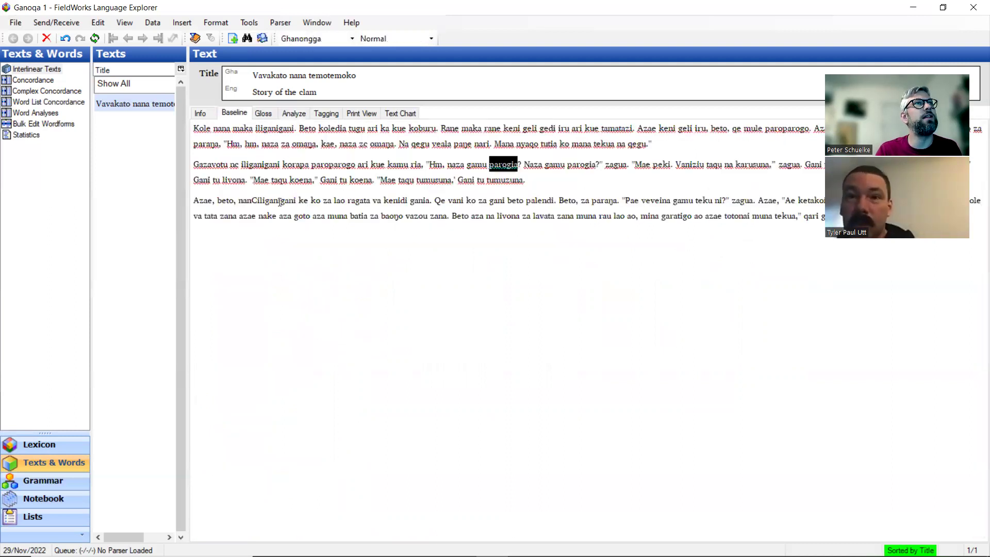
click(242, 166)
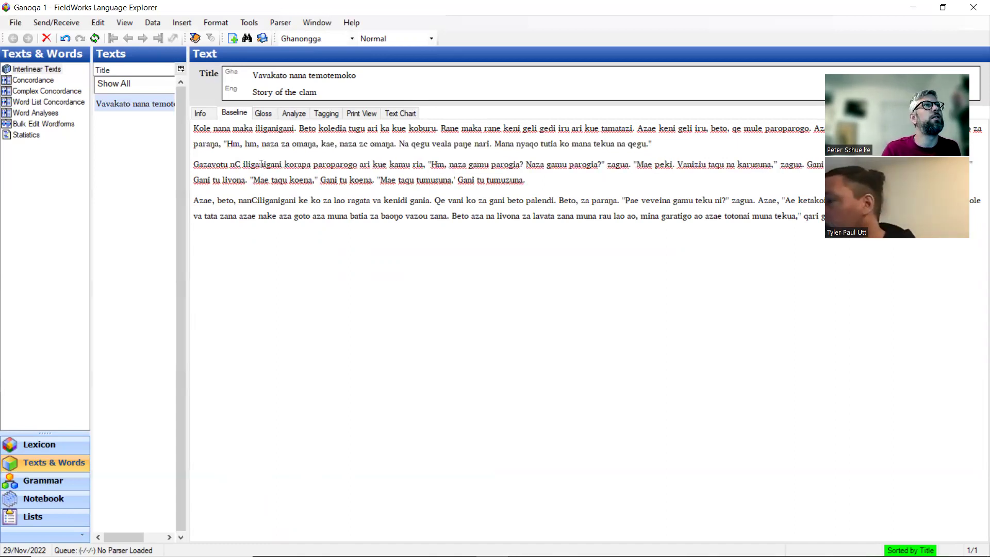
key(BackSpace)
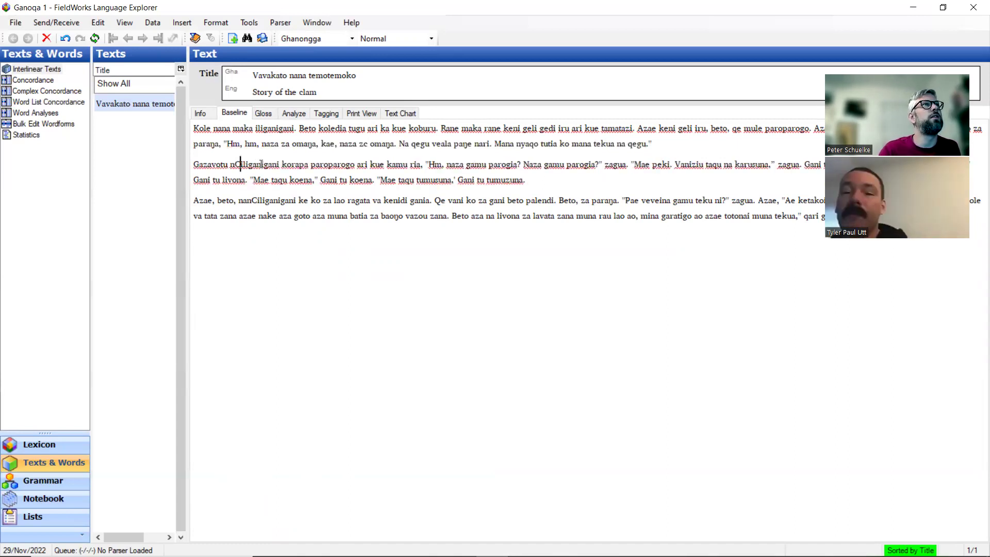
Enter the word gloss "the giant" for "nCiliganigani" in sentence 2.1.
click(270, 115)
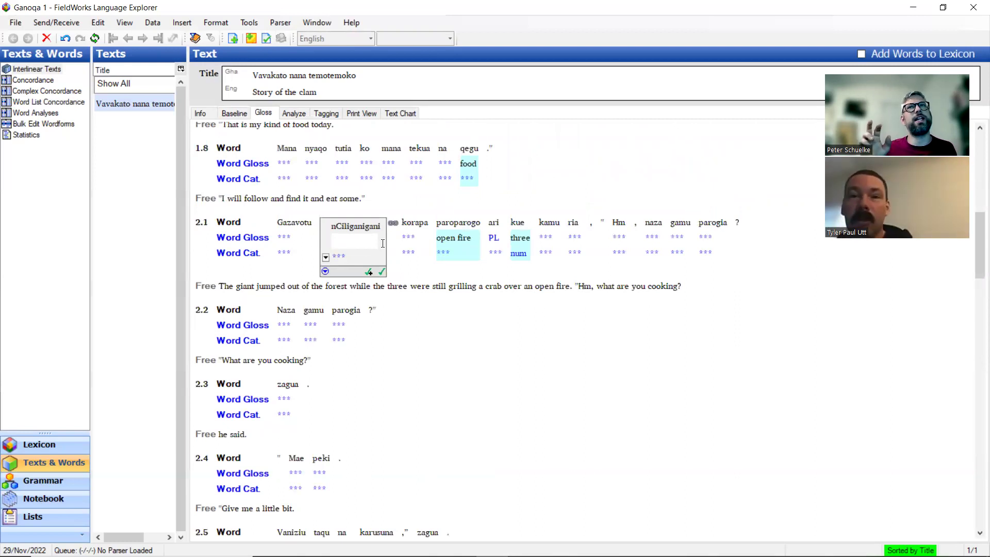
text(the gia)
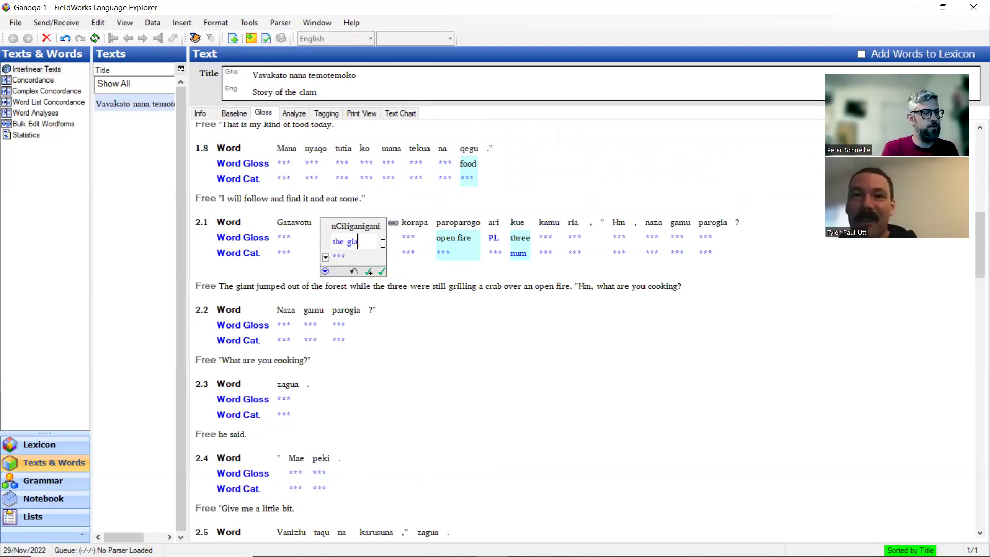
text(nt)
Compare the word glosses and free translations of sentences 1.1 to 2.4 in the Gloss view.
scroll(383, 244, up, 3)
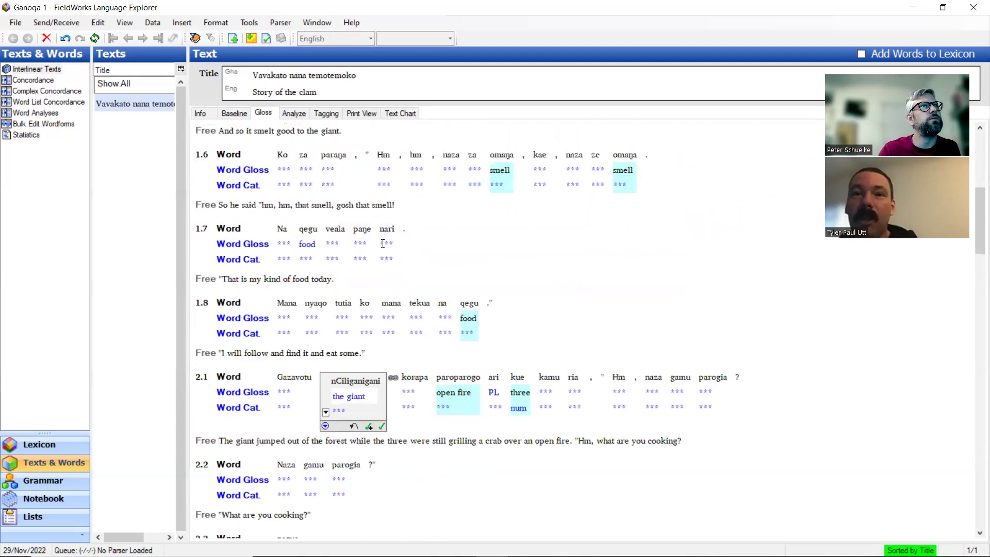
scroll(382, 243, up, 3)
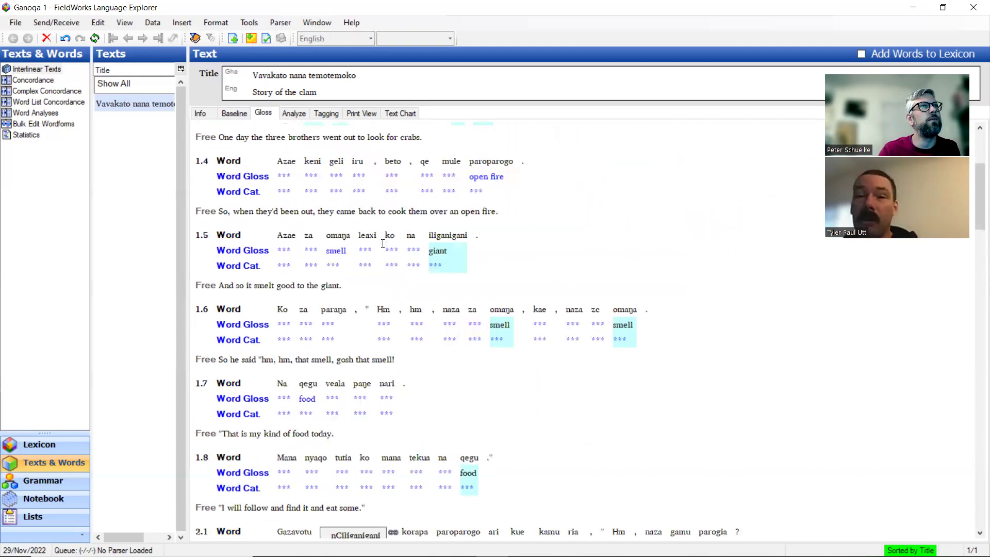
scroll(382, 243, up, 4)
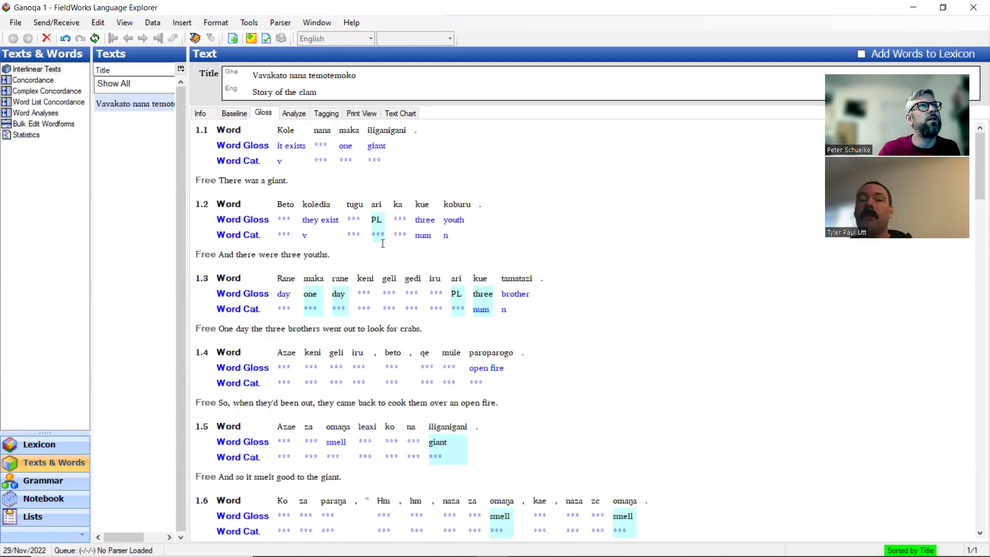
scroll(382, 243, down, 3)
scroll(382, 243, down, 3)
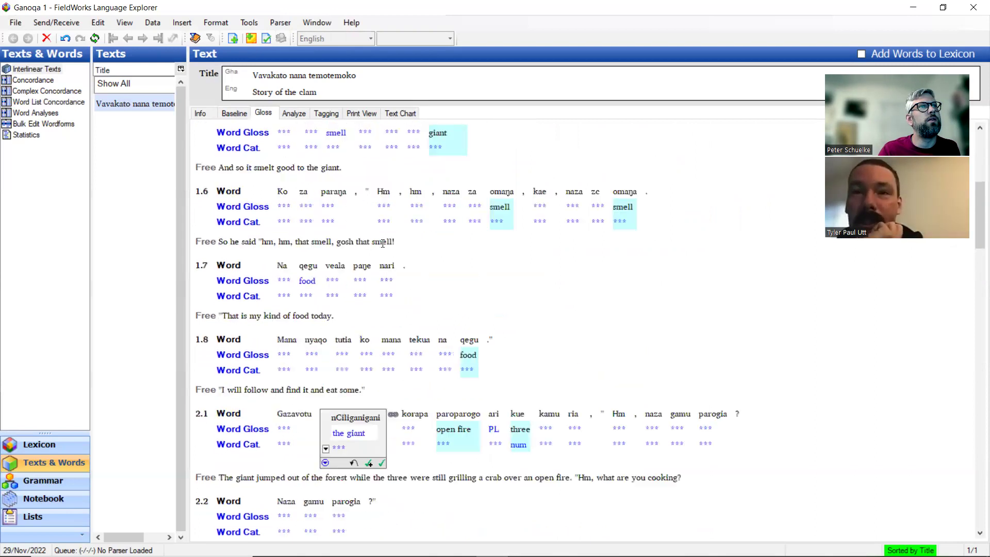
scroll(382, 244, down, 3)
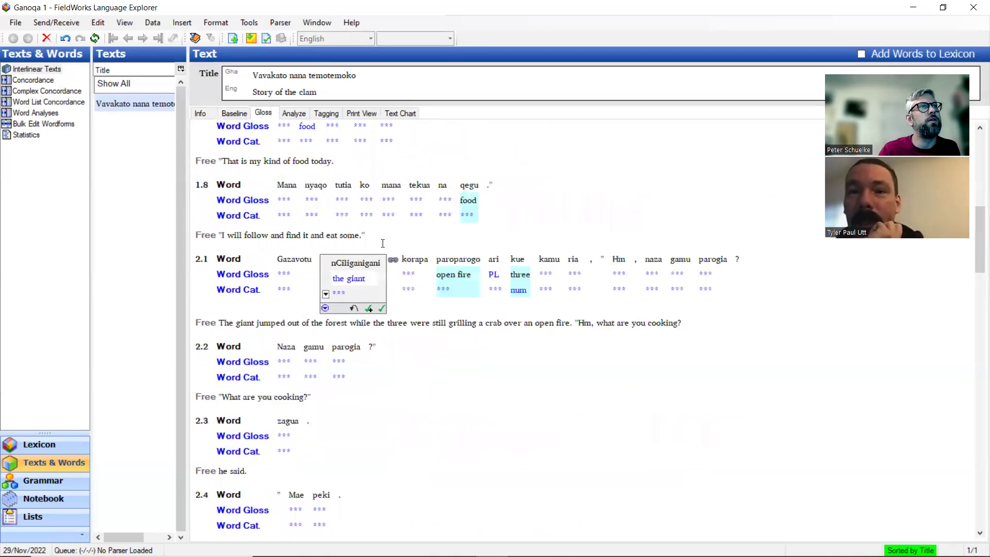
scroll(383, 244, down, 3)
scroll(408, 246, up, 3)
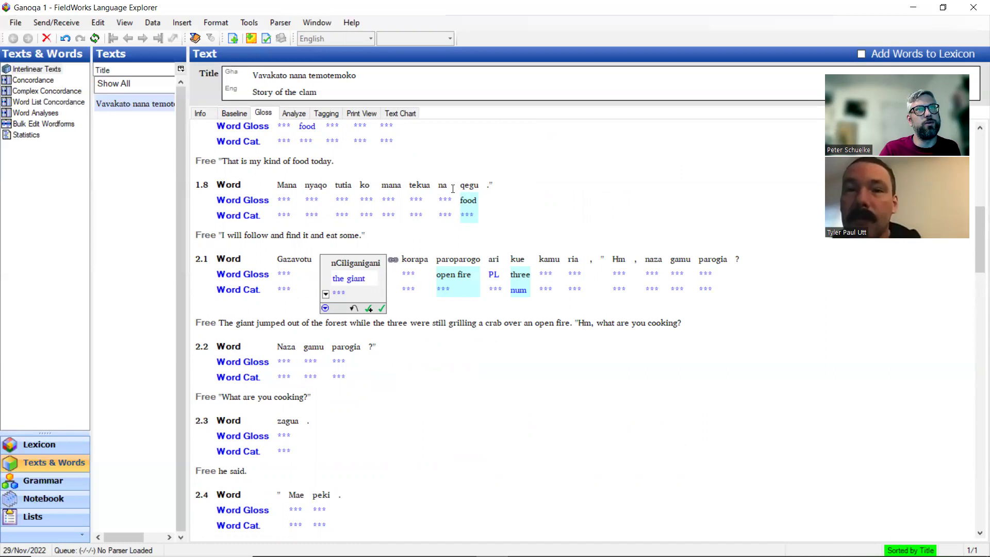
scroll(452, 188, up, 2)
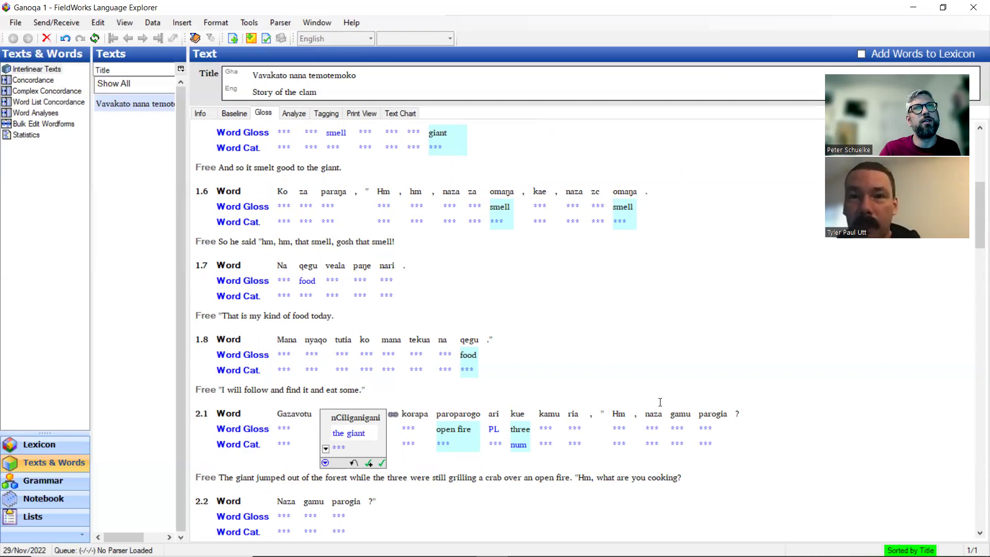
scroll(434, 330, up, 1)
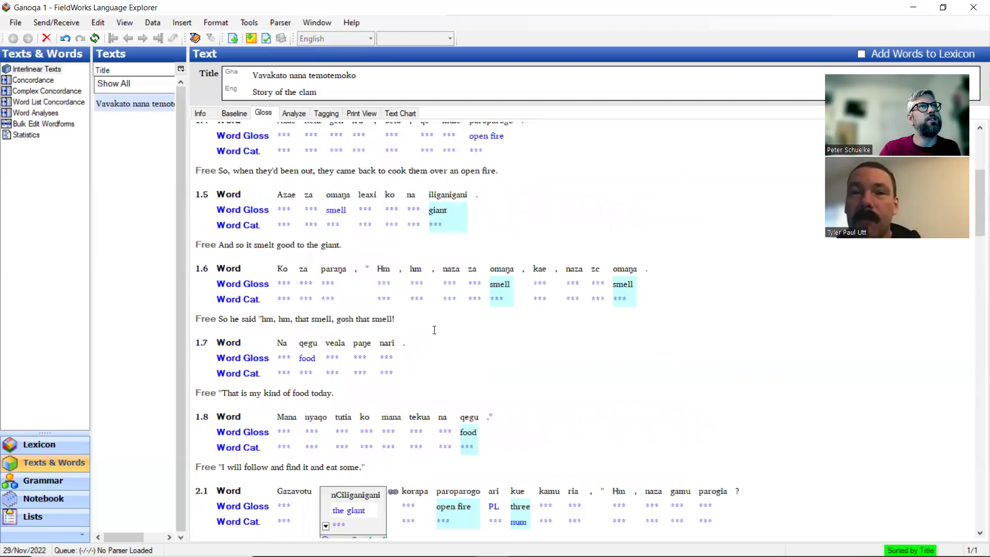
scroll(434, 330, up, 1)
scroll(434, 330, up, 2)
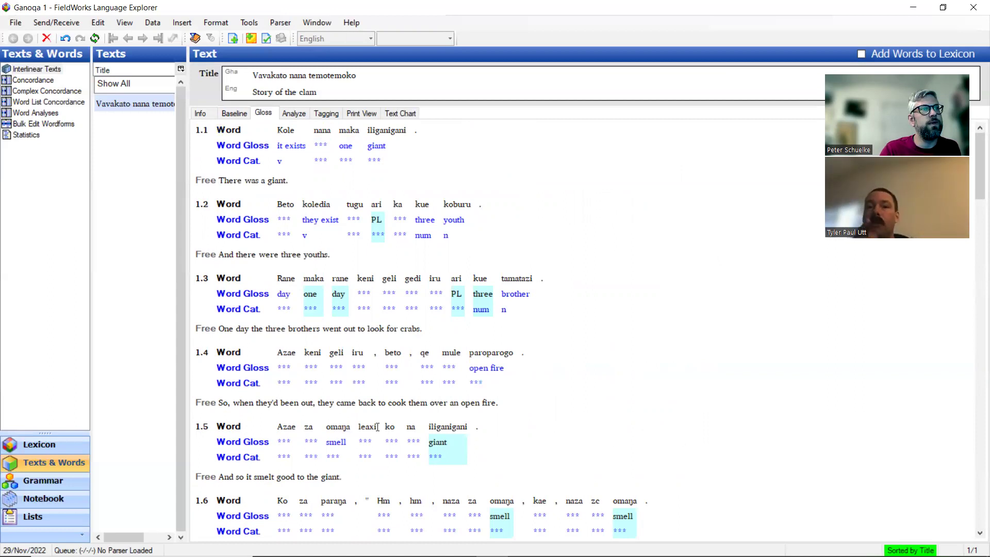
In the baseline text, join the third paragraph to the second with a space between them, and change "leaxi" to "leaXi" in the first.
click(368, 443)
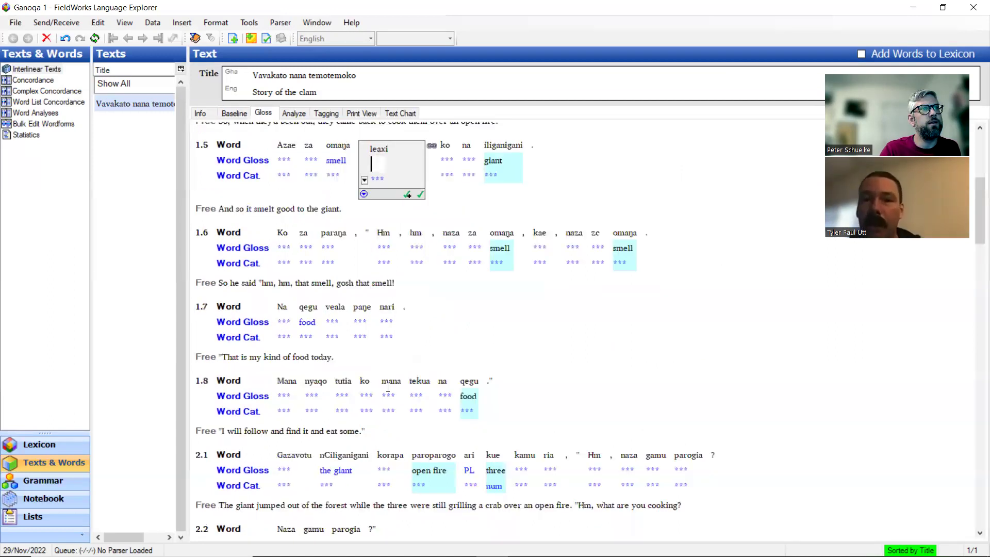
click(227, 112)
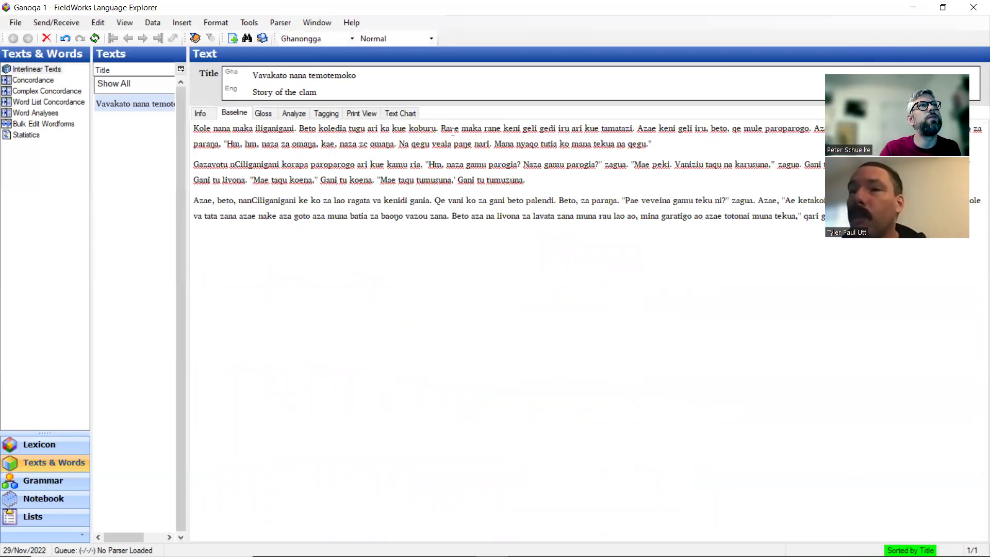
click(193, 202)
key(BackSpace)
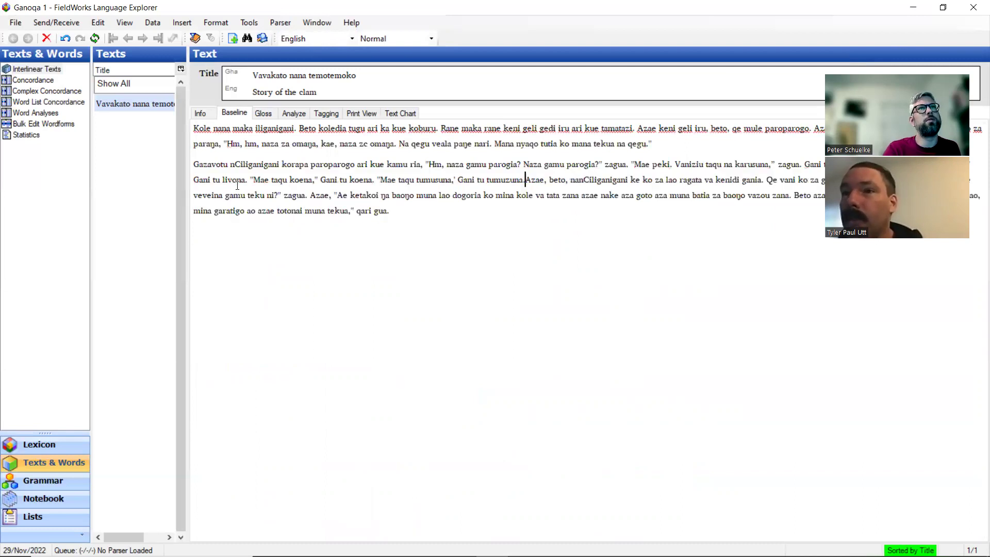
click(296, 144)
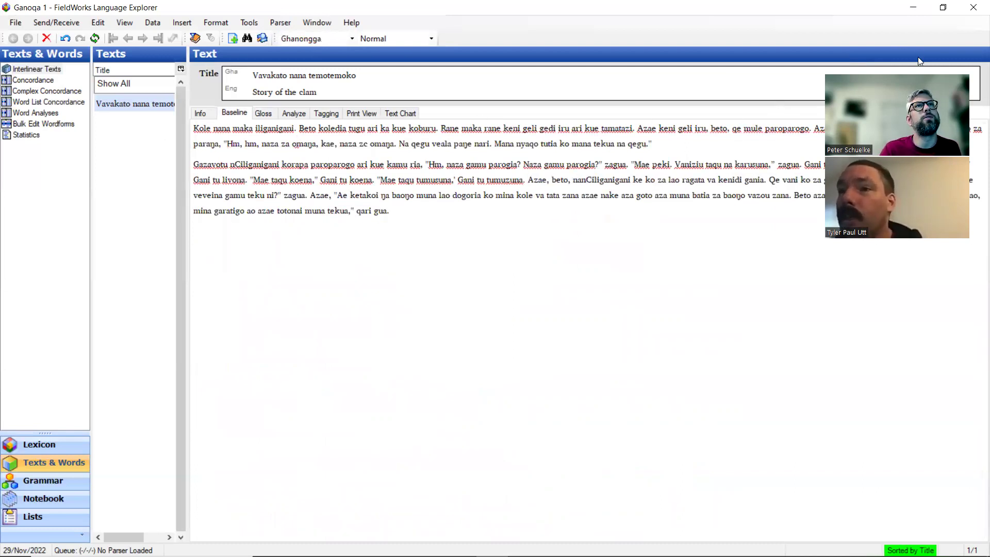
drag(918, 56, 583, 268)
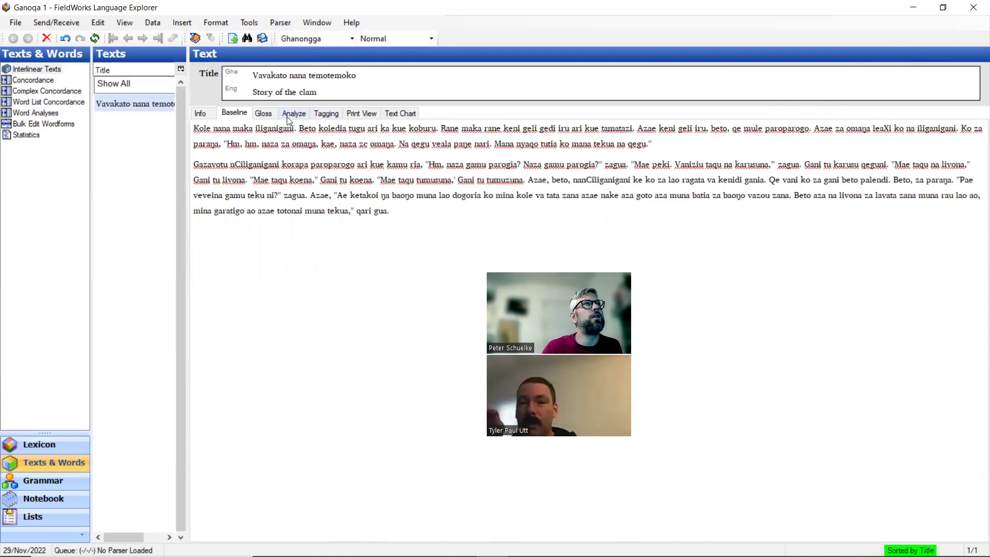
Check the corrected word "leaXi" and its surrounding sentences in the Gloss view, and return to the baseline text.
click(263, 113)
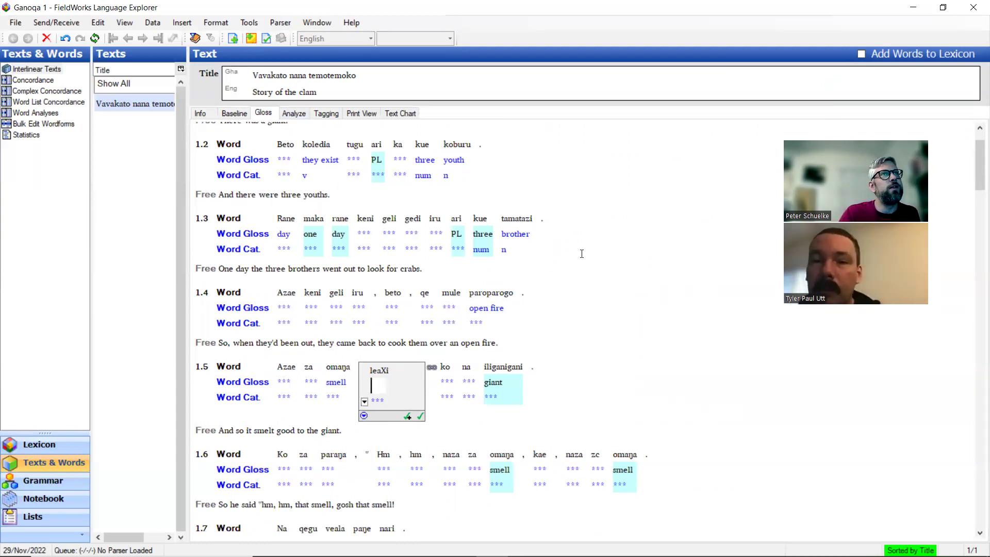
scroll(624, 242, down, 3)
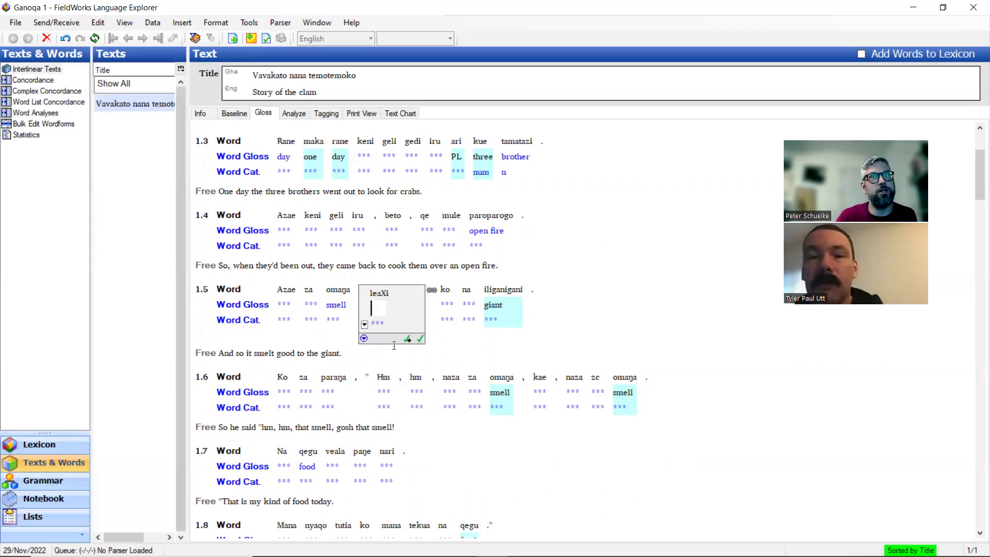
scroll(394, 345, down, 3)
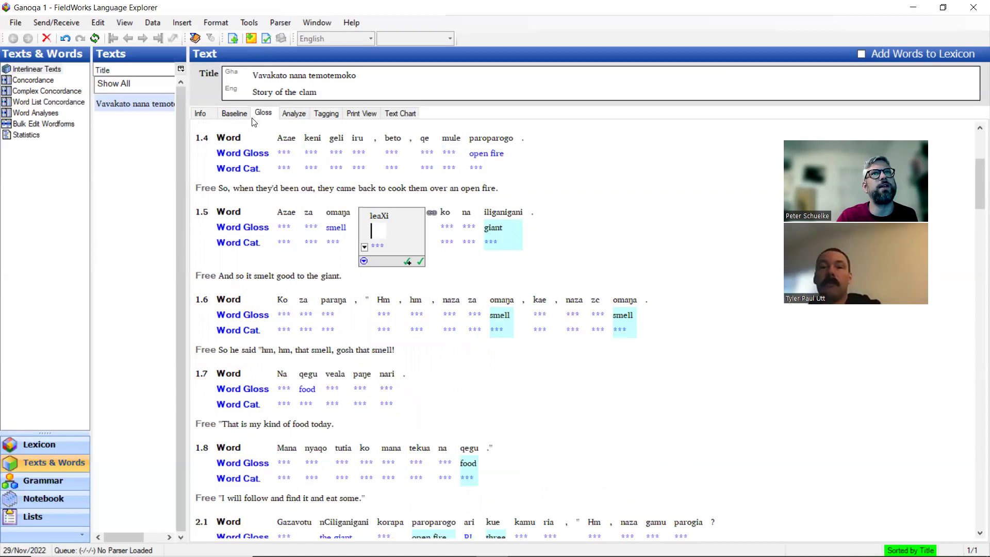
click(236, 113)
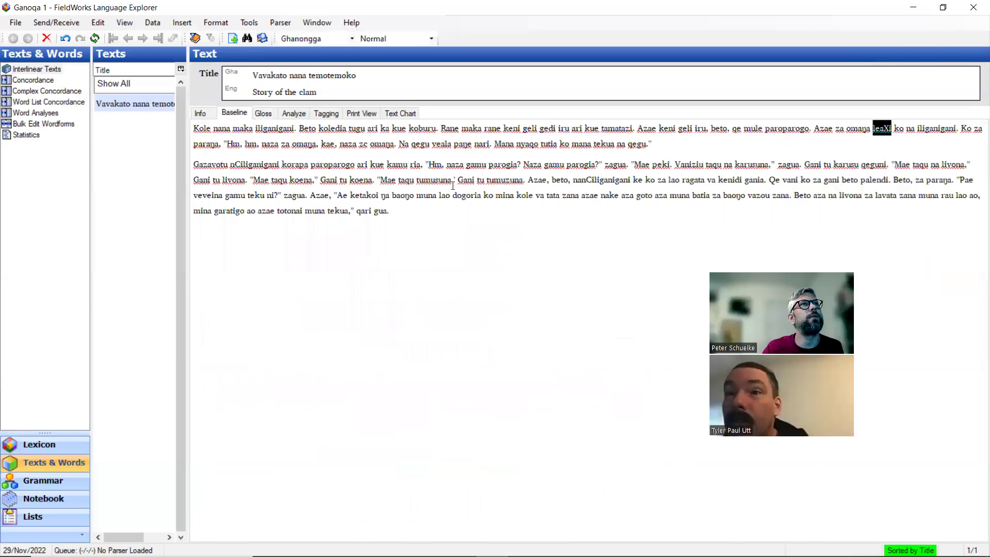
In the baseline text's first paragraph, change the second "za omaŋa" of the giant's quoted speech to "zComaŋa".
click(369, 144)
key(BackSpace)
key(BackSpace)
text(C)
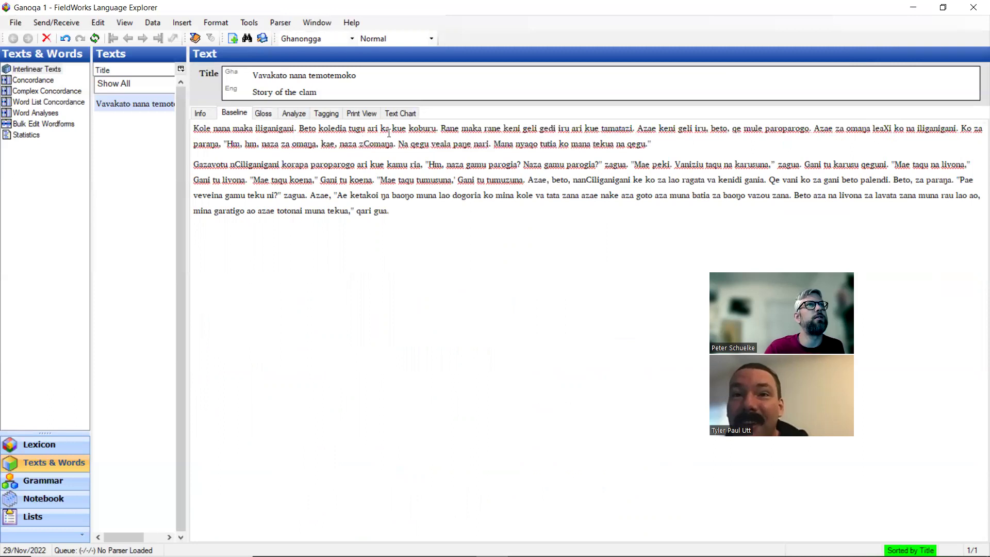
Check the corrected word "zComaŋa" in the Gloss view and review the glosses and free translations of sentences 1.2 to 2.11.
click(268, 114)
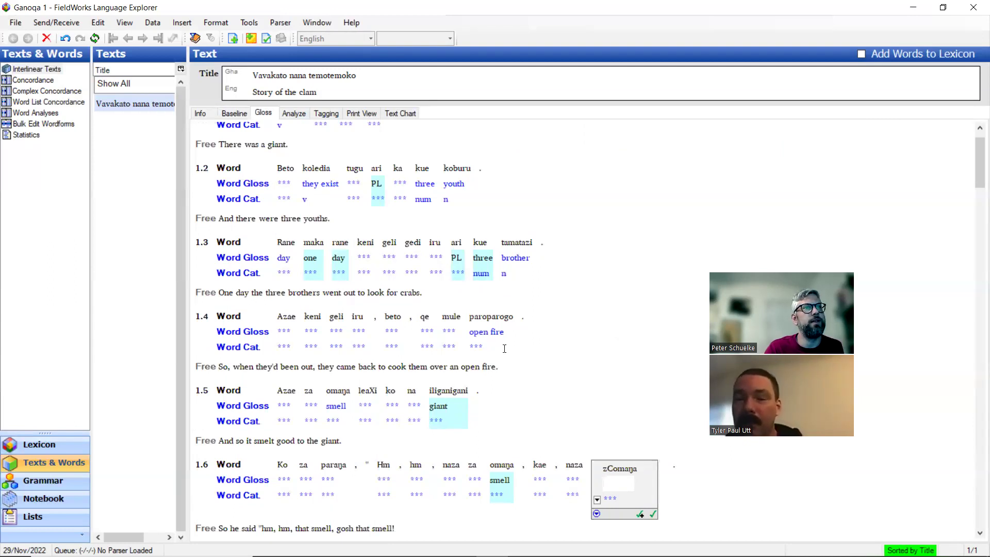
scroll(547, 322, down, 3)
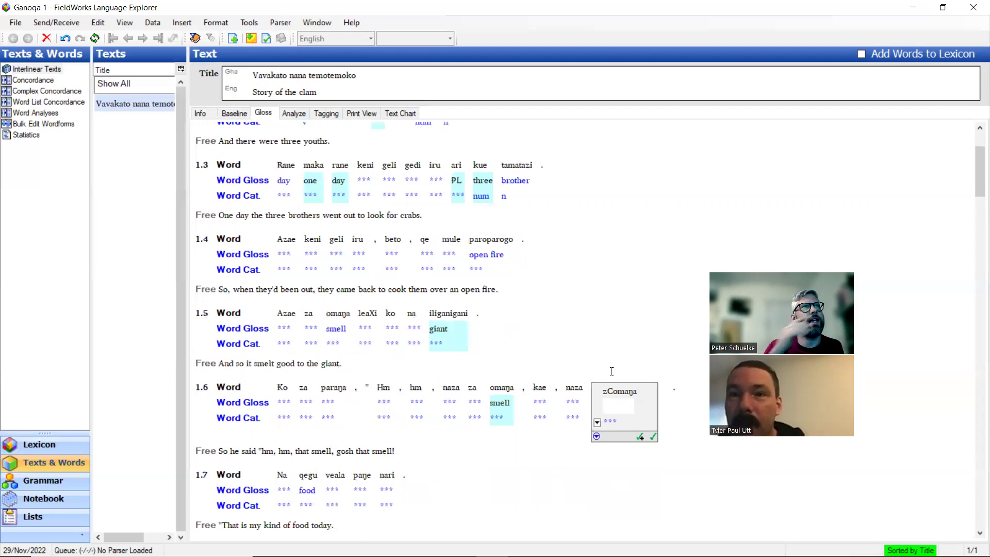
scroll(601, 369, down, 9)
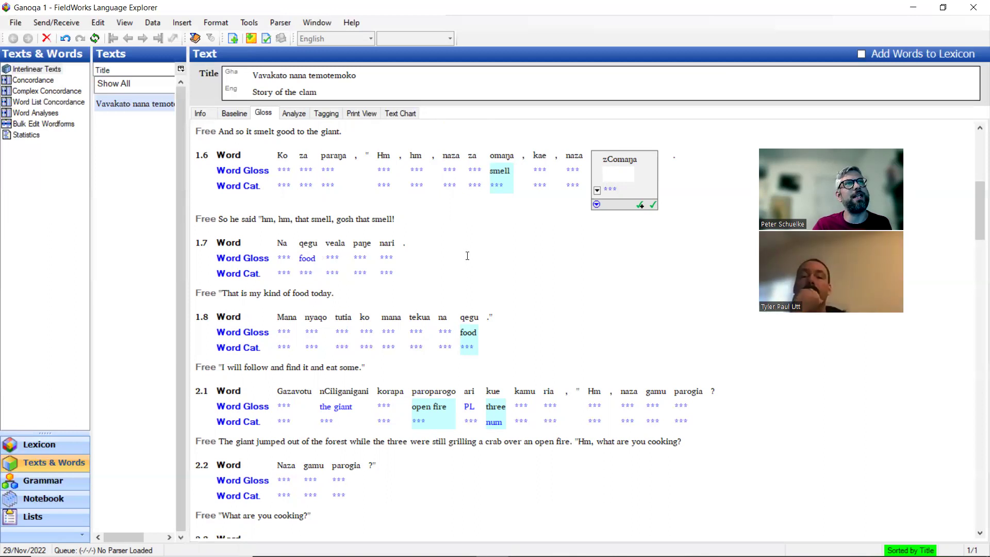
scroll(467, 256, up, 6)
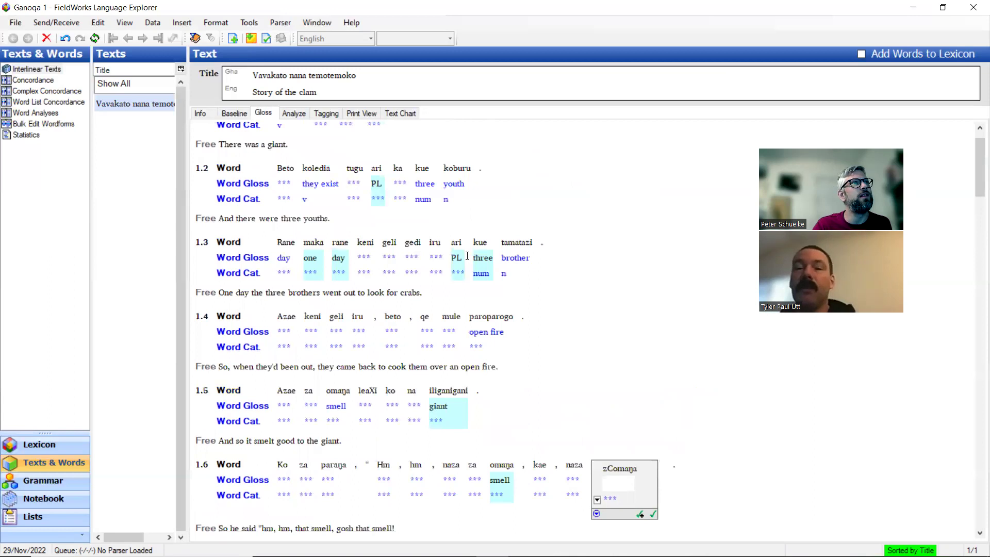
scroll(467, 256, down, 10)
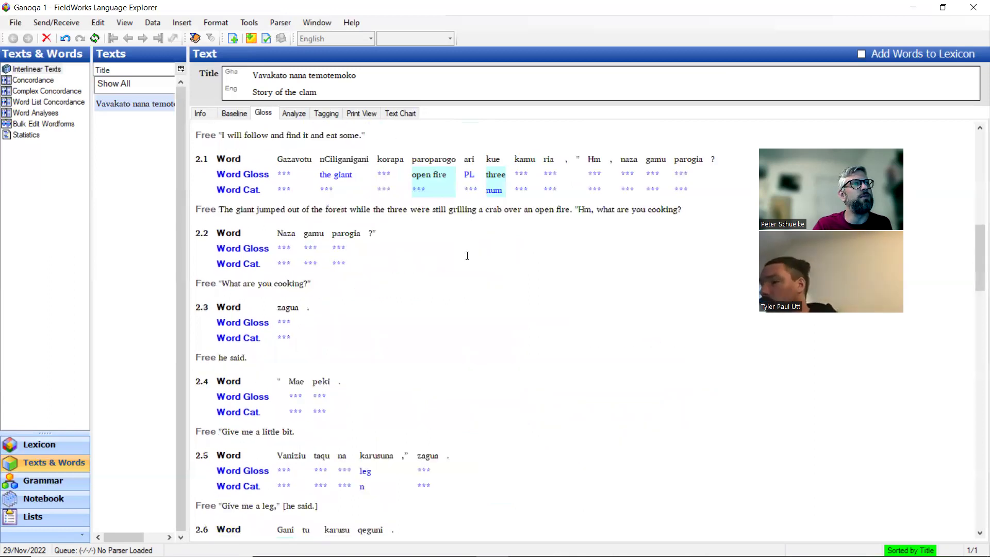
scroll(467, 256, down, 6)
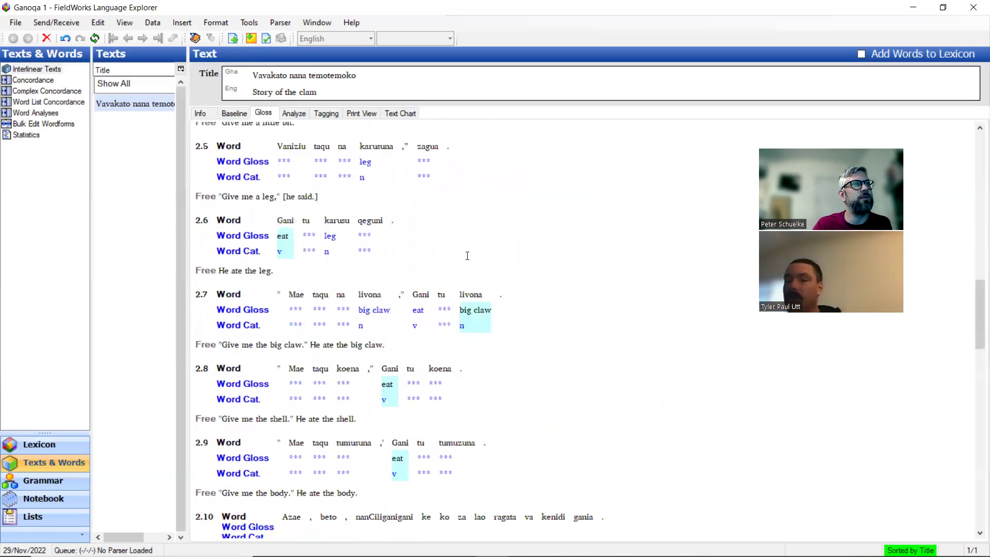
scroll(467, 256, down, 2)
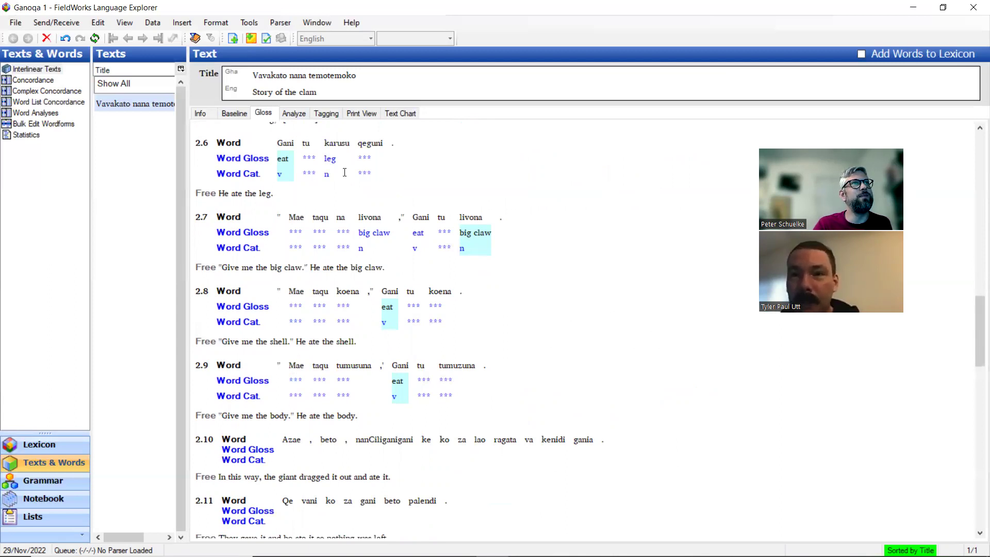
Examine the morpheme, lexical entry and gloss lines of sentences 1.5 to 2.11 in the Analyze view.
click(294, 113)
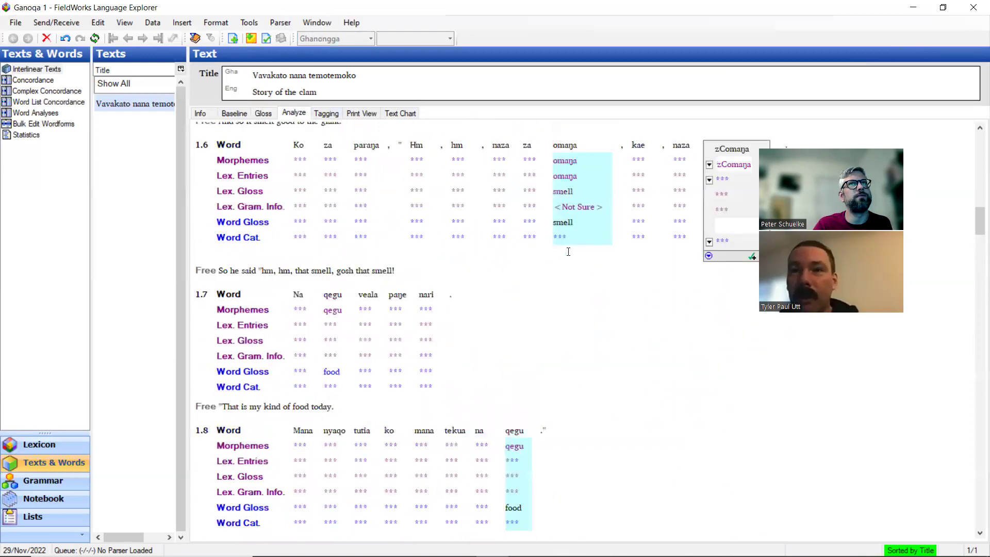
drag(873, 148, 931, 173)
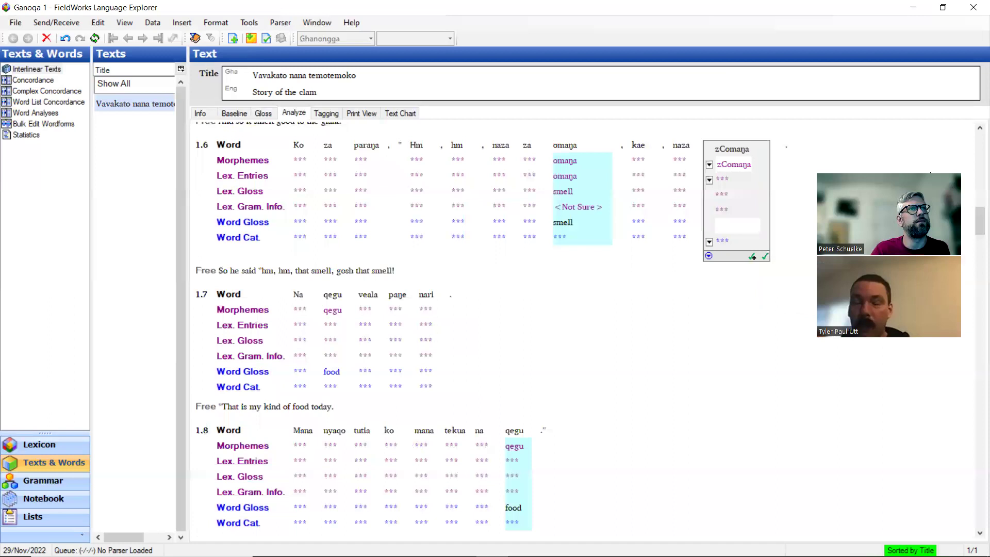
scroll(621, 260, down, 3)
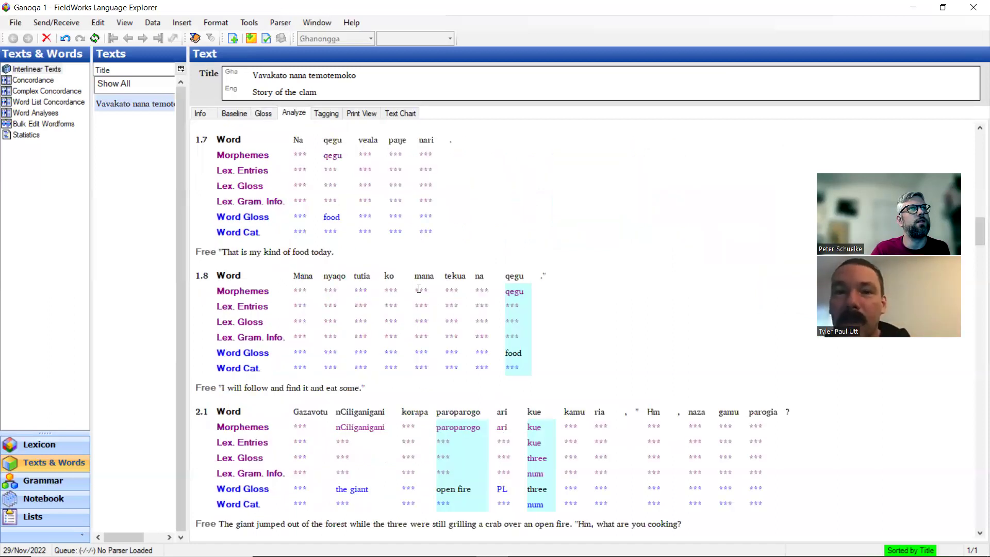
scroll(419, 289, up, 3)
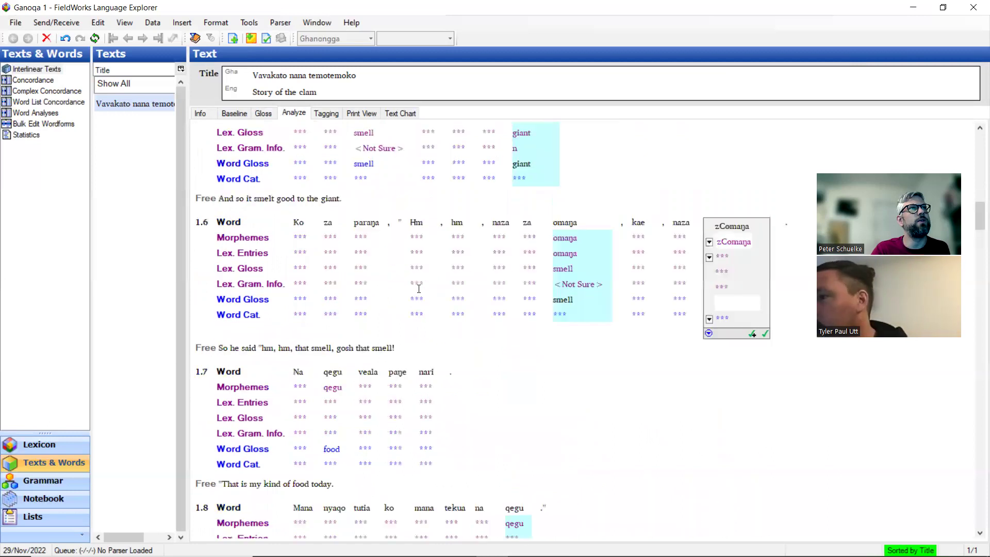
scroll(419, 289, up, 1)
scroll(418, 289, down, 6)
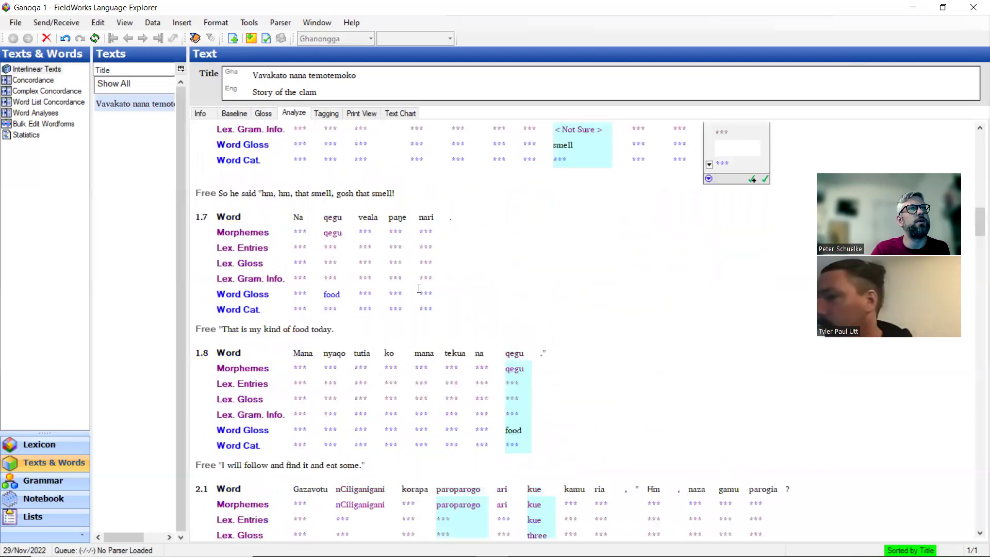
scroll(419, 289, down, 3)
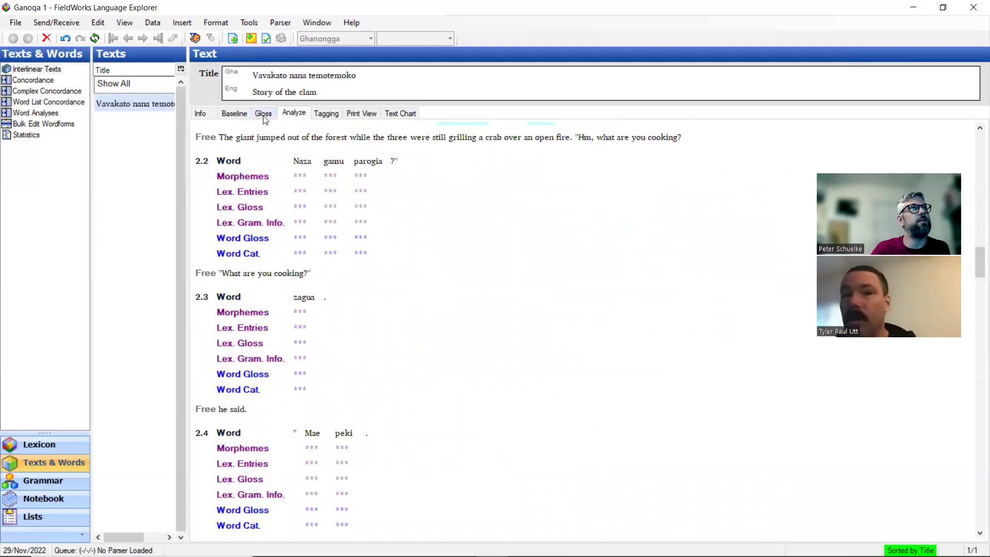
scroll(409, 276, down, 5)
scroll(433, 275, down, 4)
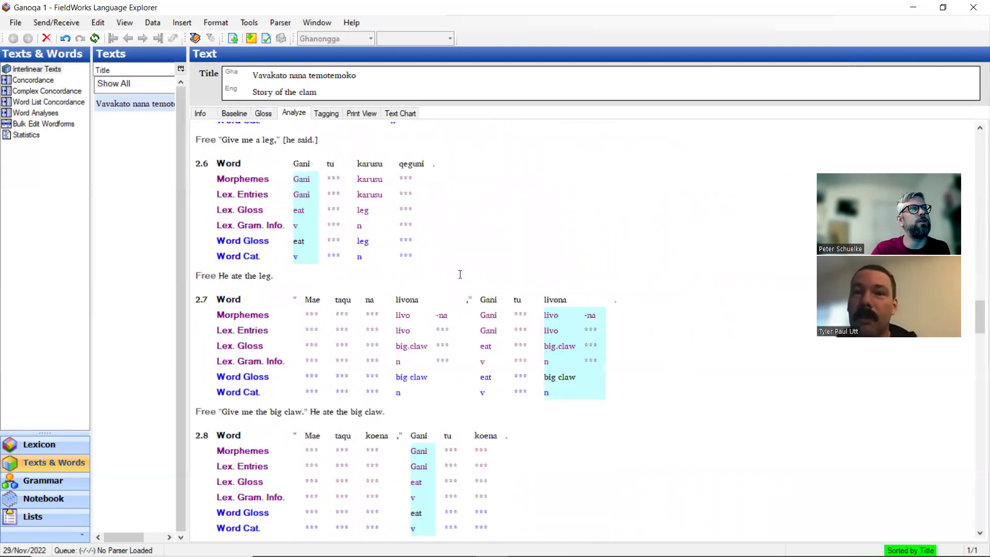
scroll(488, 277, down, 2)
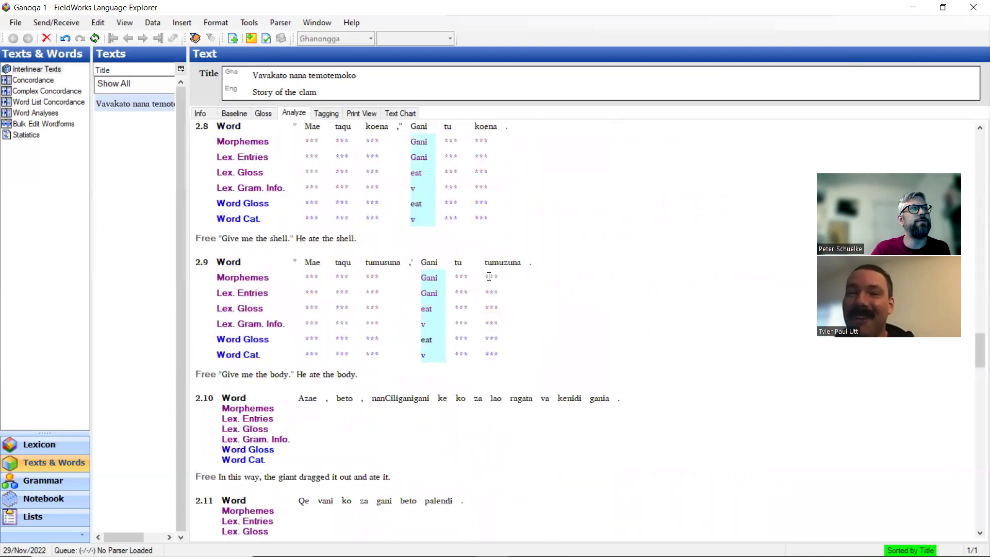
scroll(489, 276, down, 1)
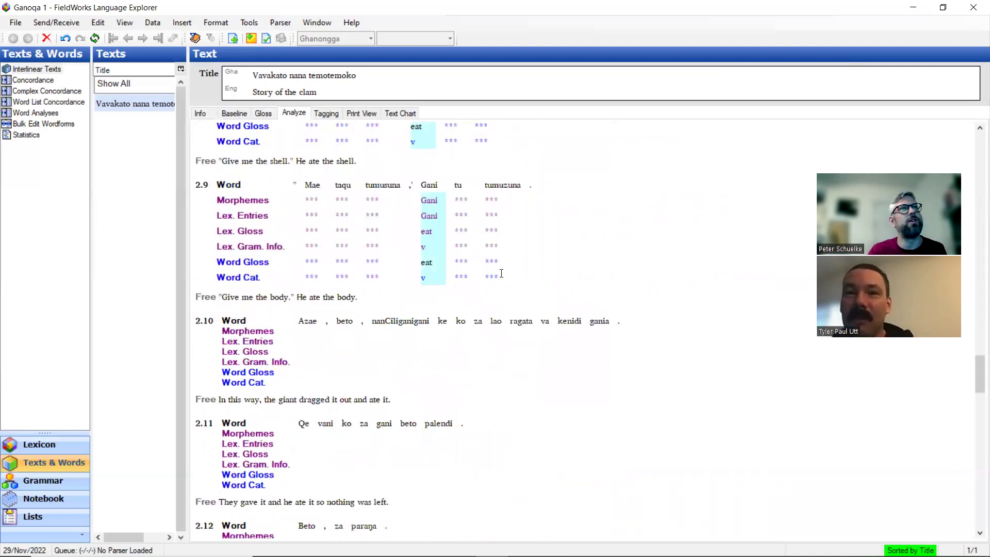
In sentence 2.9, split "tumusuna" into the morphemes "tumusu -na" and "tumuzuna" into "tumuzu -na".
click(401, 201)
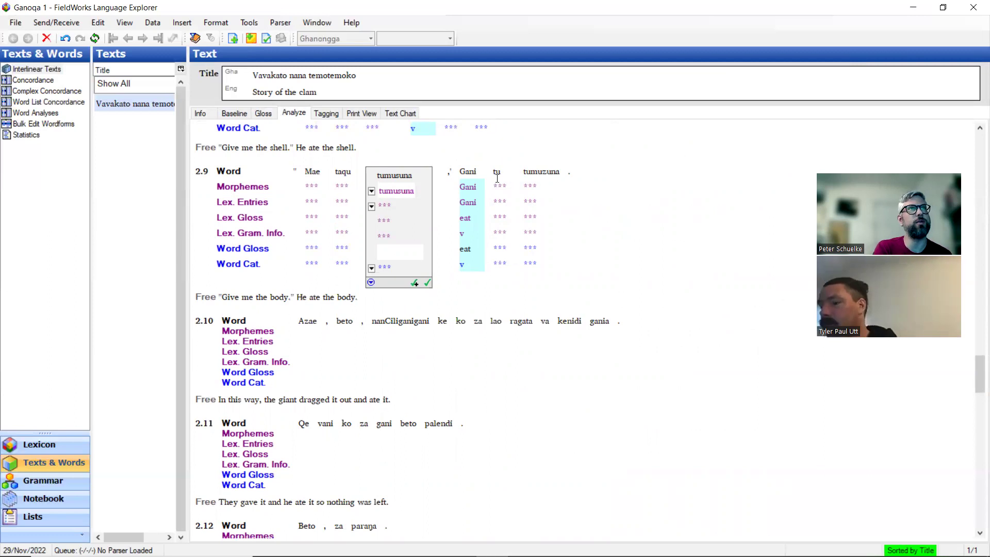
text(-)
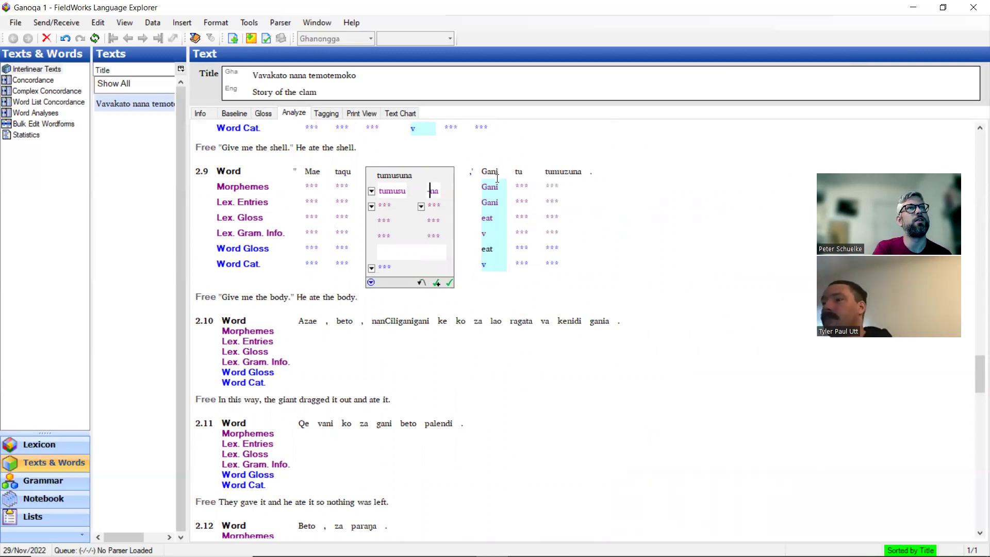
click(569, 182)
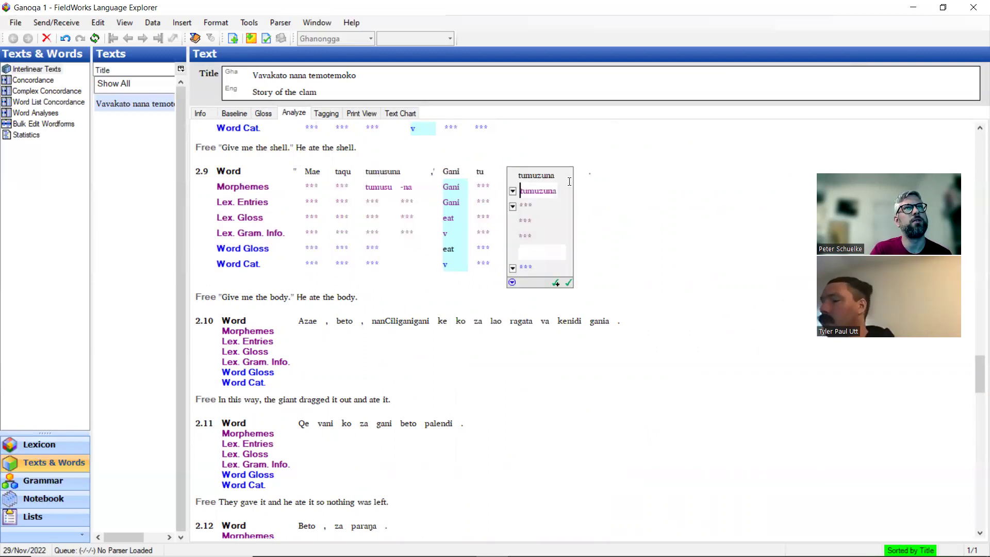
click(554, 189)
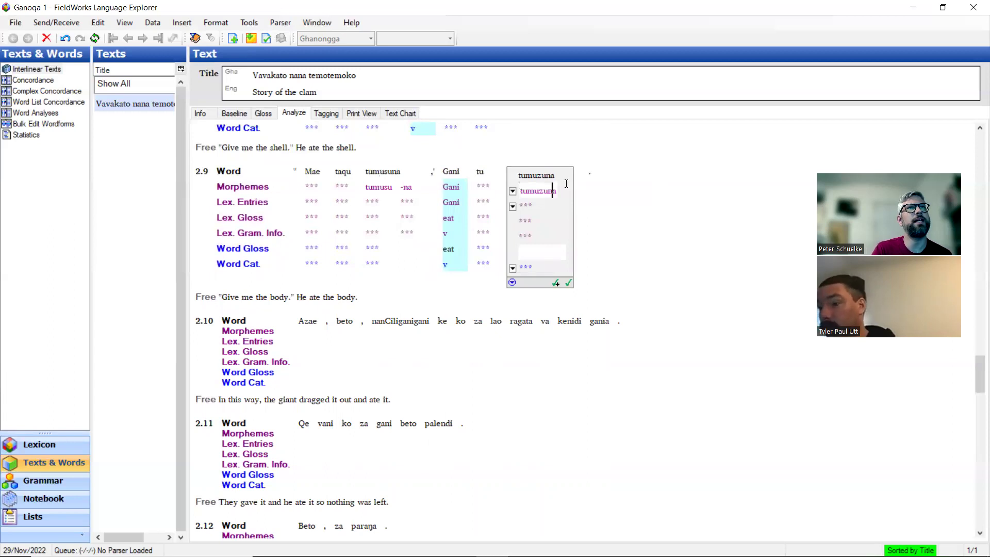
key(Left)
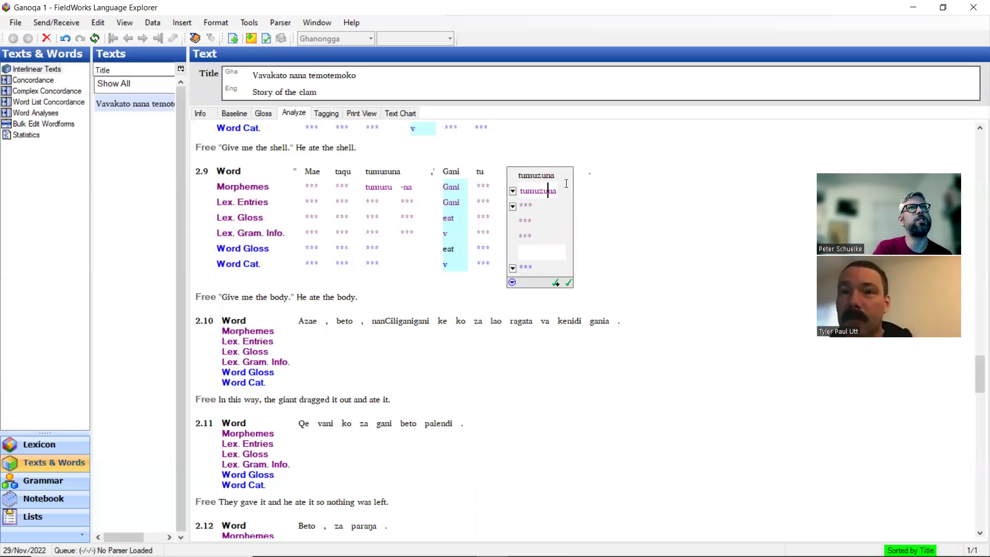
text(-)
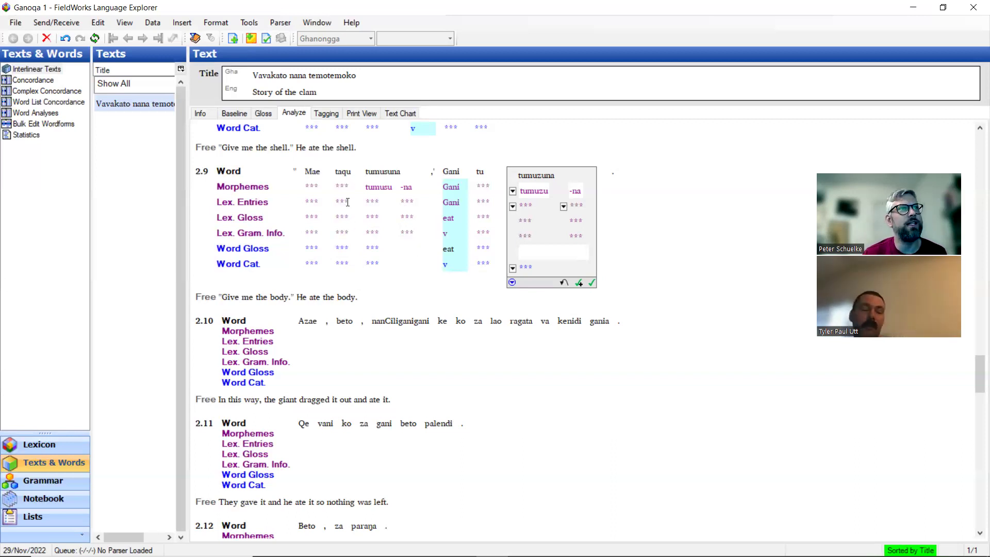
Look at the morpheme-break and lexical-entry options for "tumusuna" in sentence 2.9, and compare its analysis with sentences 2.7 and 2.8.
click(364, 186)
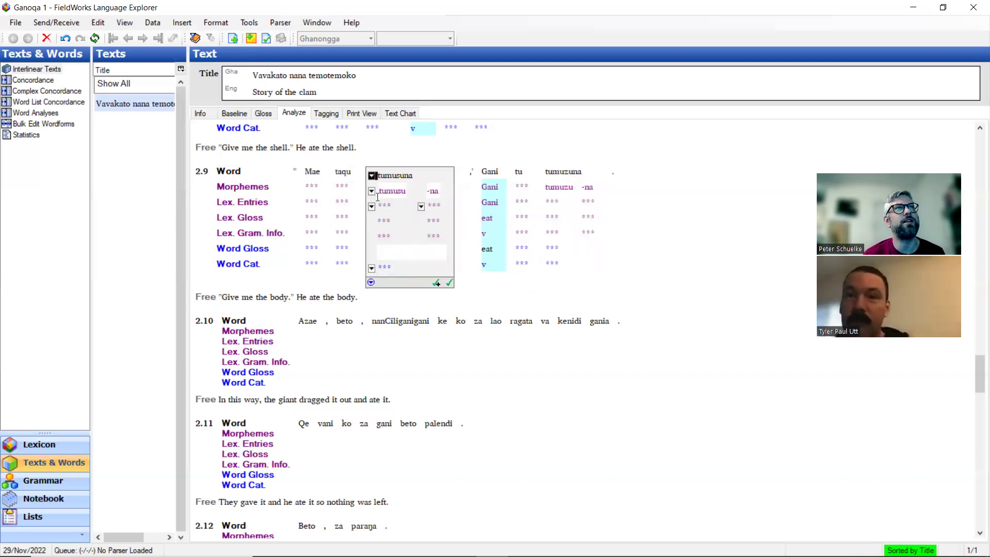
click(372, 191)
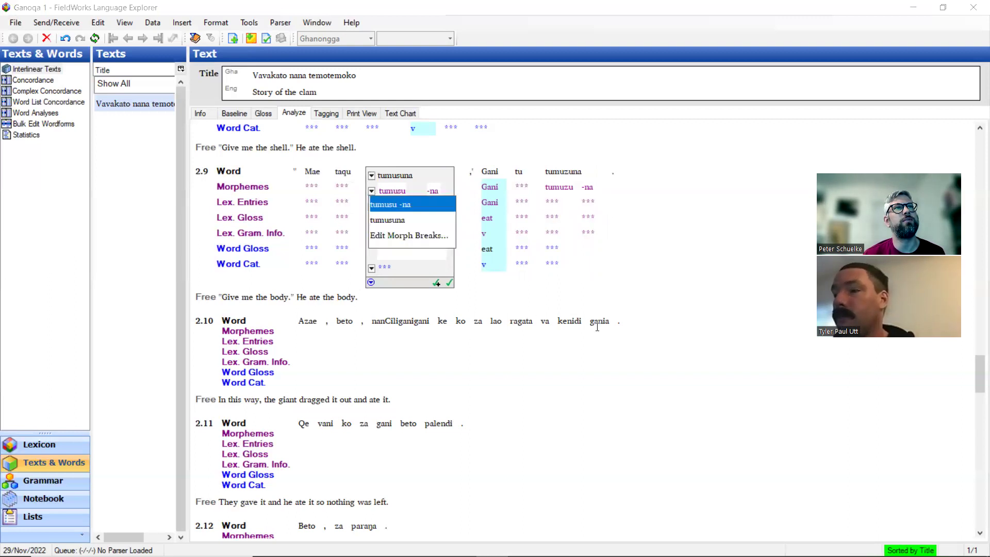
click(373, 205)
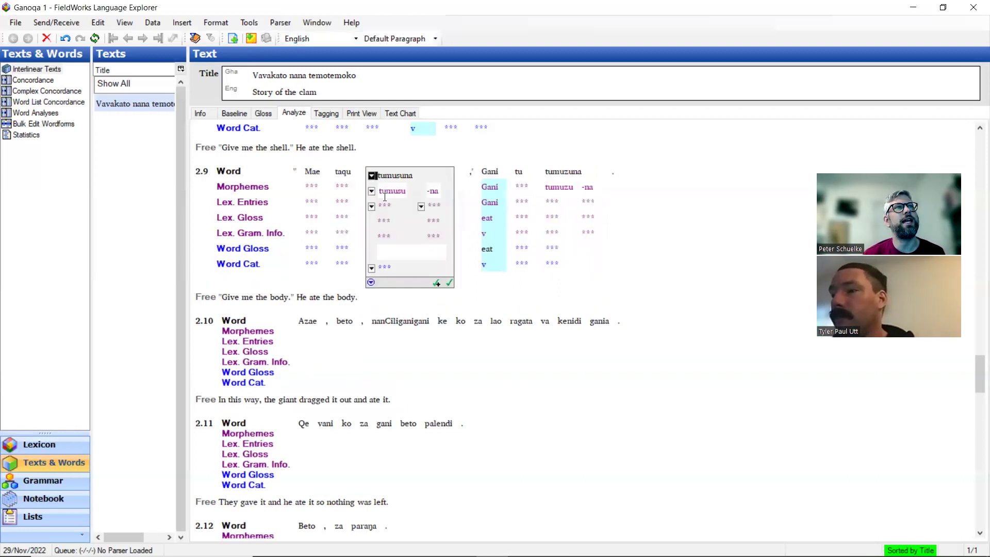
click(373, 207)
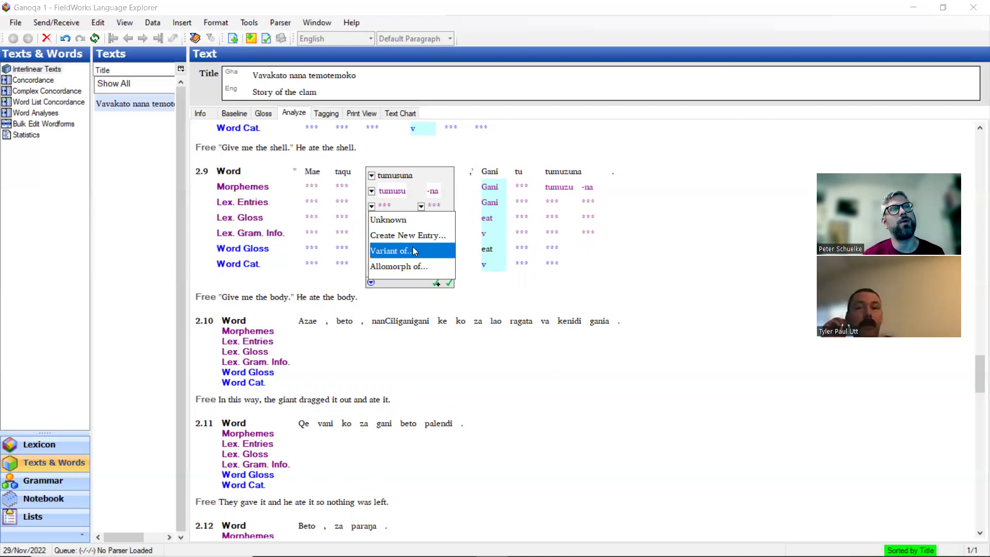
click(375, 300)
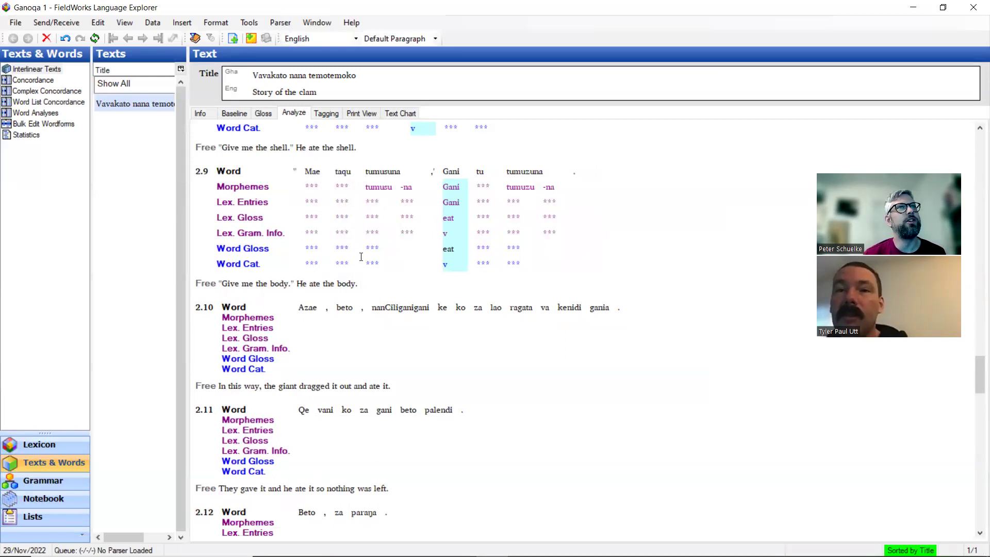
scroll(378, 199, up, 5)
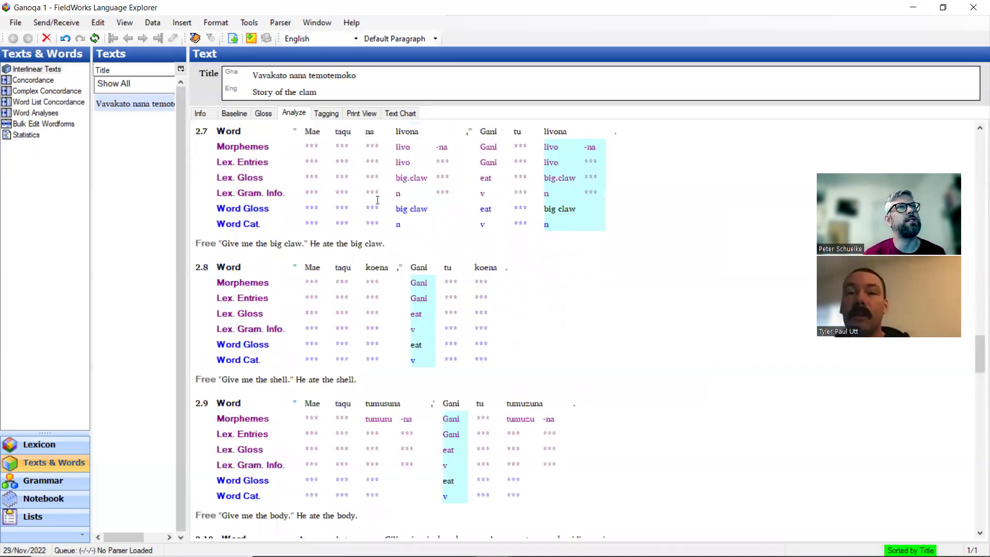
scroll(377, 200, down, 2)
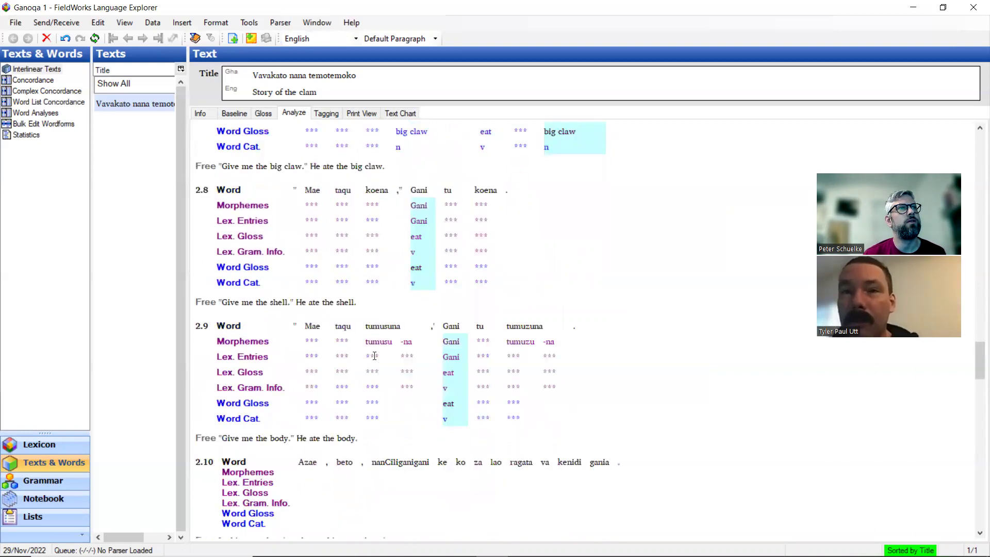
Create a lexical entry for the stem "tumusu" in sentence 2.9 with the gloss "body" and the category Noun.
click(342, 341)
click(436, 356)
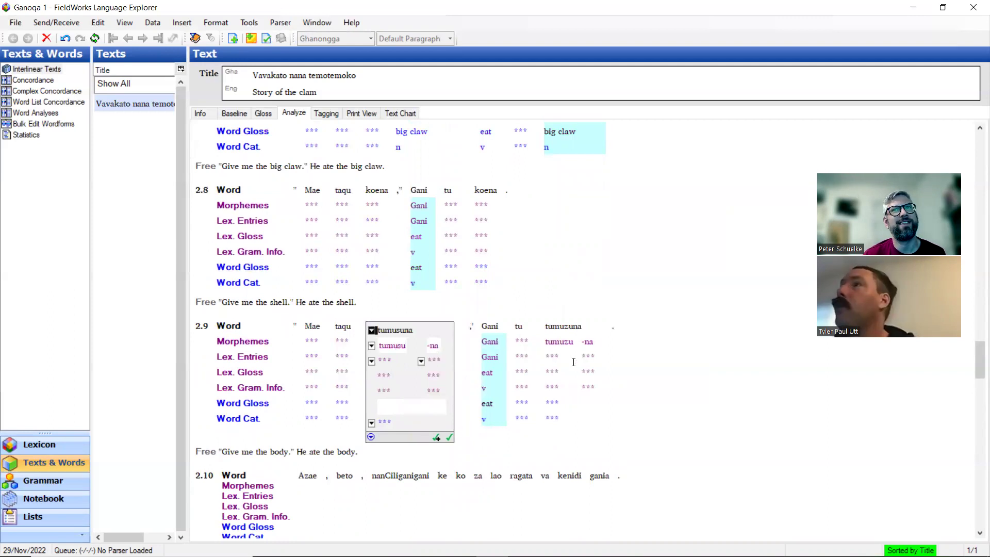
click(371, 361)
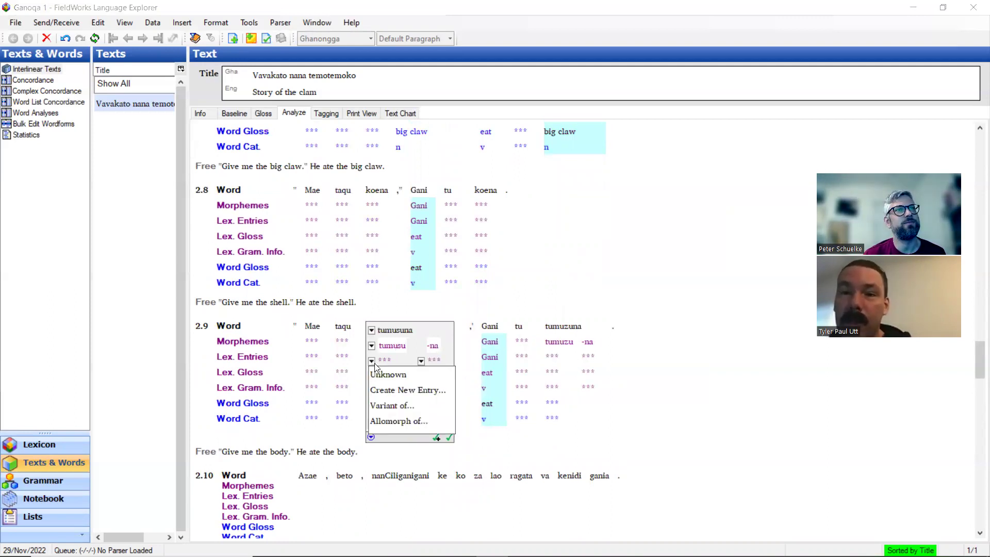
click(396, 396)
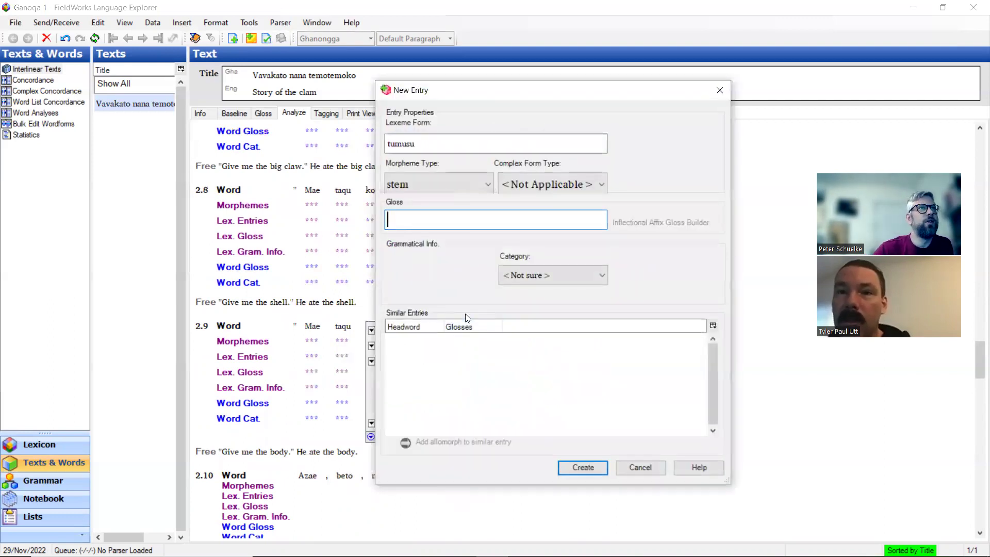
text(bosy)
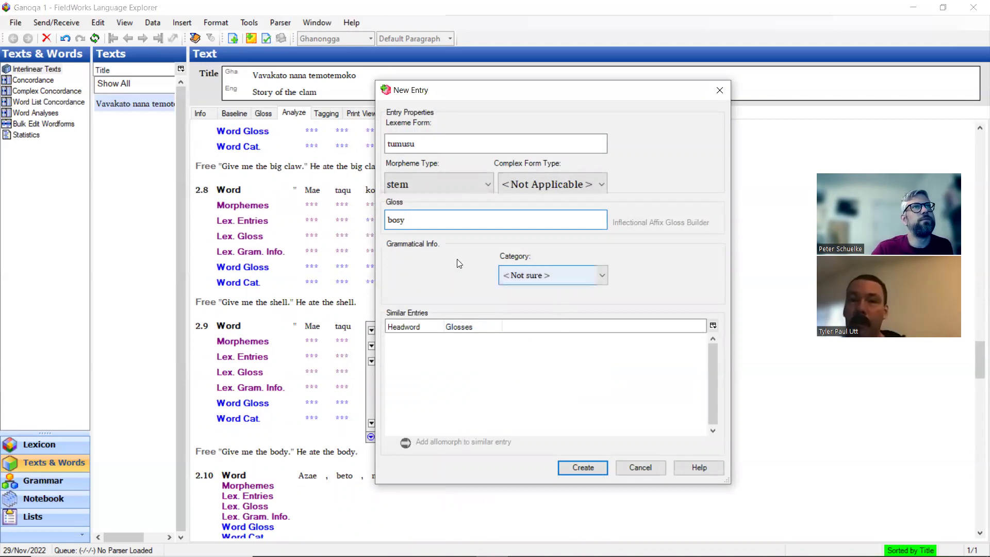
key(BackSpace)
key(BackSpace)
text(dy)
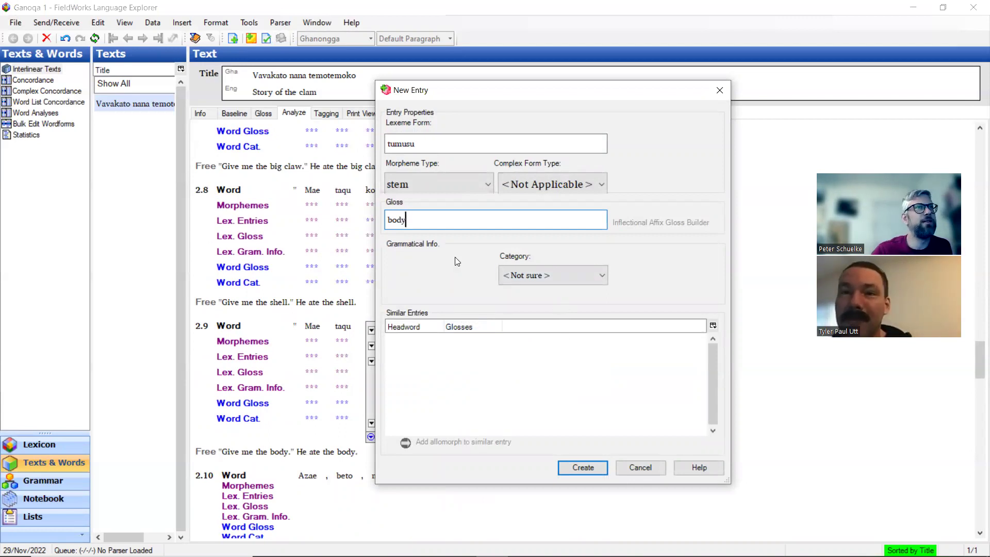
click(559, 269)
click(531, 297)
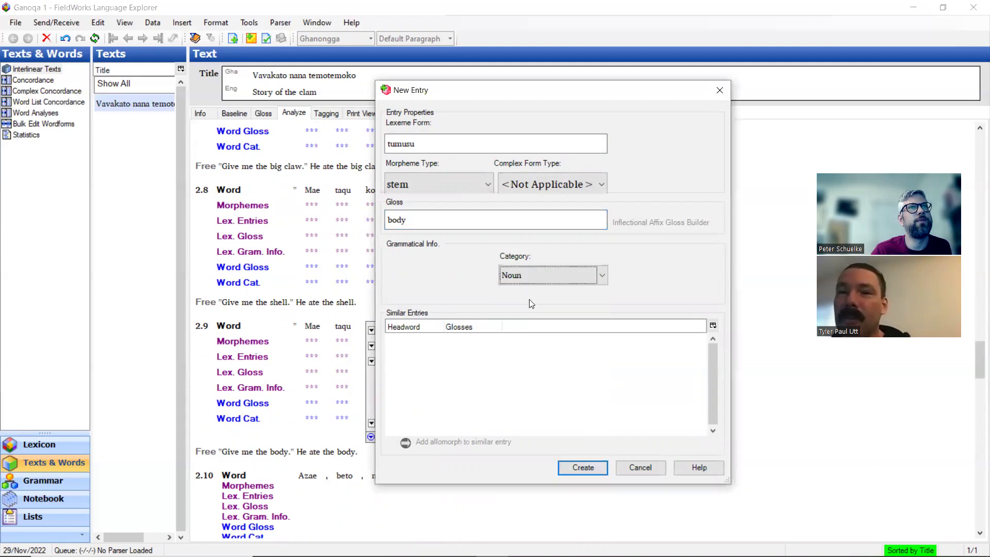
click(567, 464)
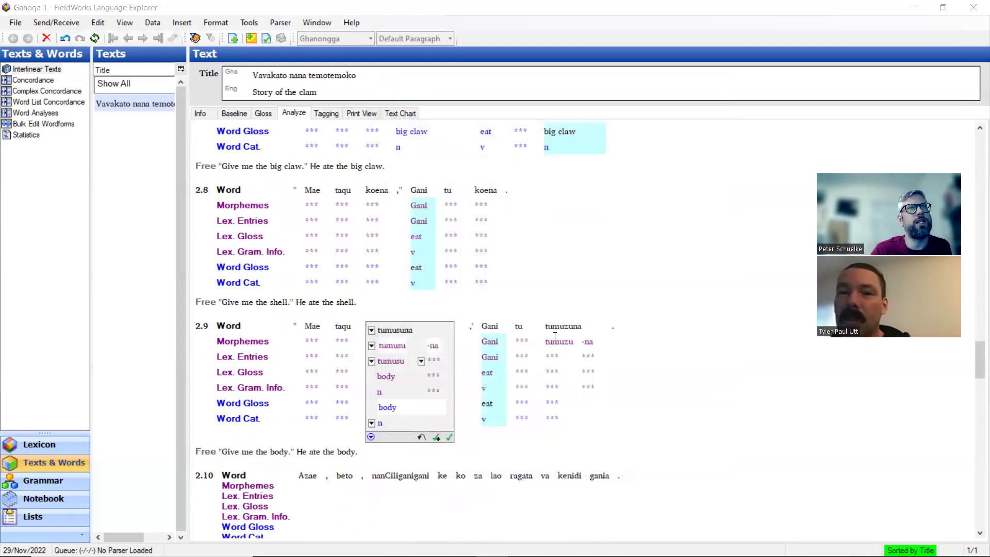
Add "tumuzu" in sentence 2.9 as an unspecified variant of the lexical entry "tumusu".
click(565, 354)
click(513, 361)
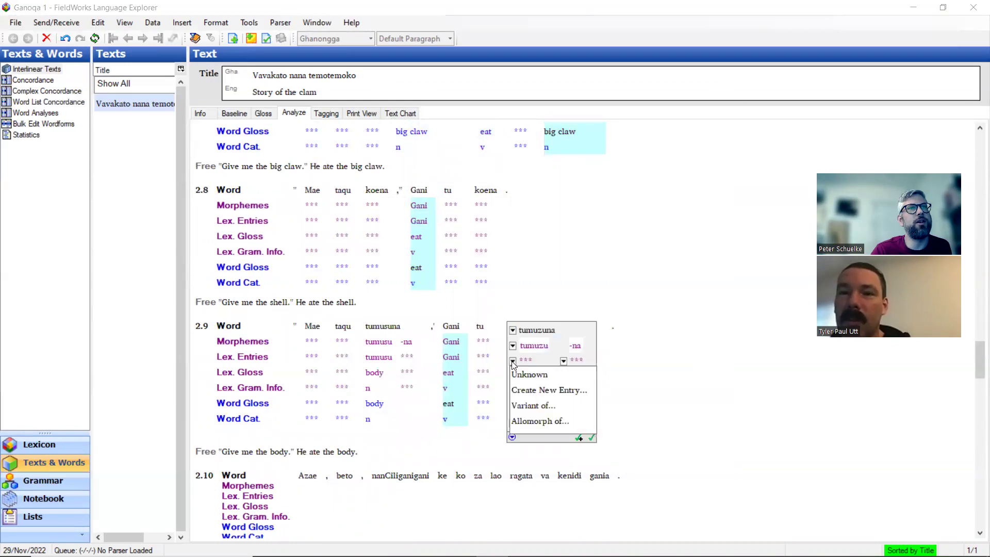
click(529, 406)
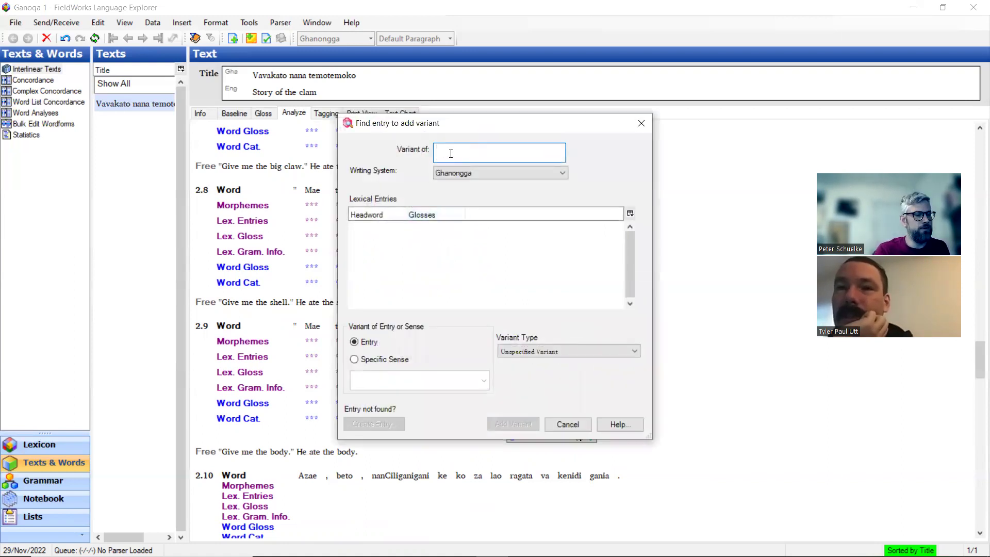
text(tumus)
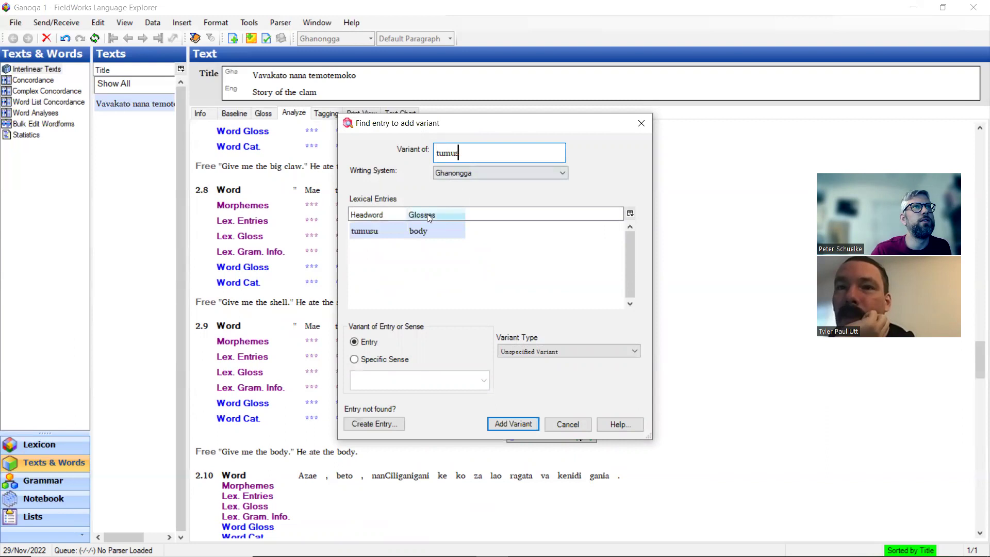
click(369, 233)
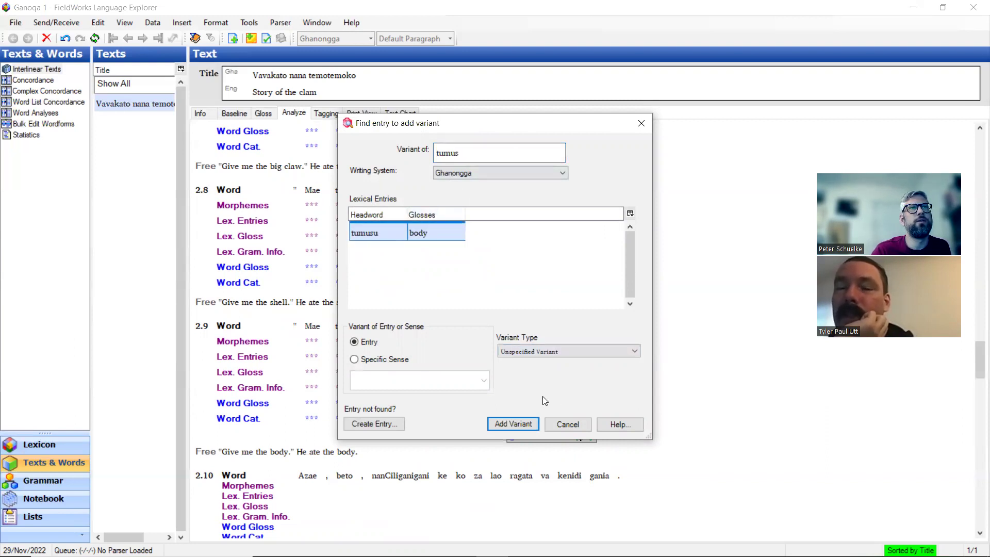
click(523, 422)
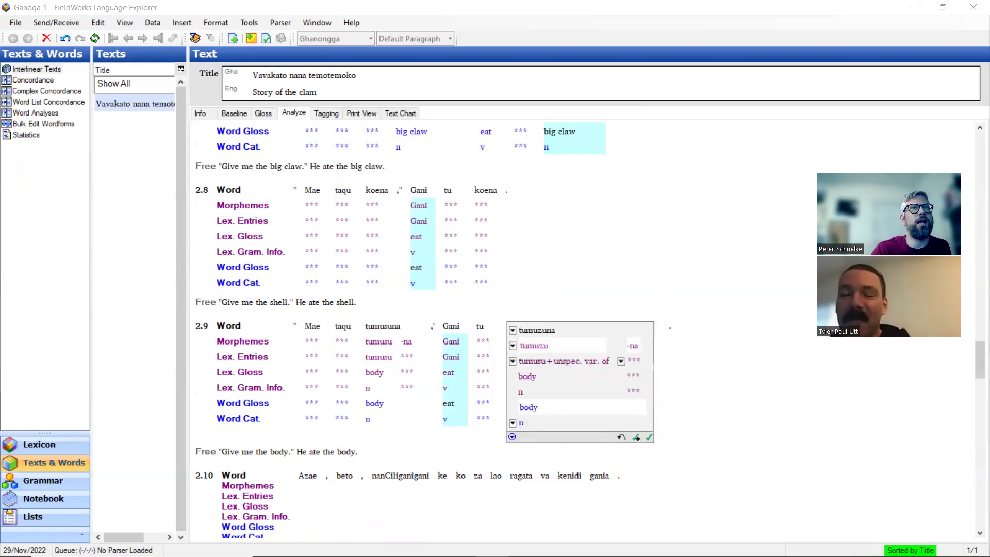
click(380, 453)
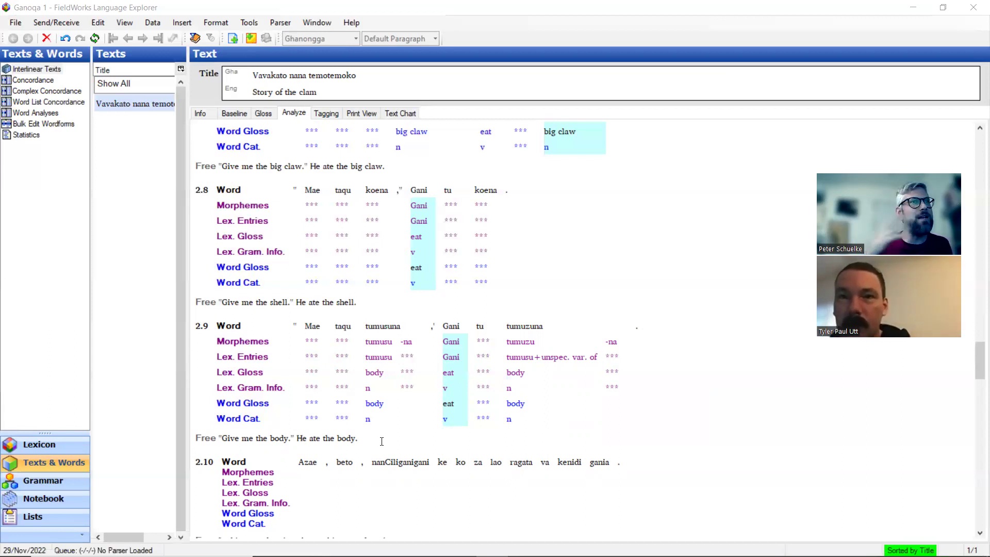
Split the first "koena" in sentence 2.8 into the morphemes "koe -na".
scroll(371, 410, down, 3)
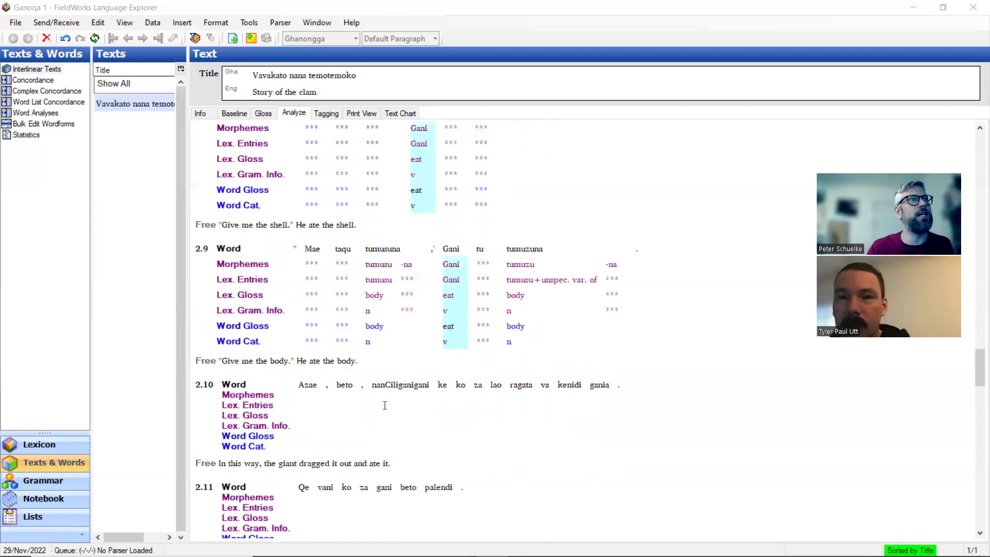
scroll(392, 404, up, 3)
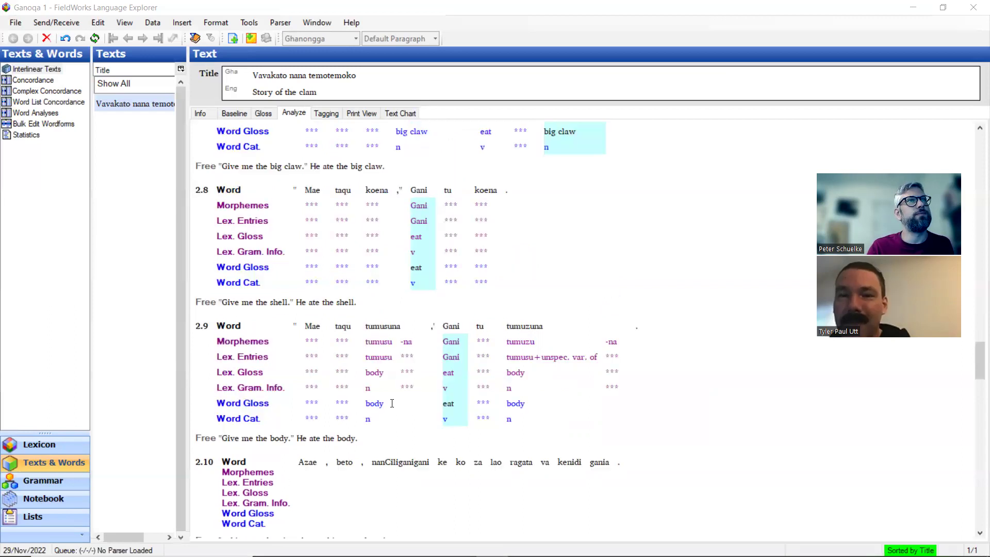
scroll(392, 403, up, 3)
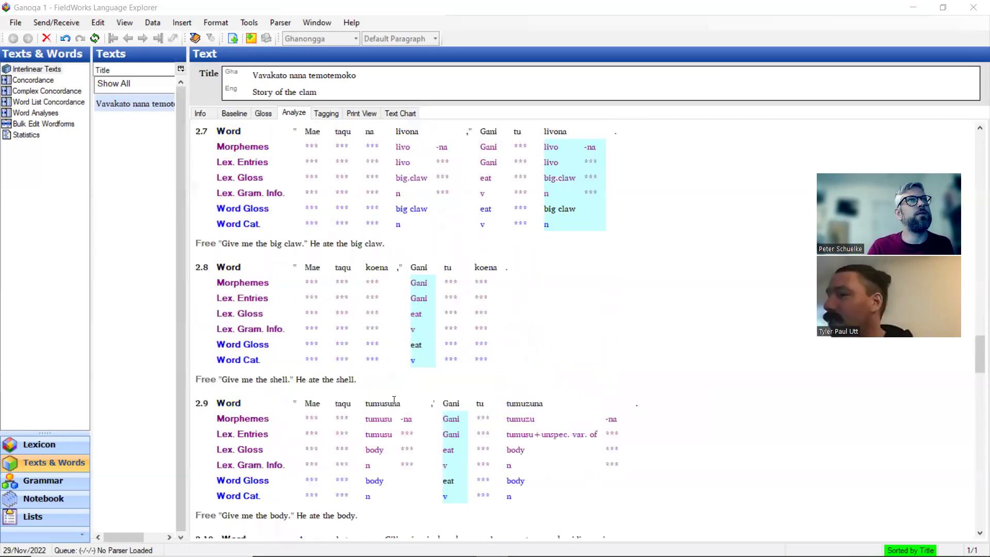
click(386, 295)
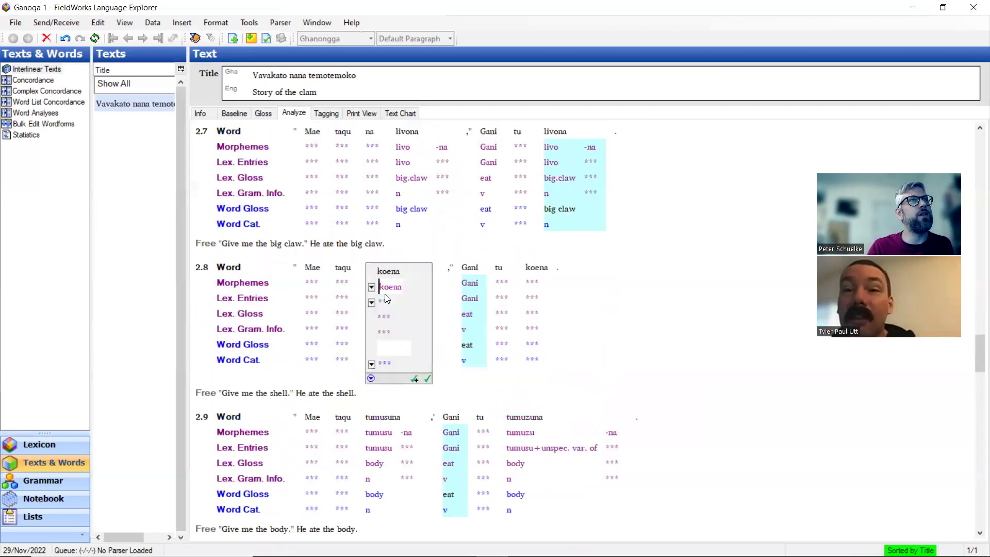
click(393, 287)
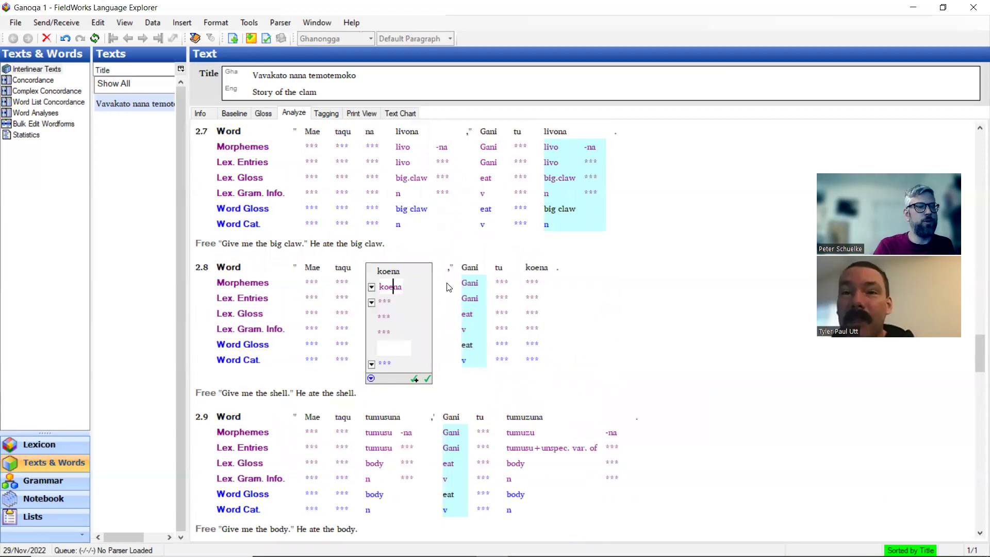
text(-)
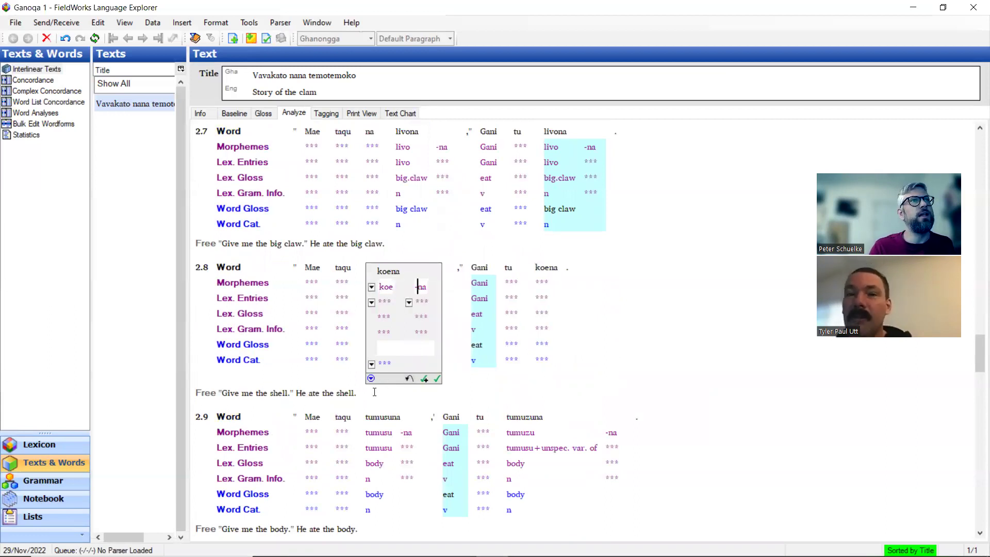
Enter "the shell" as the word gloss of the first "koena" in sentence 2.8.
click(403, 351)
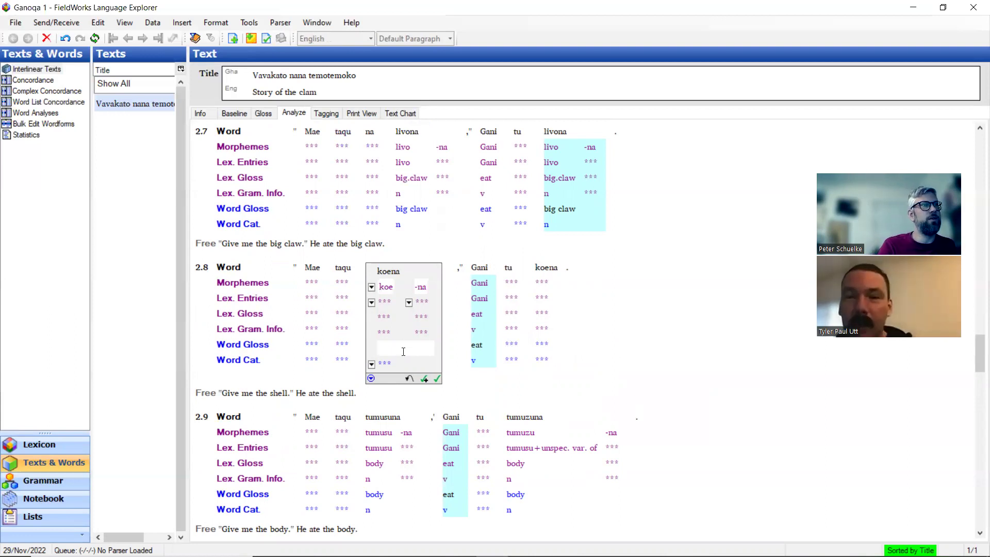
text(shell)
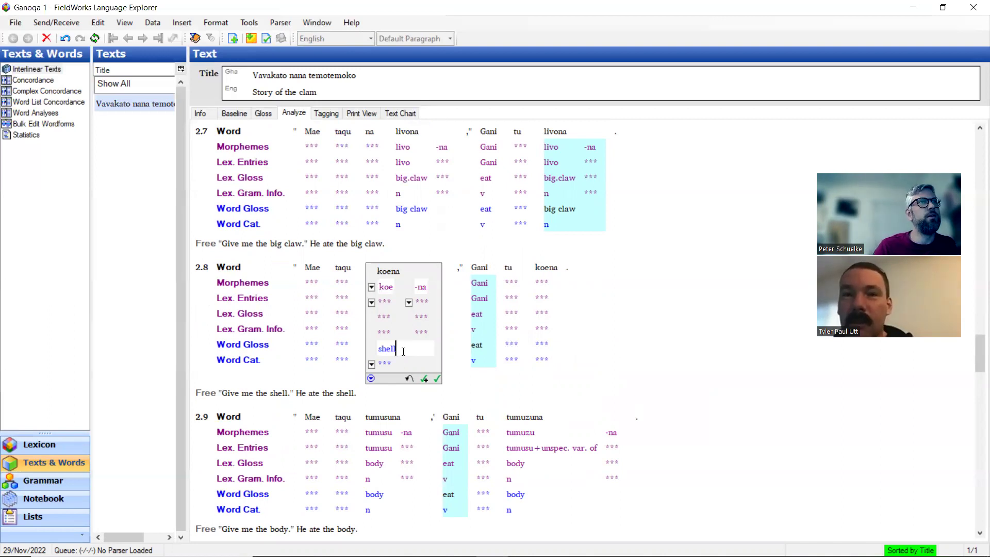
key(Left)
key(Left)
key(Left)
key(Left)
key(Left)
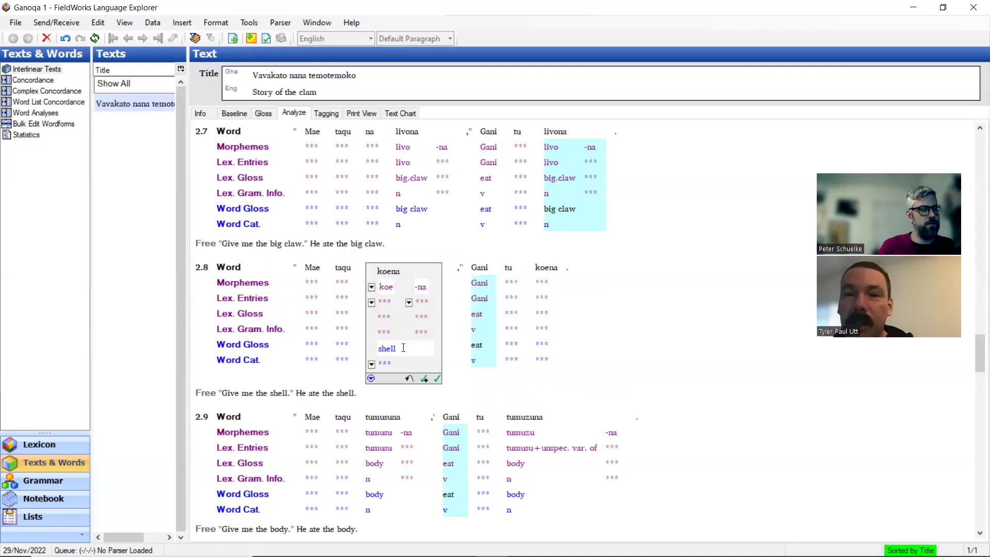
text(the)
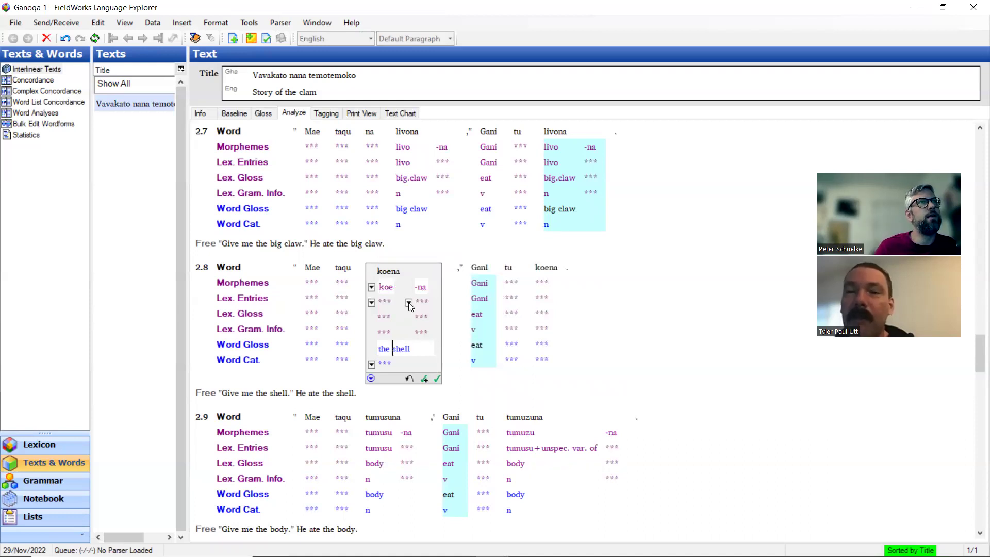
Create a lexical entry for "koe" with the gloss "shell" and accept the suggested analysis for the second "koena" in sentence 2.8.
click(371, 302)
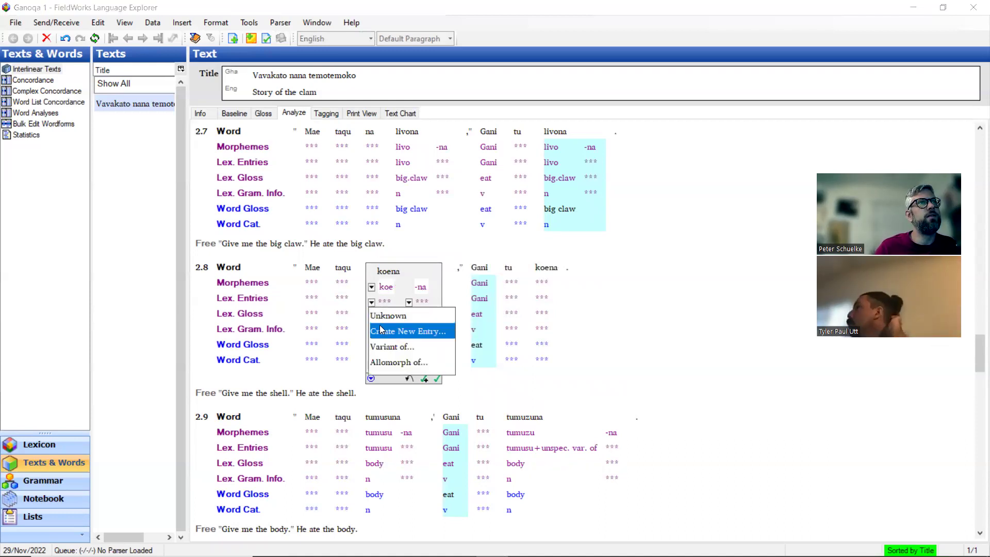
click(380, 328)
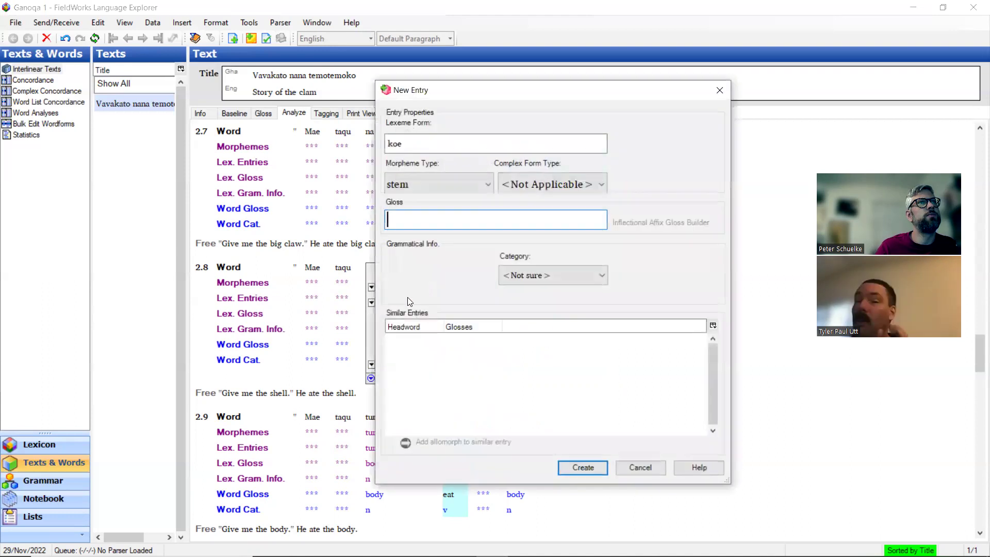
text(shell)
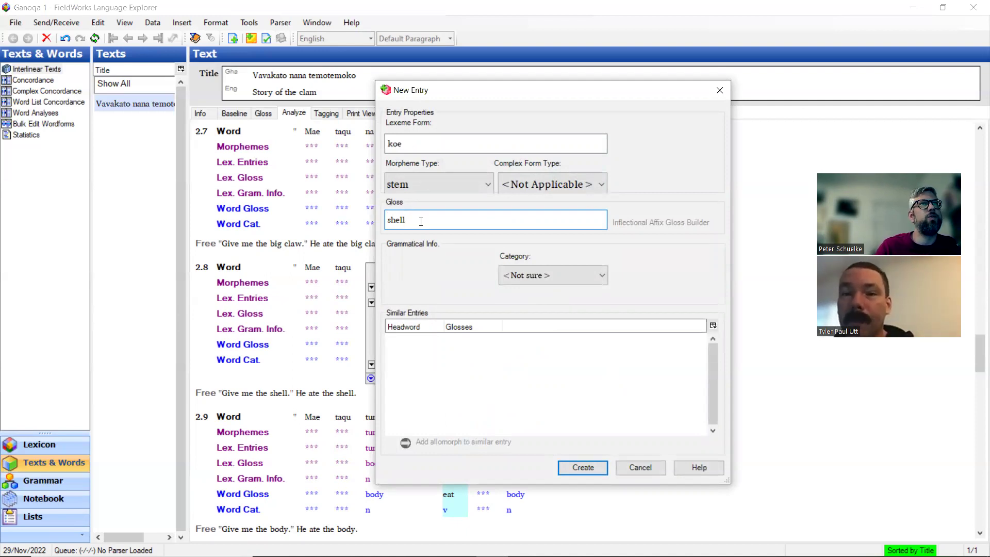
click(578, 468)
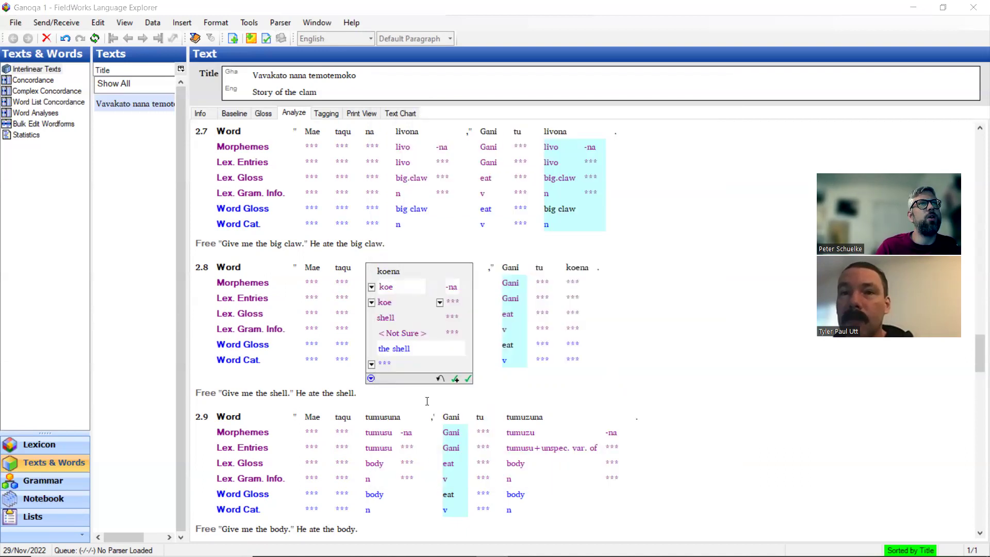
click(393, 395)
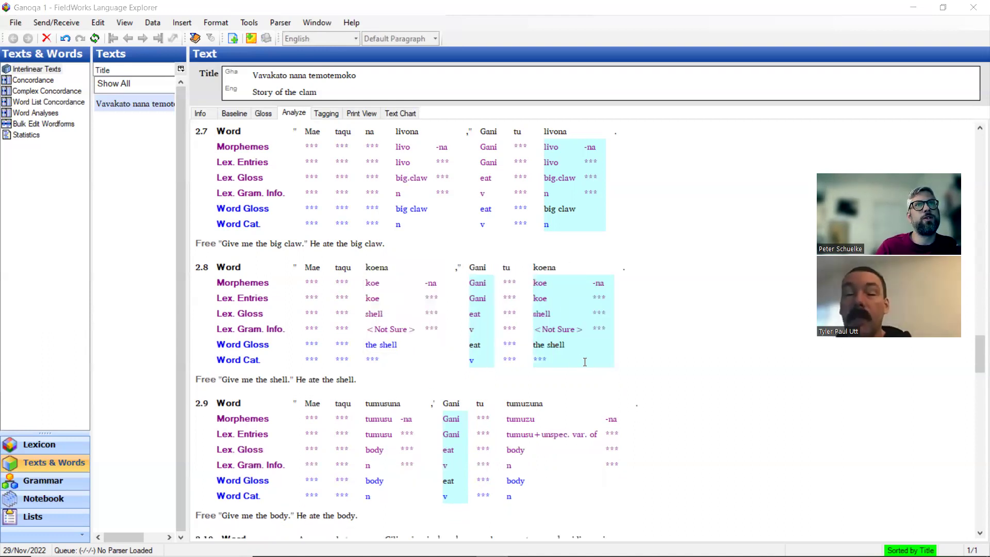
click(591, 342)
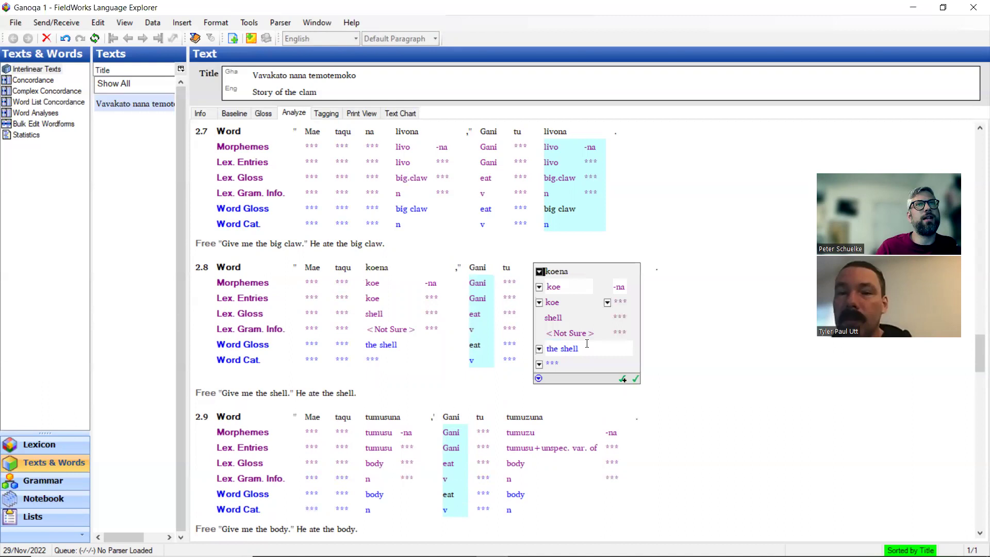
click(637, 377)
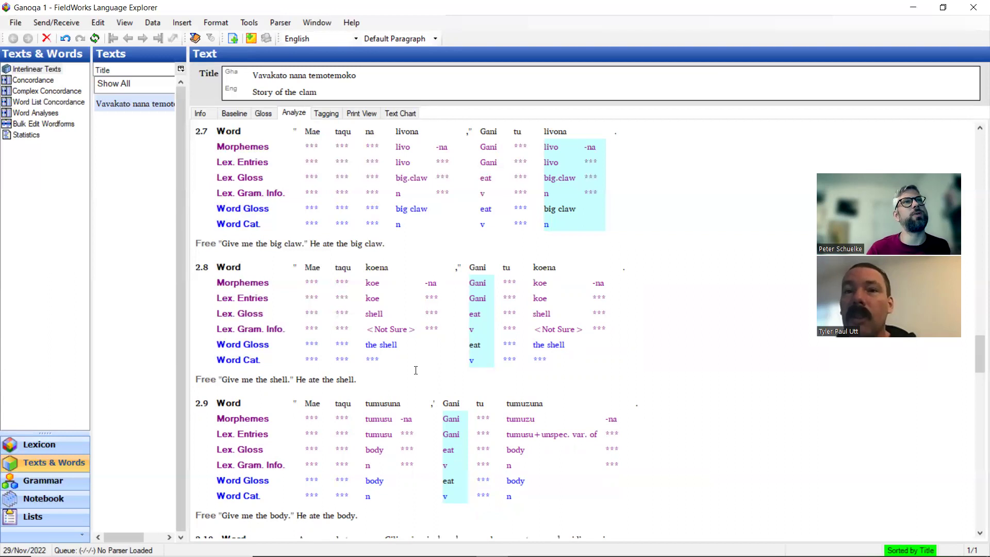
Review the morpheme, lexical entry and gloss lines of sentences 1.6 to 2.11 in the Analyze view.
scroll(485, 312, up, 5)
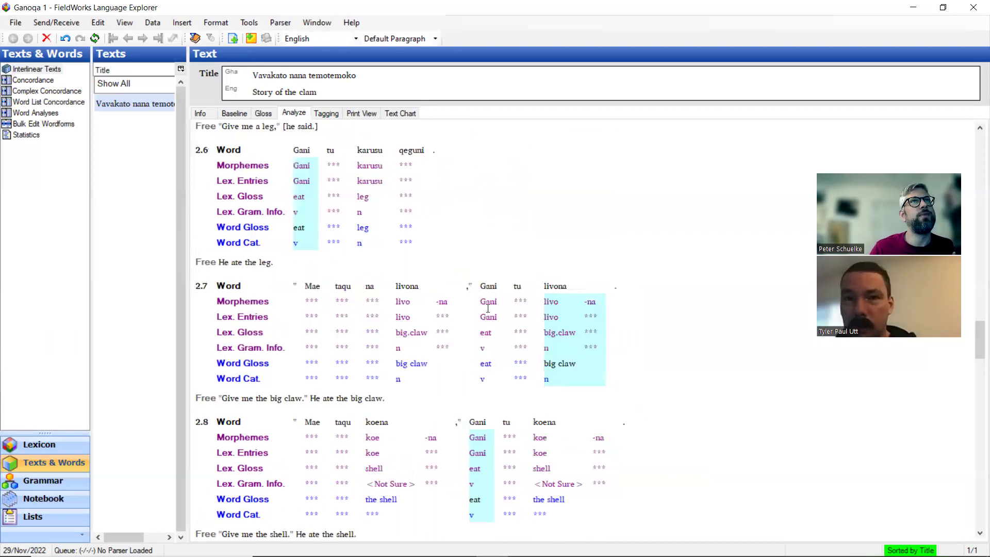
scroll(488, 308, up, 10)
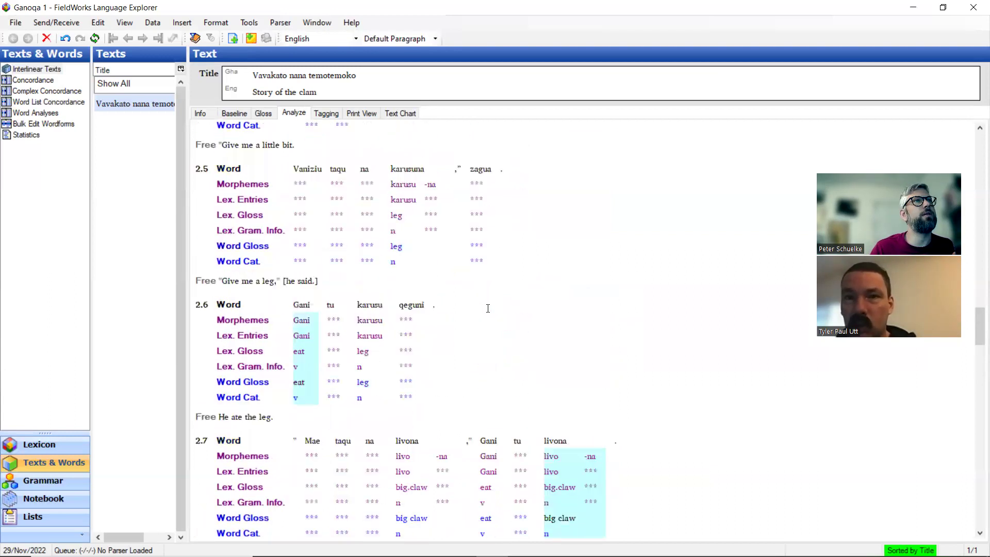
scroll(487, 309, up, 6)
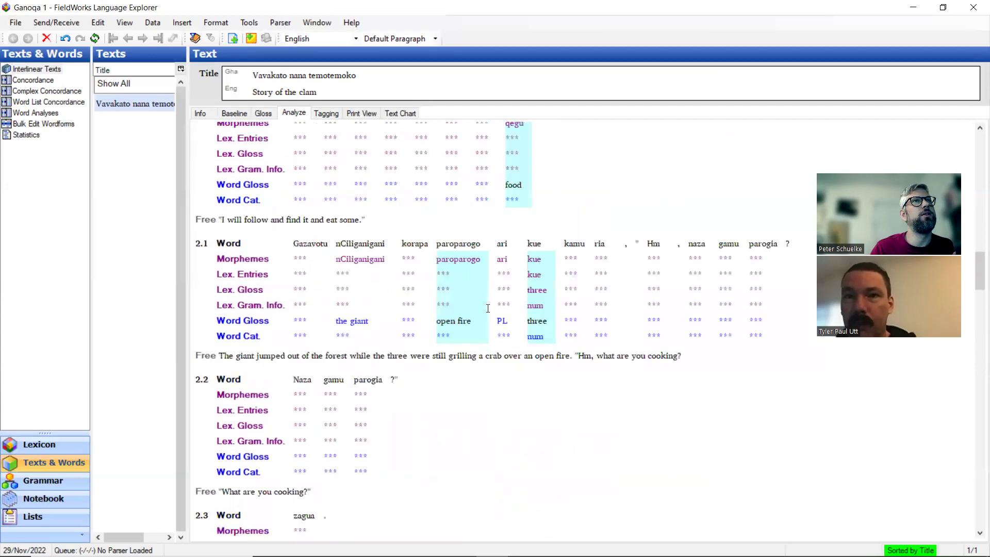
scroll(488, 308, up, 3)
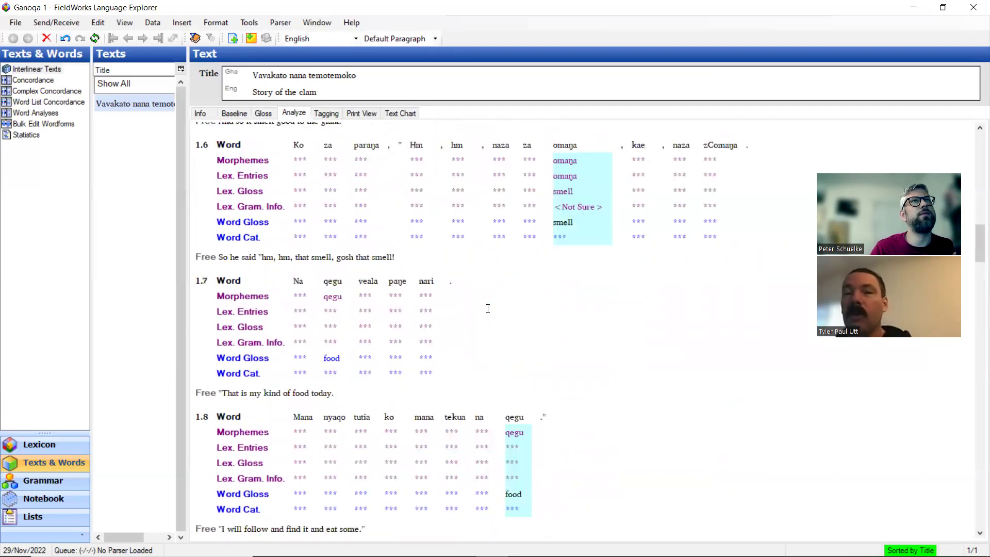
scroll(488, 309, down, 18)
scroll(488, 309, down, 8)
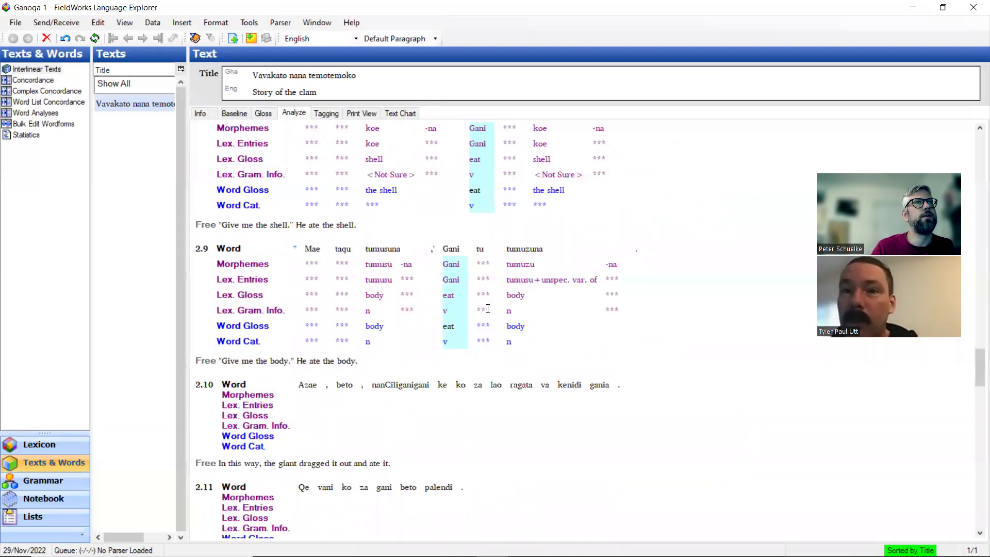
Try to change the morpheme of "Gani" in sentence 2.9 to lowercase "gani".
click(452, 261)
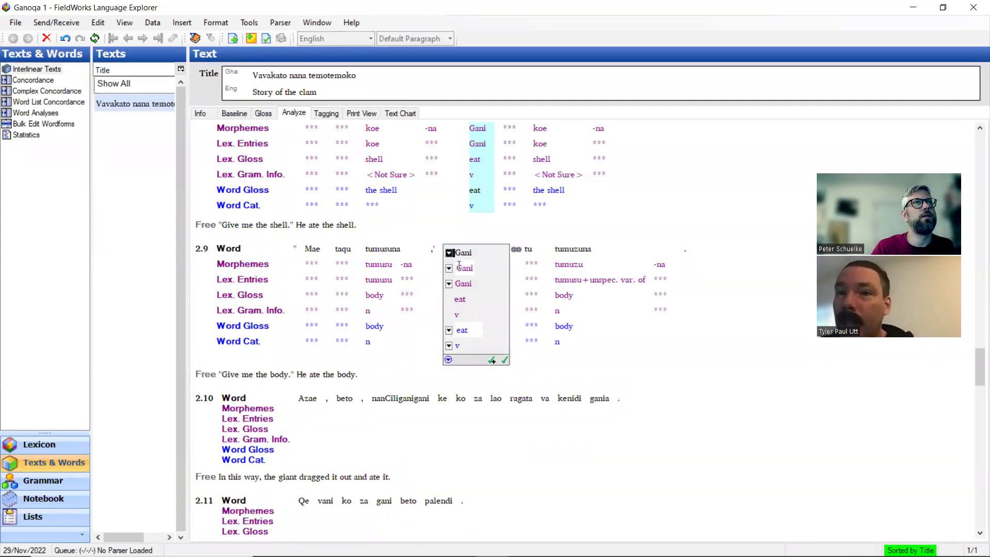
click(468, 268)
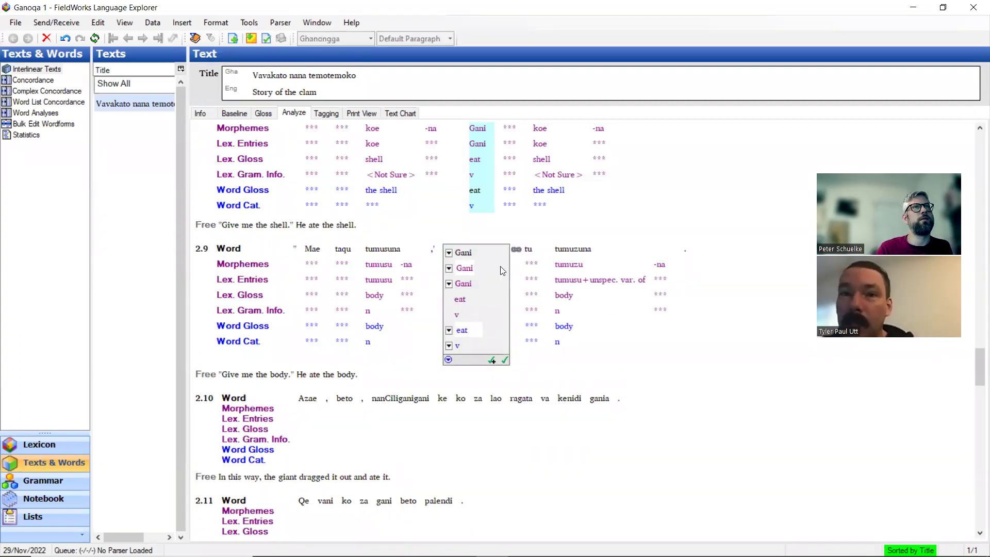
key(BackSpace)
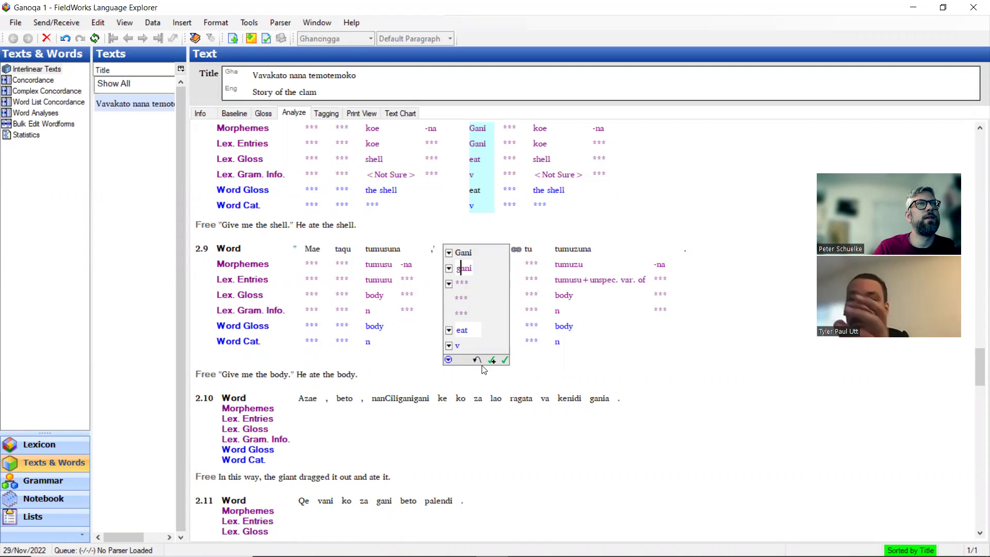
click(374, 378)
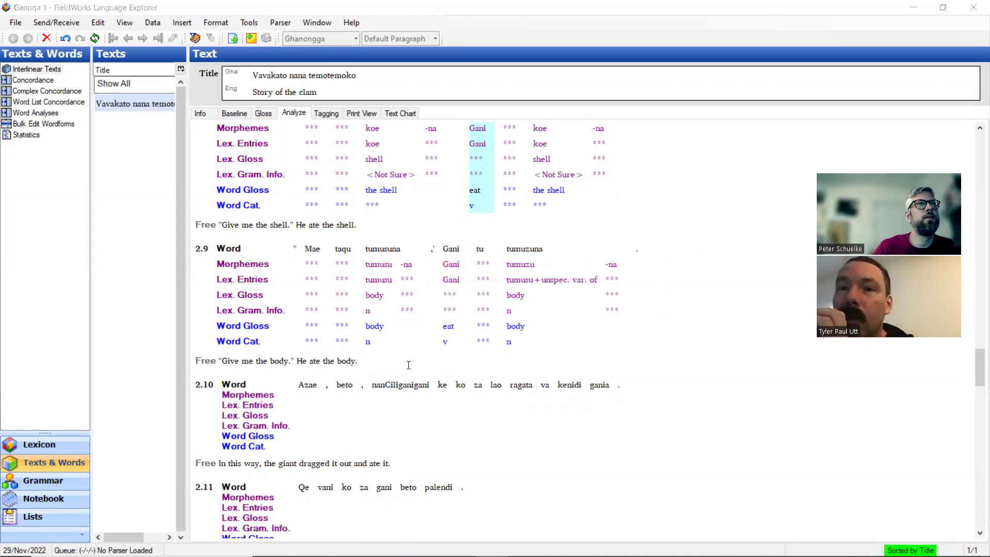
Replace the capital letter in the morpheme line of "Gani" in sentence 2.9 so it reads "gani".
click(459, 269)
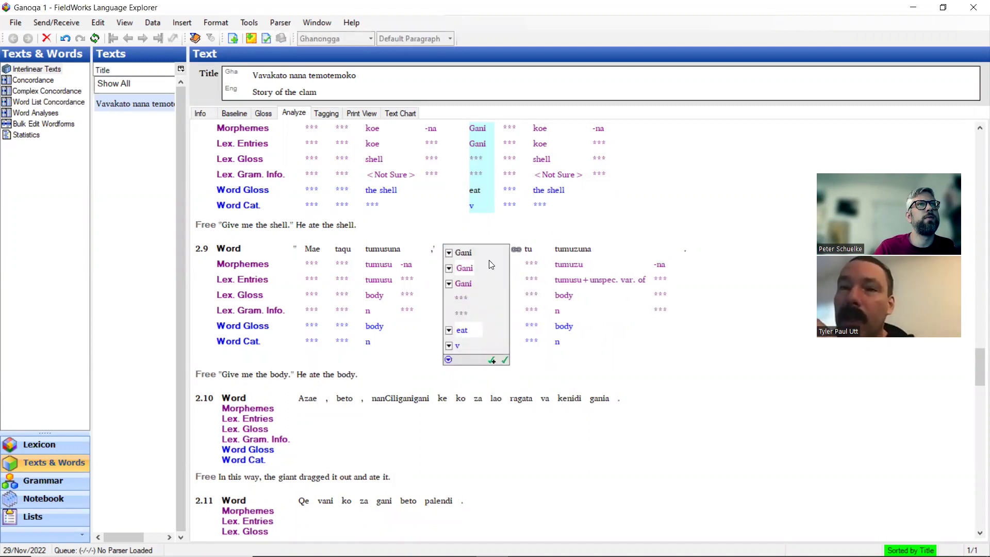
key(BackSpace)
text(g)
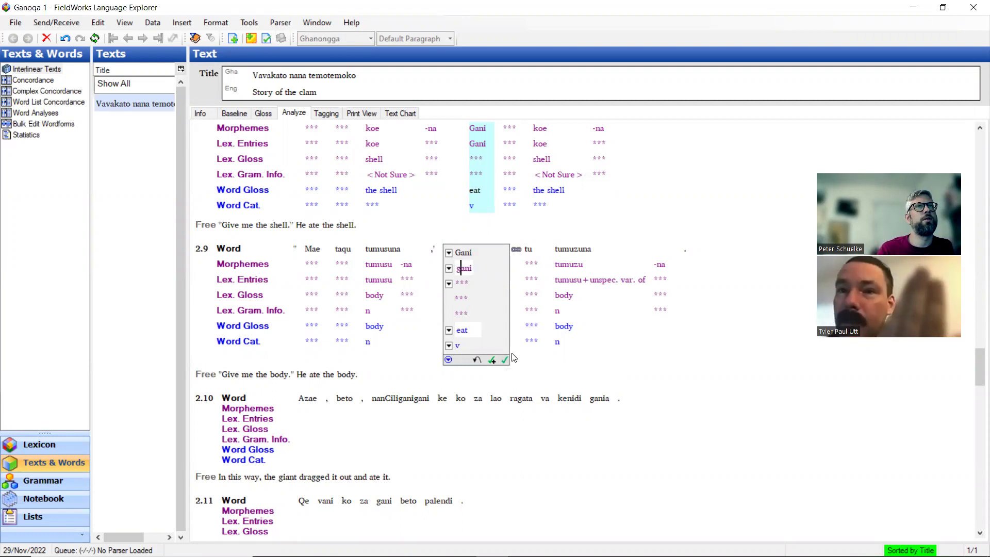
key(Left)
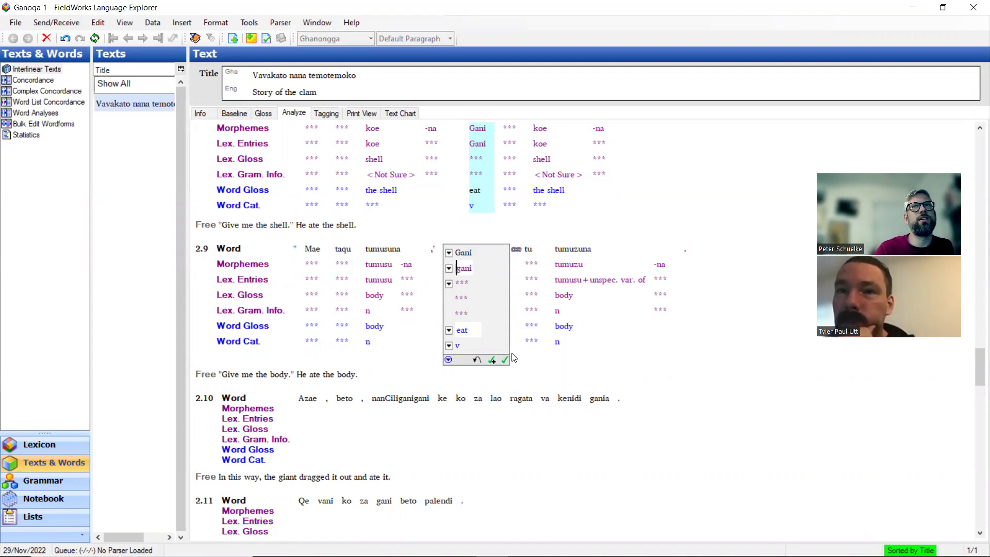
click(398, 374)
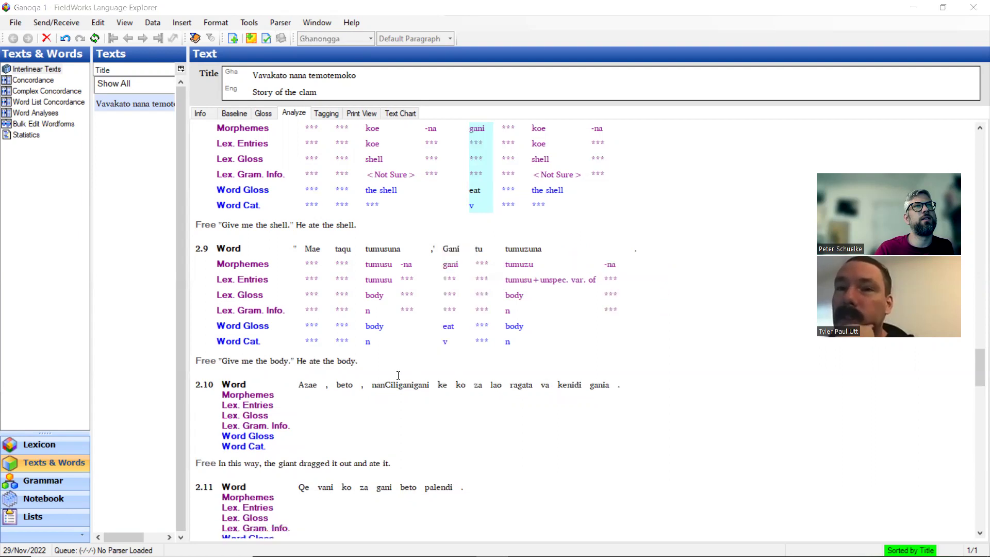
Check the available morpheme forms and lexical entry options for "Gani" in sentence 2.9 without choosing any.
click(459, 277)
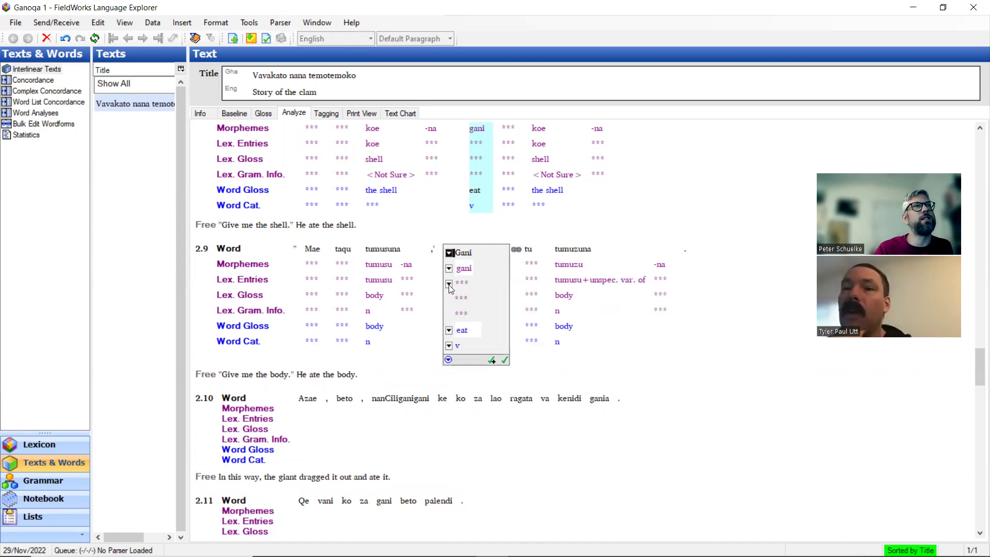
click(450, 268)
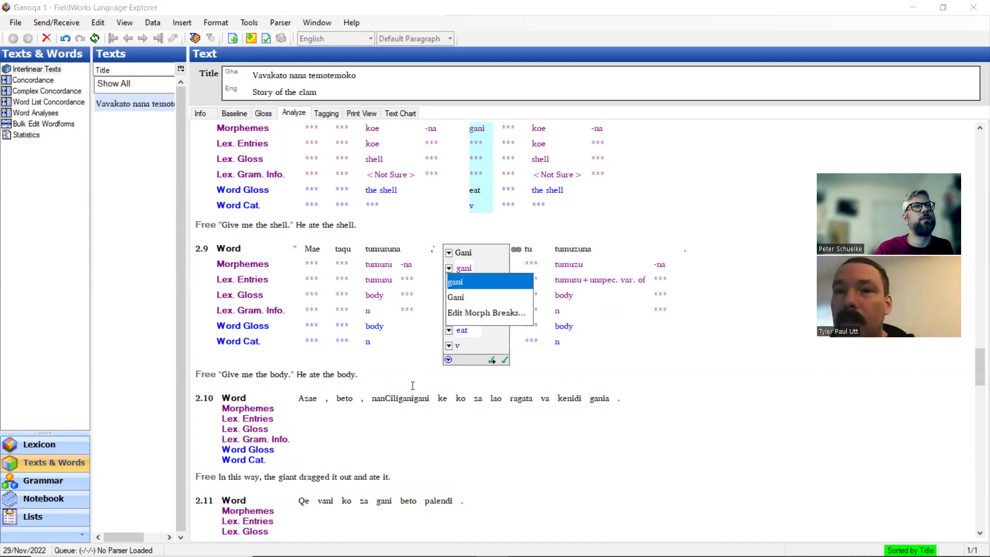
click(413, 380)
click(456, 264)
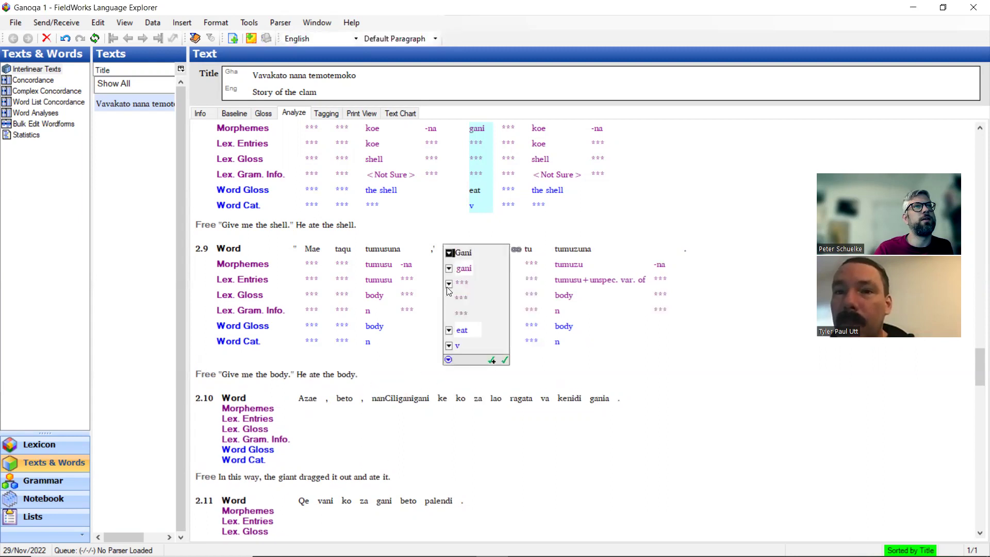
click(447, 285)
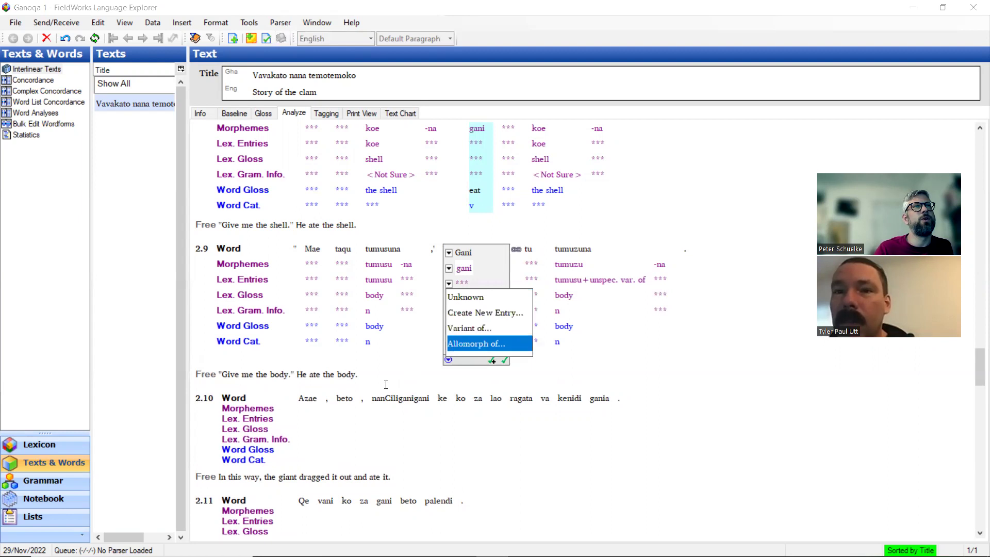
click(100, 148)
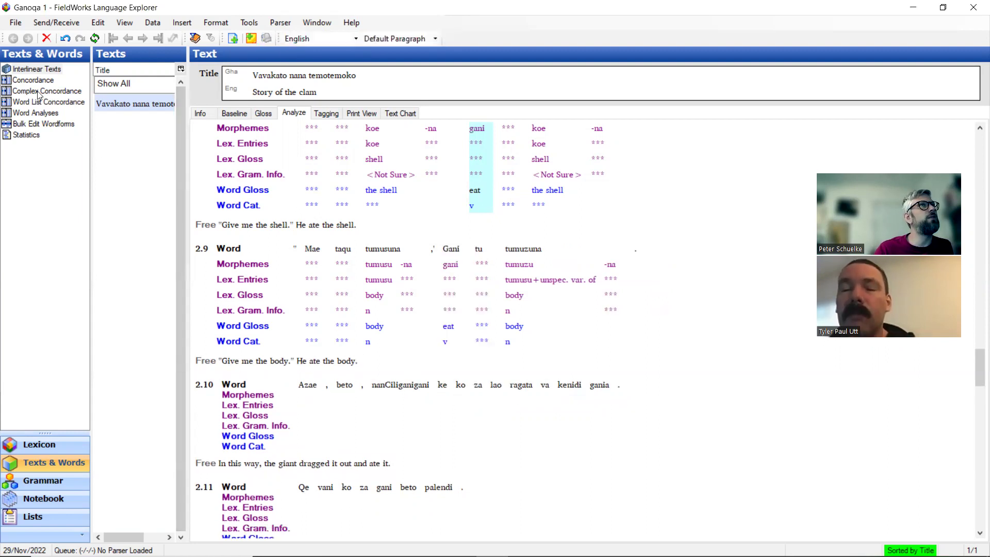
Change the lexeme form of the lexicon entry glossed "eat" to lowercase "gani".
click(38, 443)
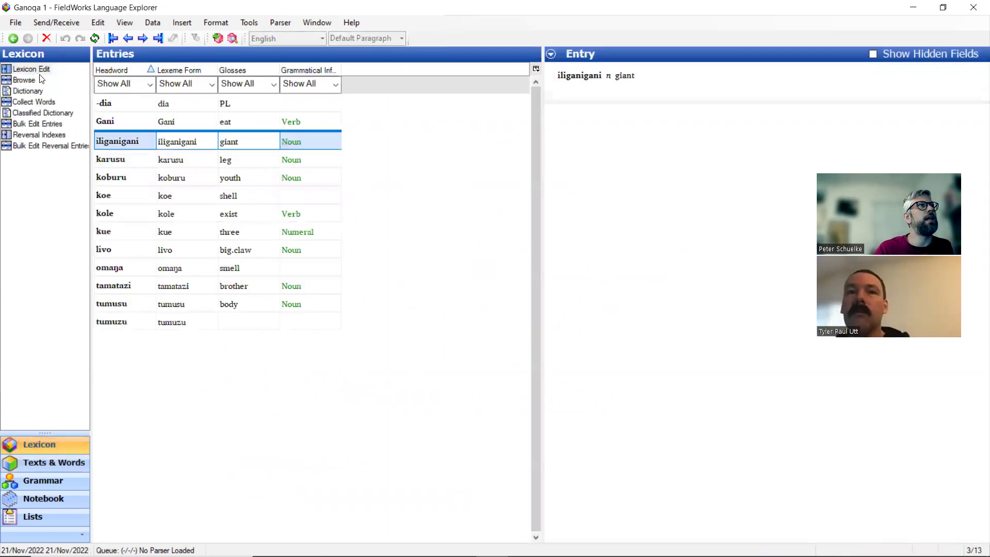
click(111, 121)
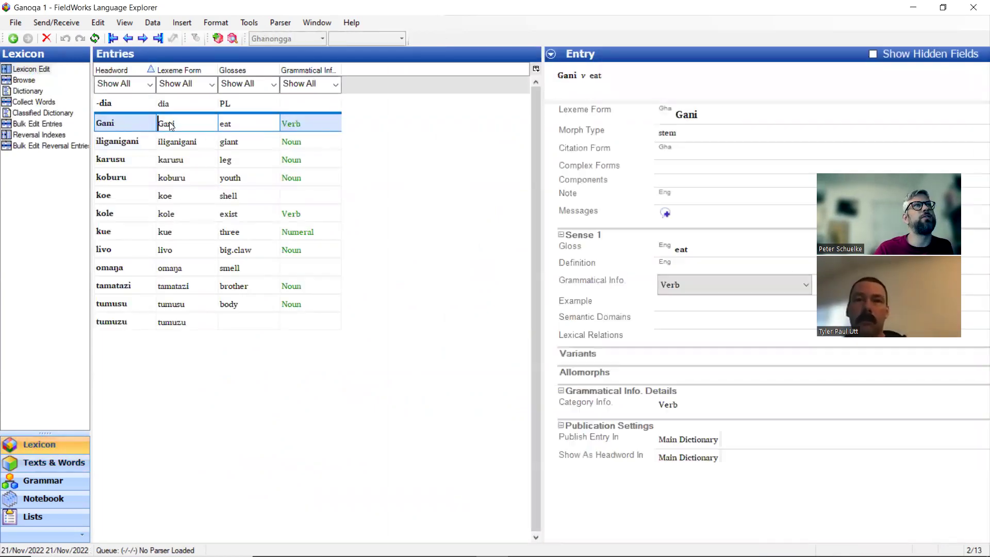
click(683, 114)
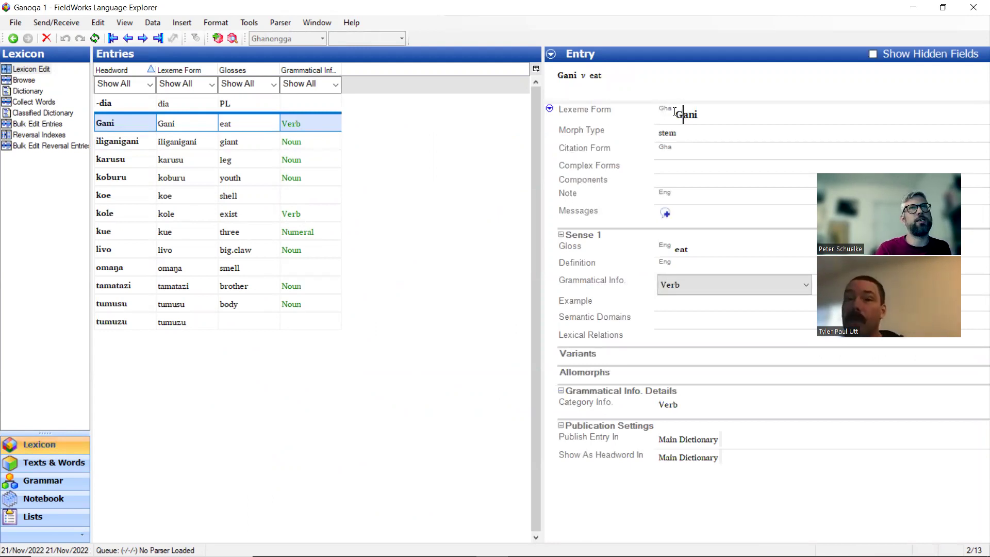
key(BackSpace)
text(g)
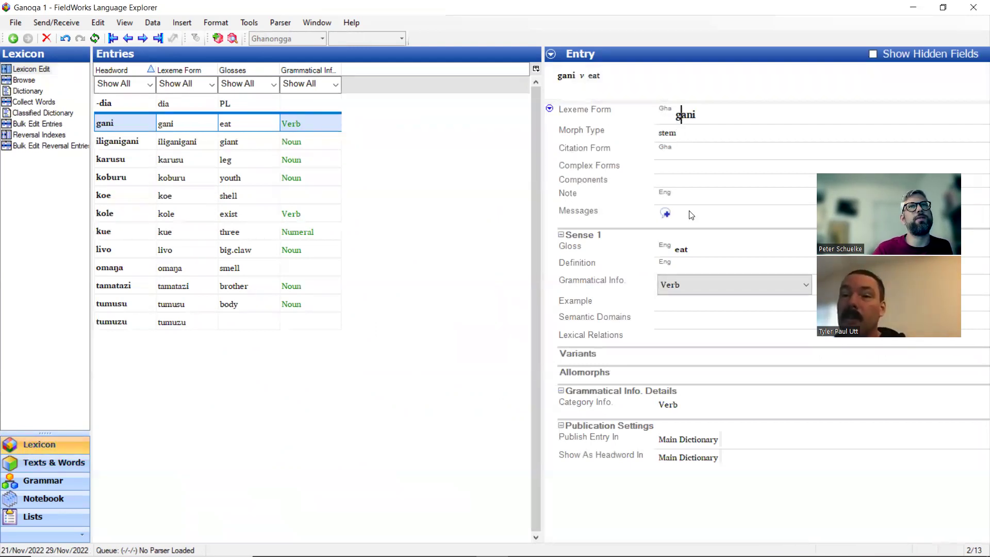
click(703, 362)
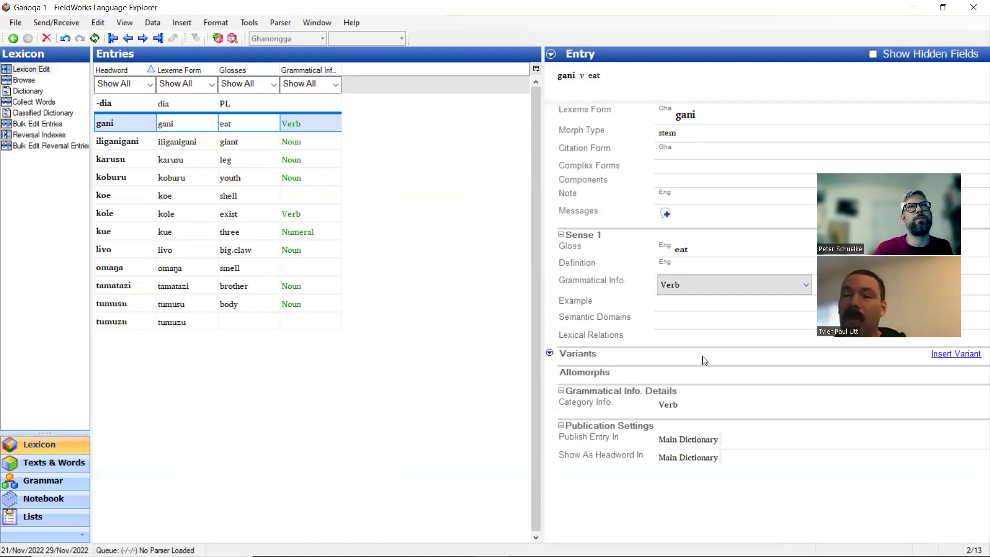